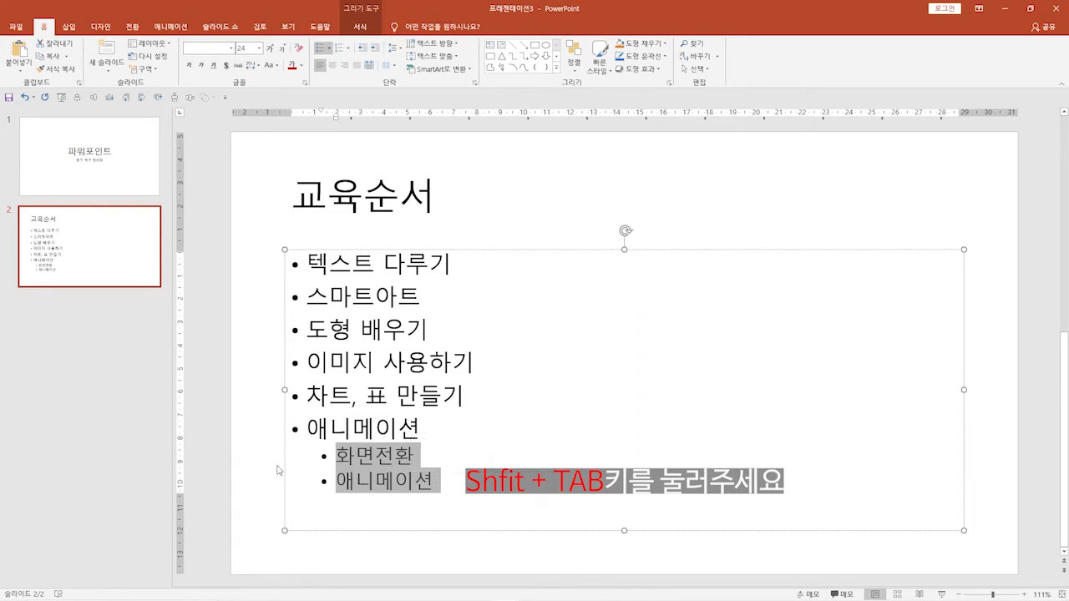
Promote the 화면전환 and 애니메이션 sub-bullets to the top list level and demote them both back under the 애니메이션 bullet.
{"action": "key", "text": "shift+Tab"}
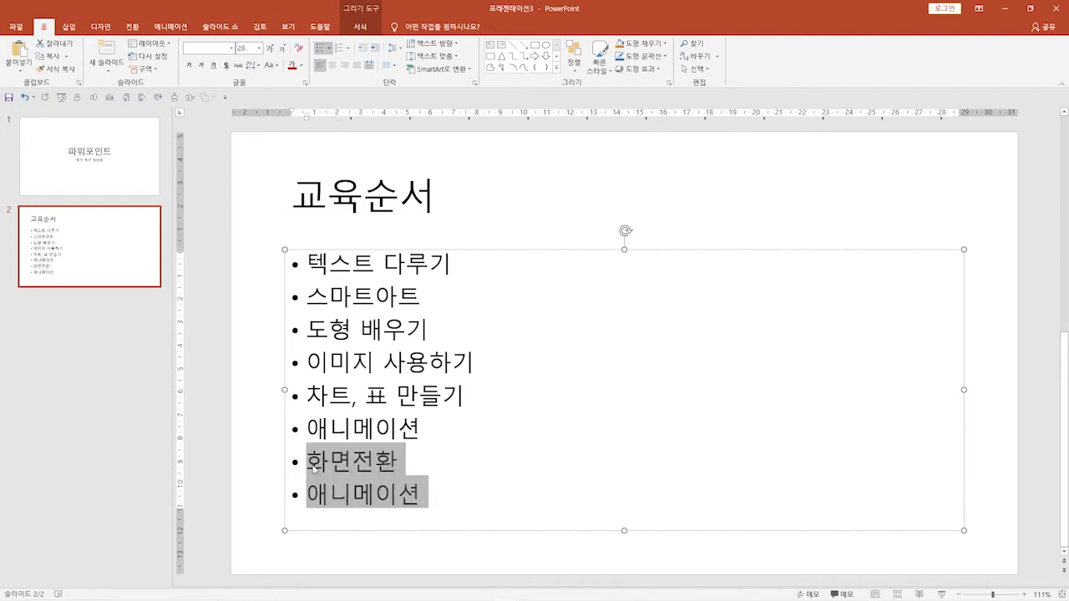
{"action": "left_click", "coordinate": [314, 464]}
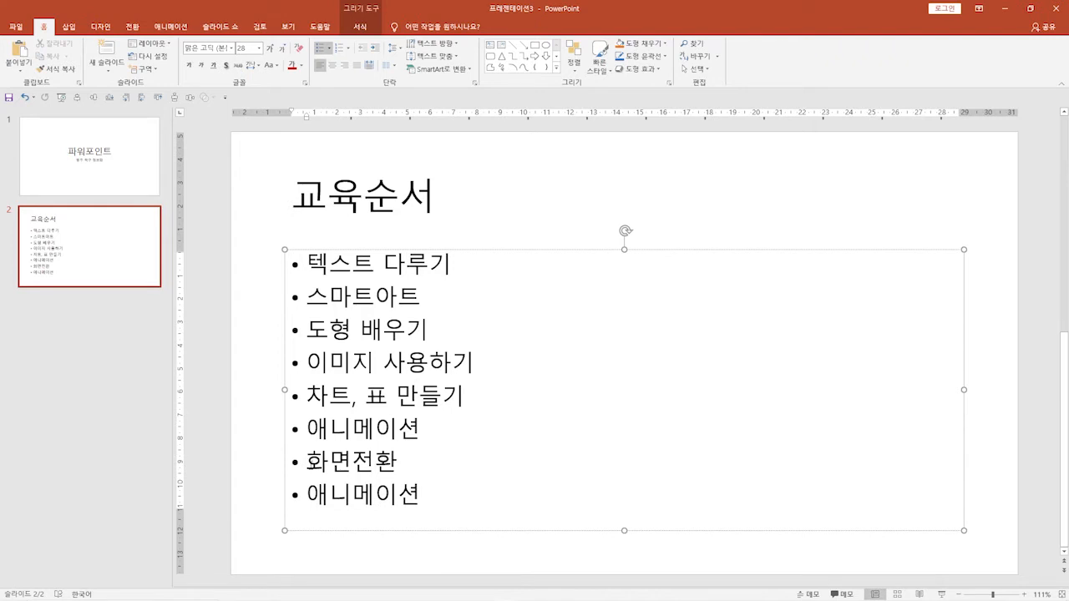
{"action": "key", "text": "Tab"}
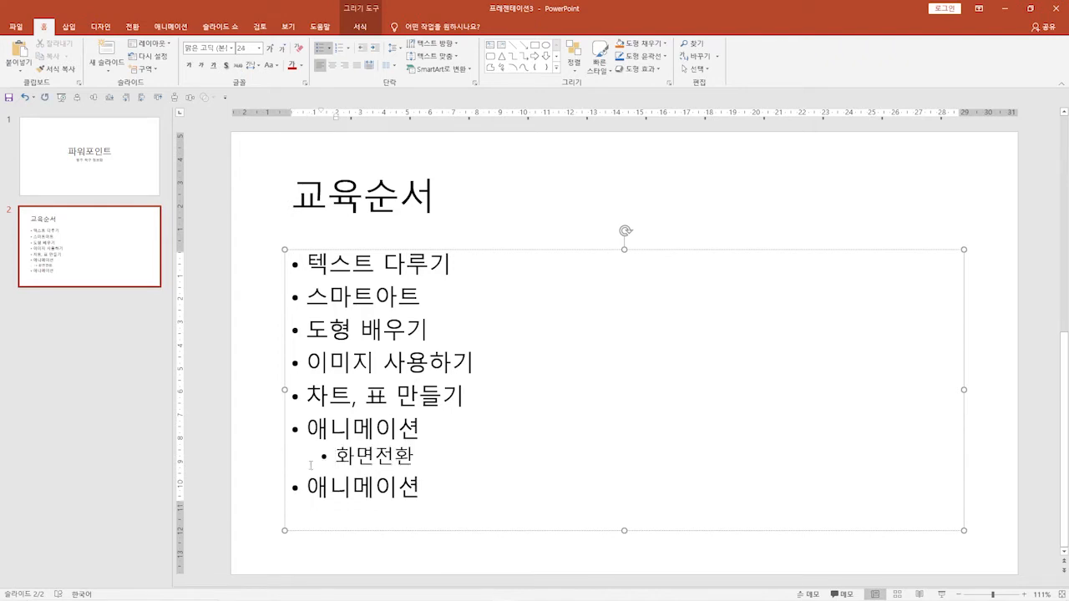
{"action": "key", "text": "shift+Tab"}
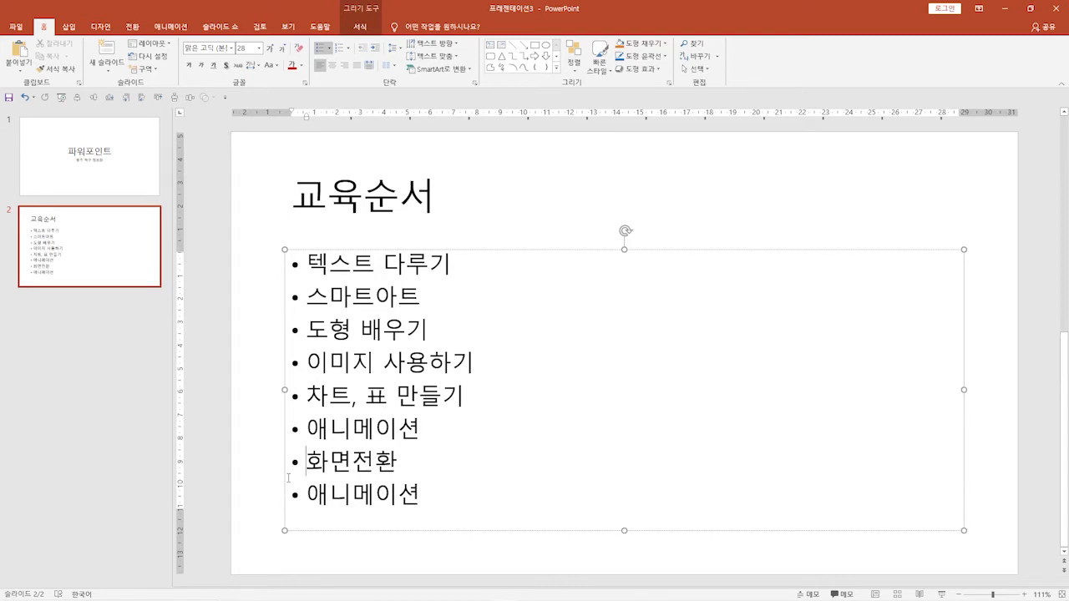
{"action": "left_click", "coordinate": [359, 480], "text": "shift"}
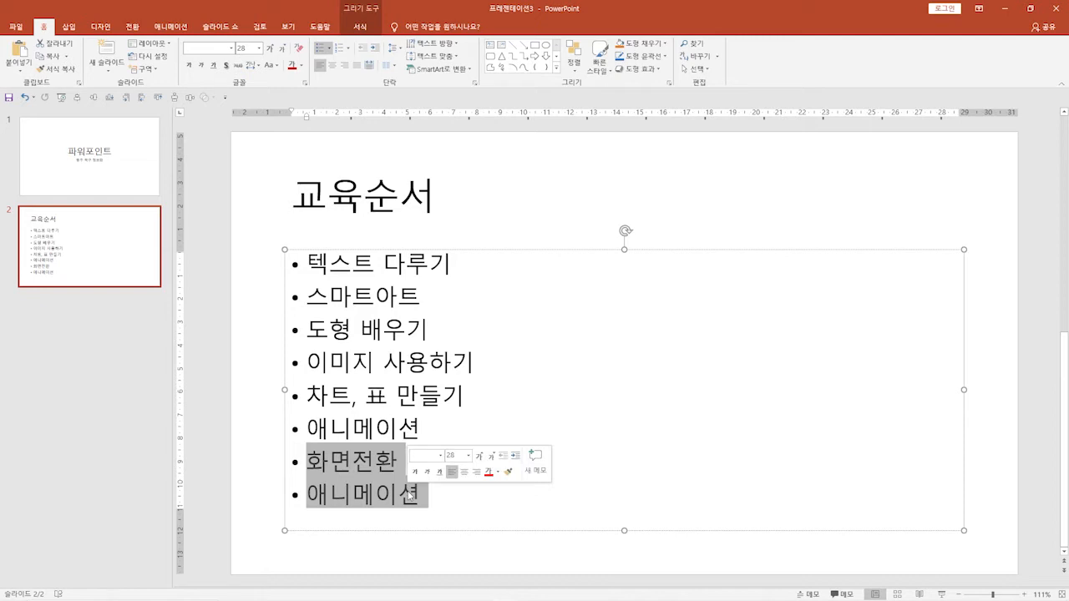
{"action": "key", "text": "Tab"}
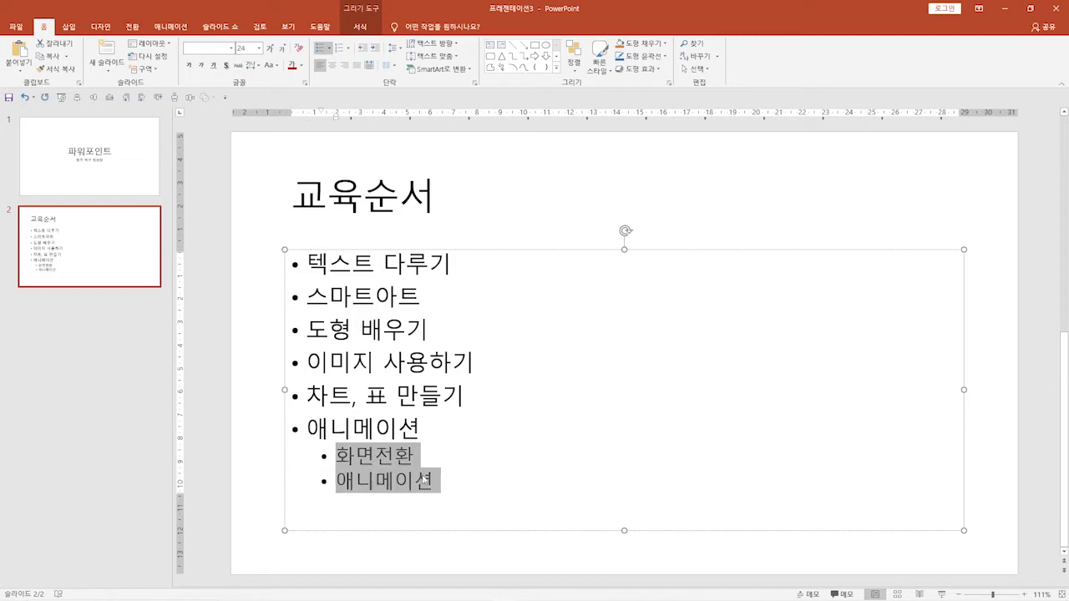
Examine the title and text placeholders on slides 1 and 2.
{"action": "left_click", "coordinate": [575, 205]}
{"action": "left_click", "coordinate": [155, 166]}
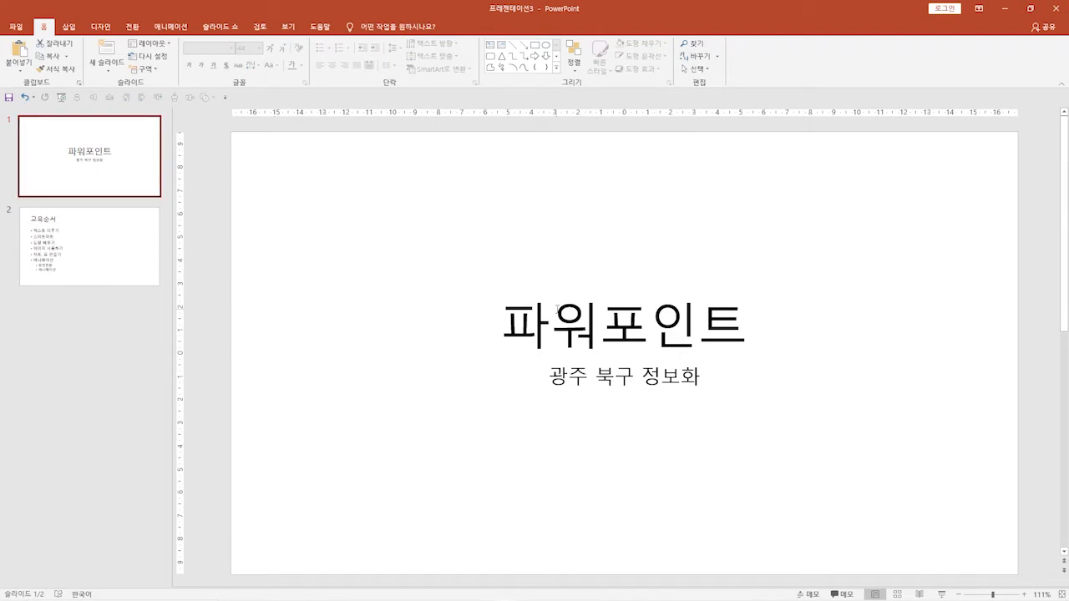
{"action": "left_click", "coordinate": [555, 311]}
{"action": "left_click", "coordinate": [570, 379]}
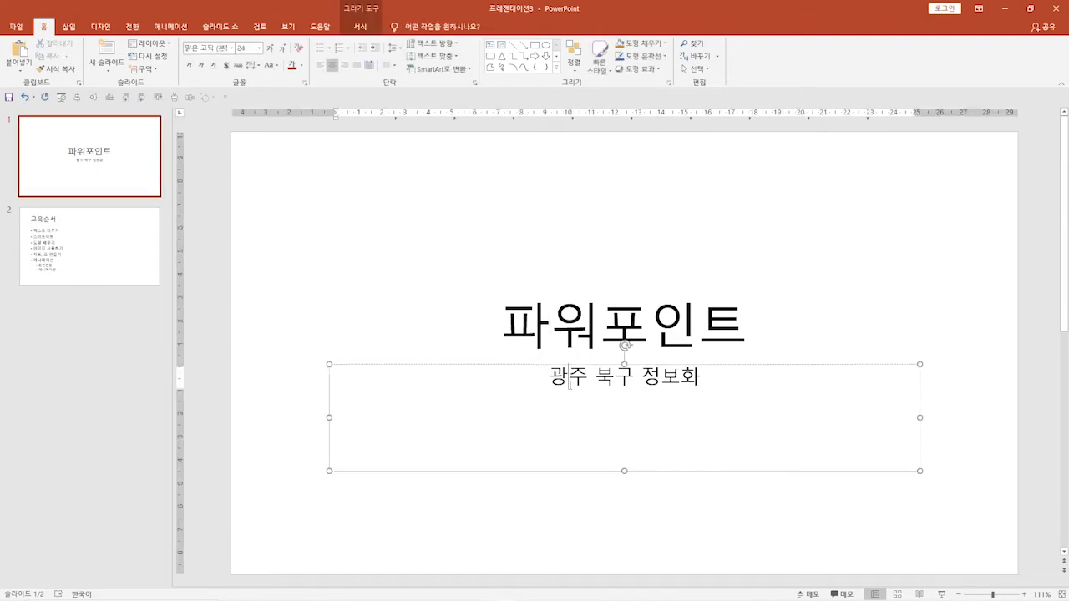
{"action": "left_click", "coordinate": [143, 268]}
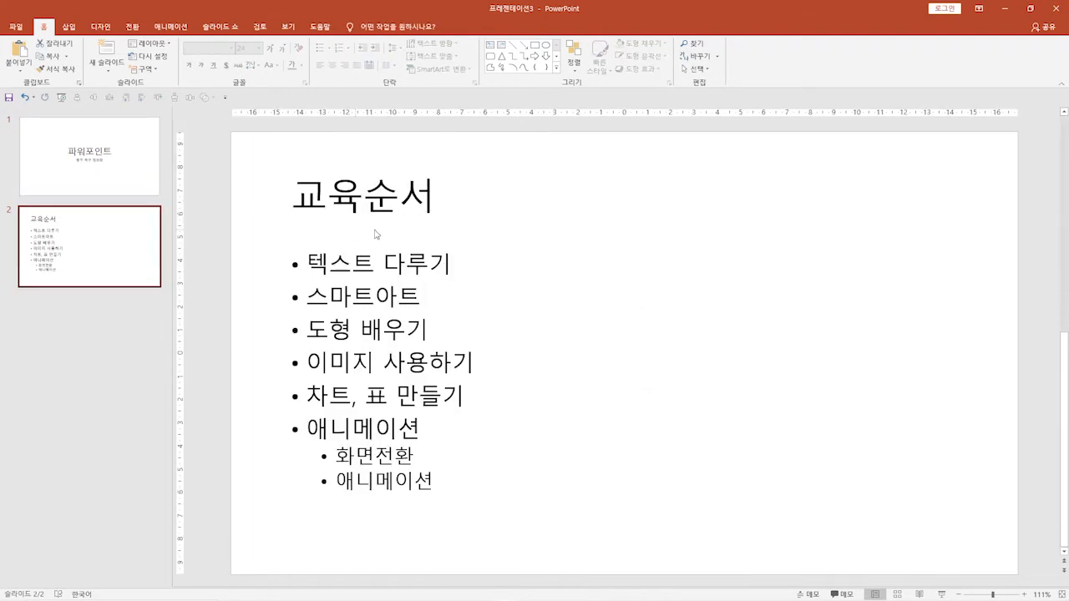
{"action": "left_click", "coordinate": [399, 196]}
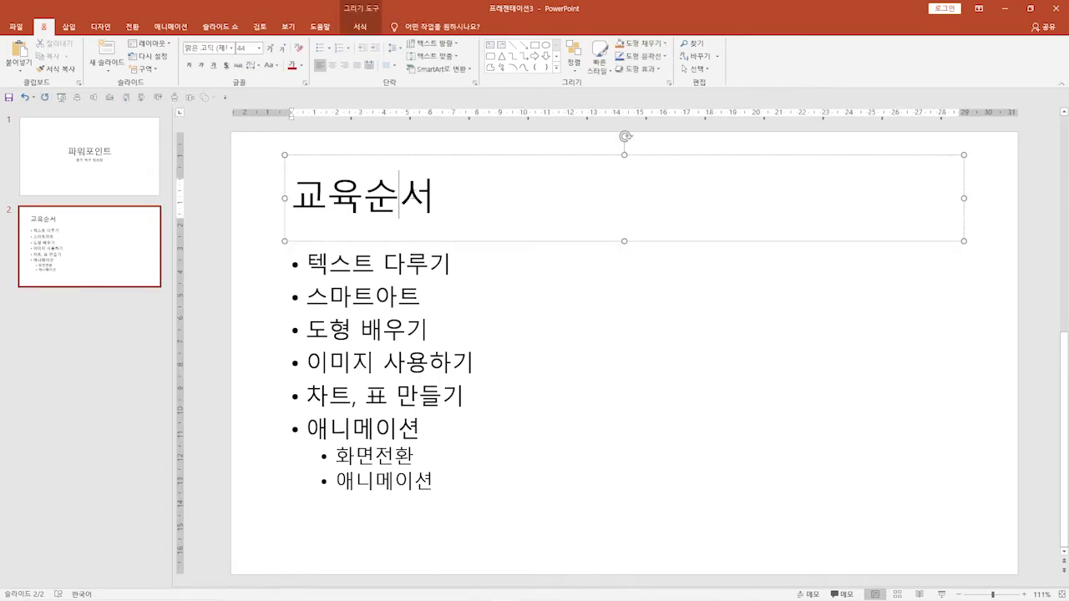
{"action": "left_click", "coordinate": [428, 299]}
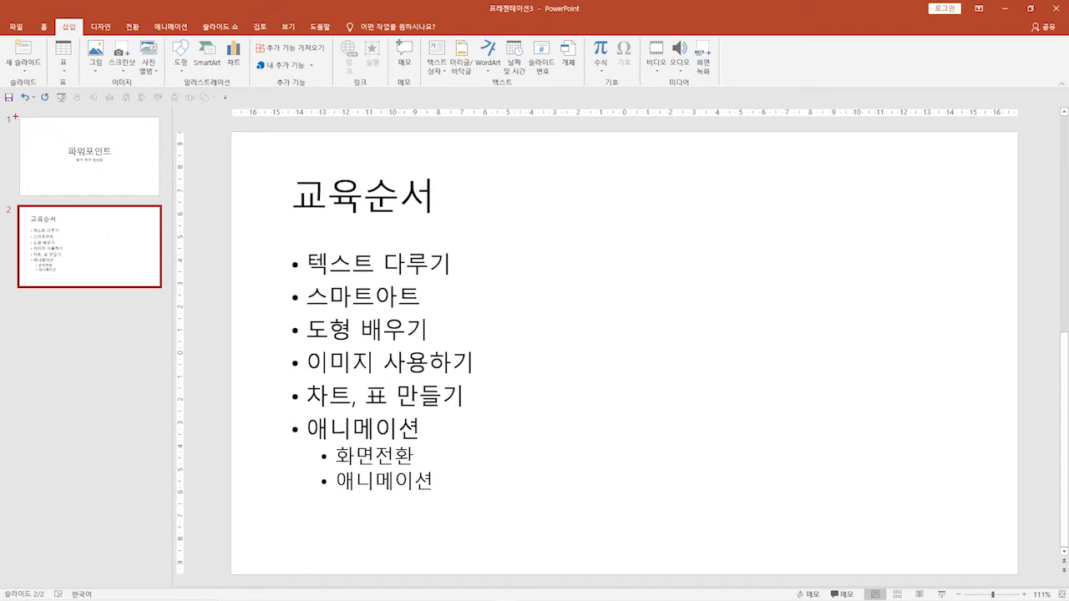
{"action": "left_click_drag", "start_coordinate": [4, 111], "coordinate": [175, 582]}
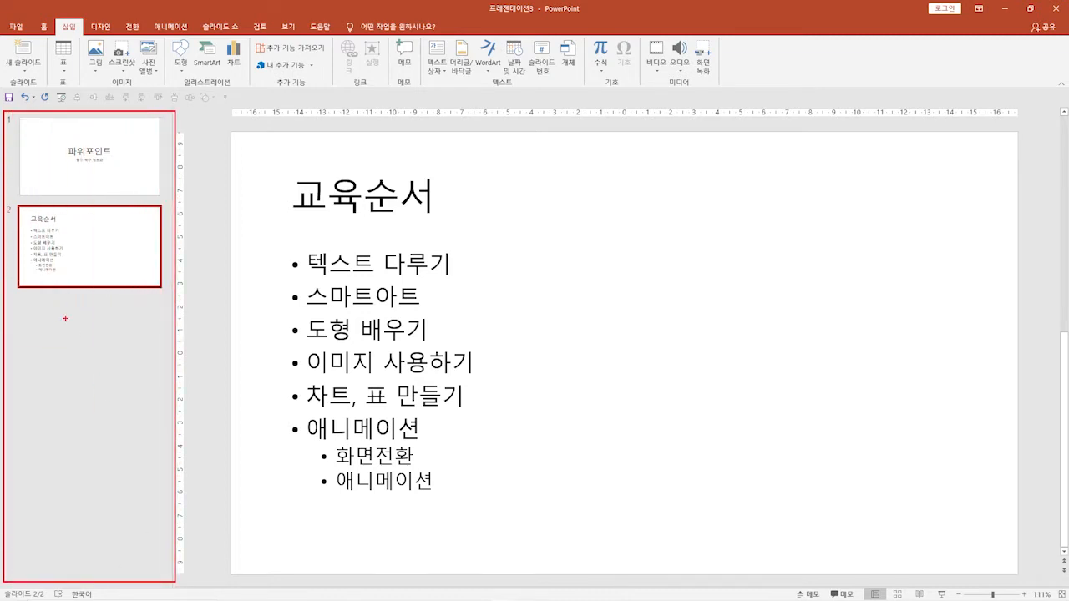
{"action": "left_click_drag", "start_coordinate": [12, 198], "coordinate": [175, 294]}
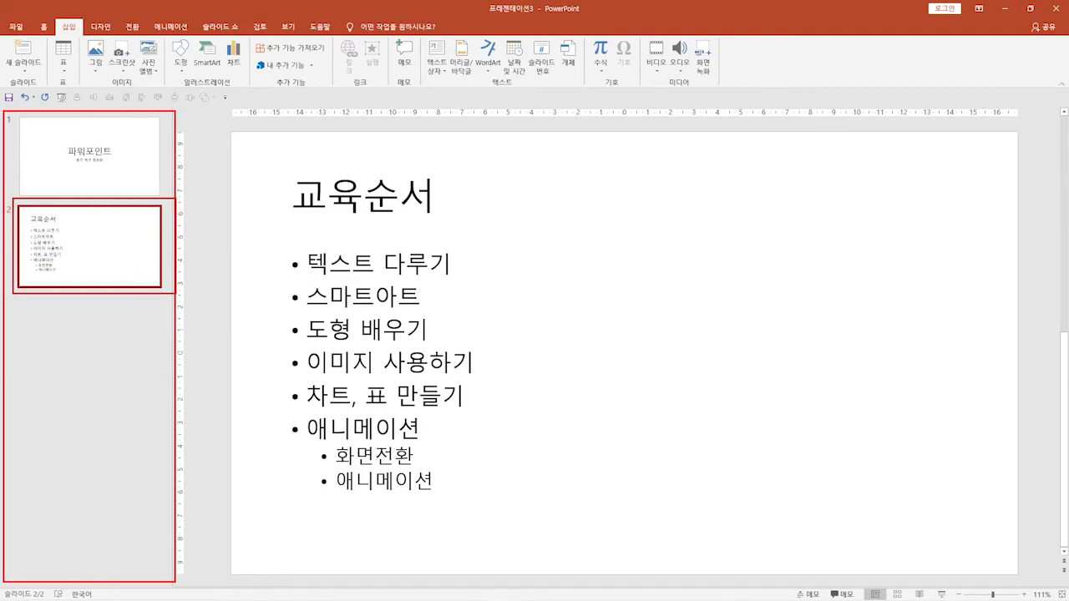
{"action": "key", "text": "Escape"}
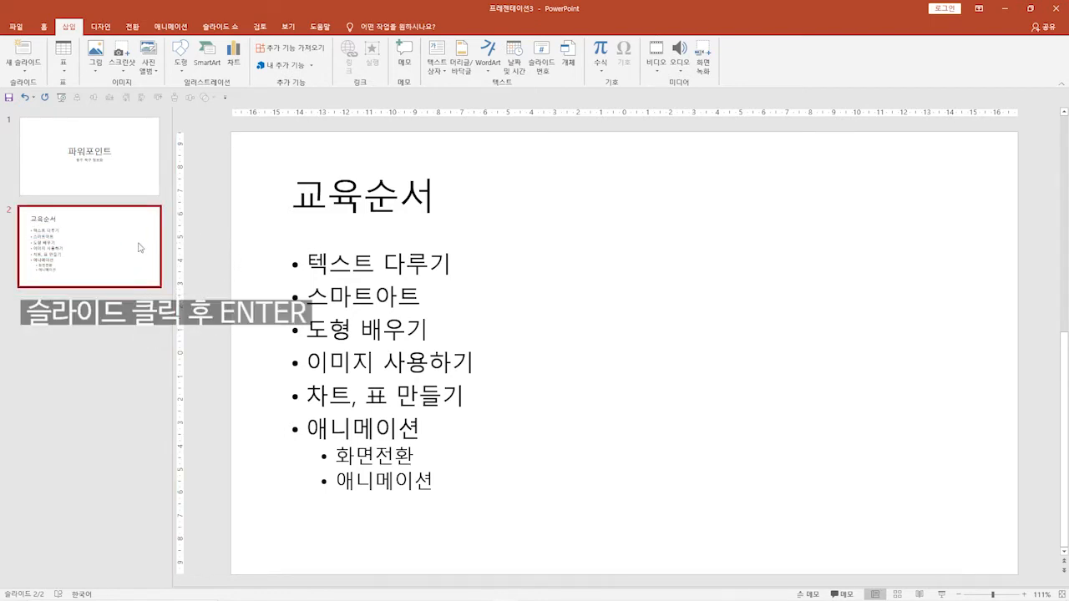
Add a new slide after slide 2 and change its layout to 빈 화면.
{"action": "key", "text": "Return"}
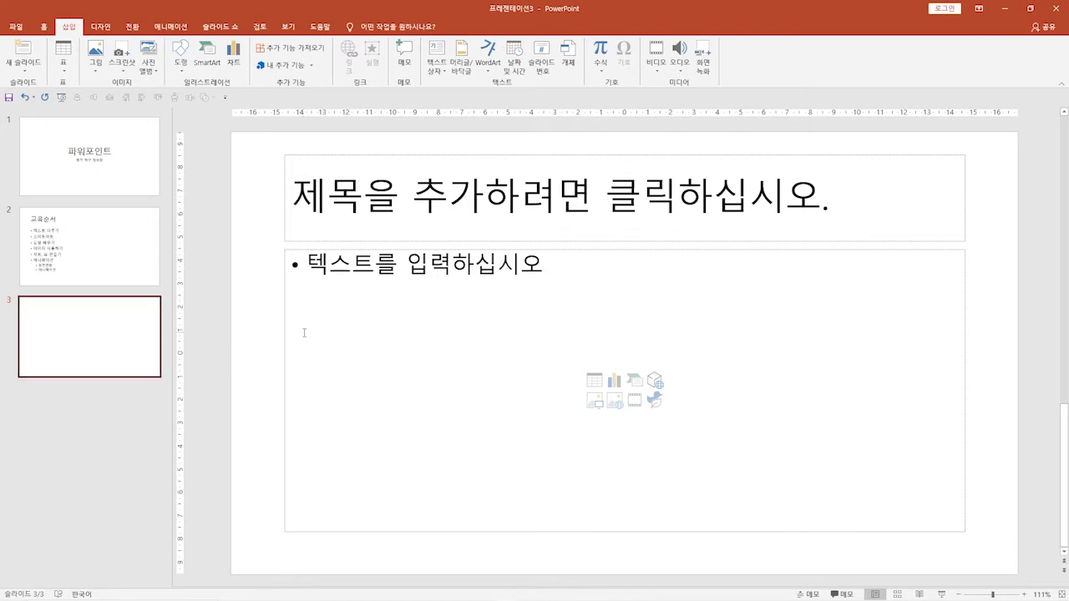
{"action": "left_click", "coordinate": [46, 27]}
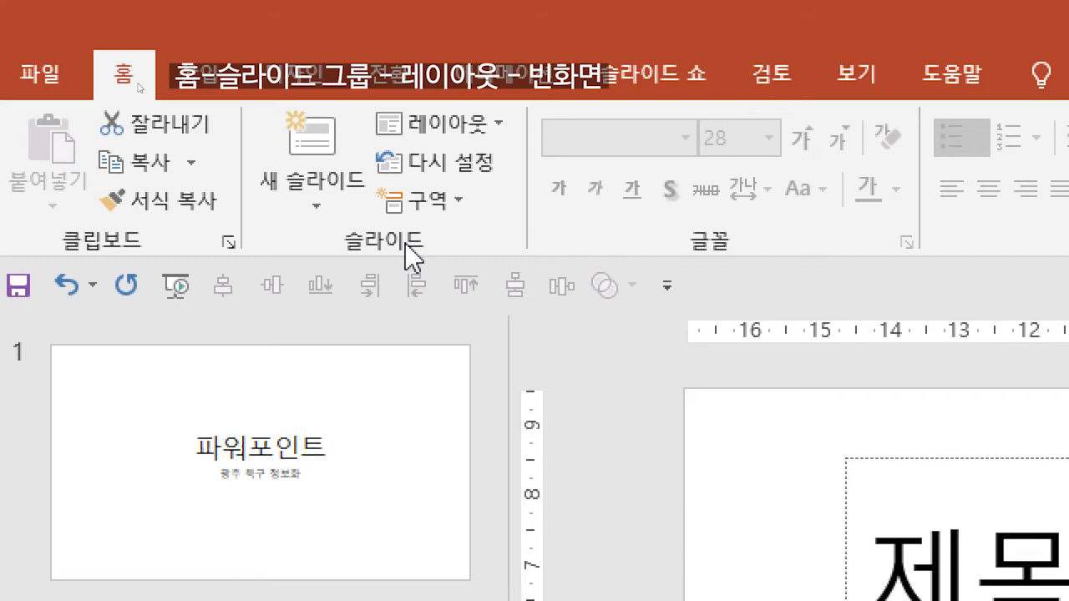
{"action": "left_click", "coordinate": [483, 132]}
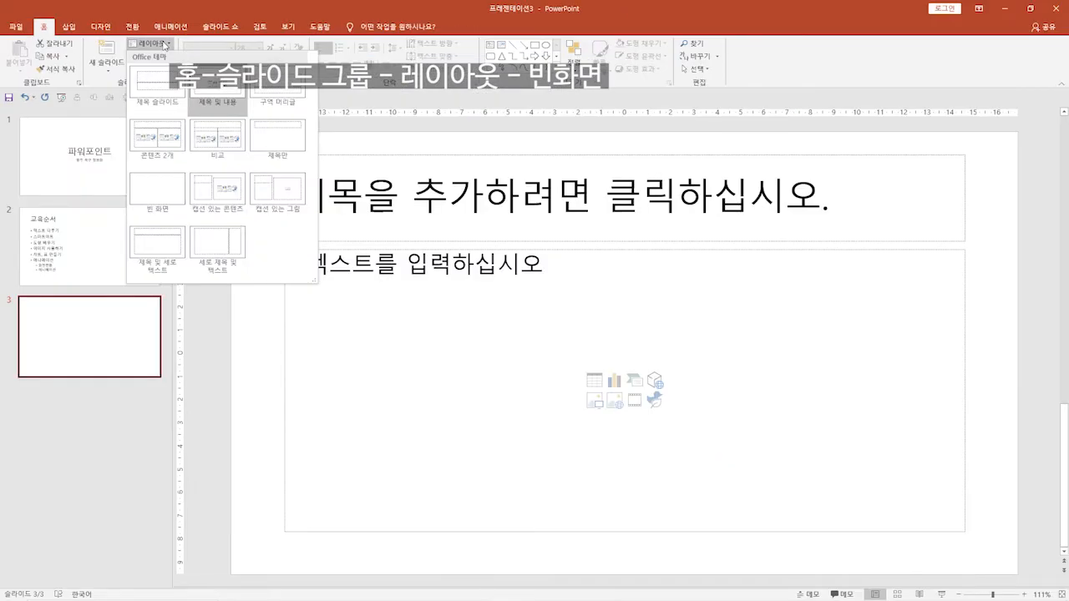
{"action": "left_click", "coordinate": [159, 192]}
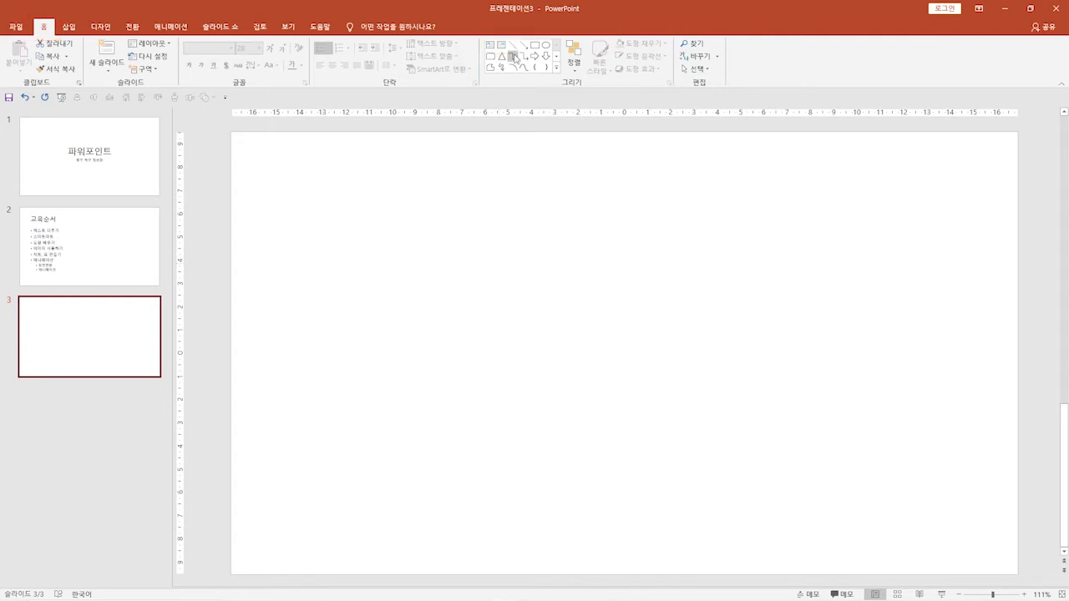
Insert a horizontal text box that grows with its text near the upper-left corner of slide 3.
{"action": "left_click", "coordinate": [75, 29]}
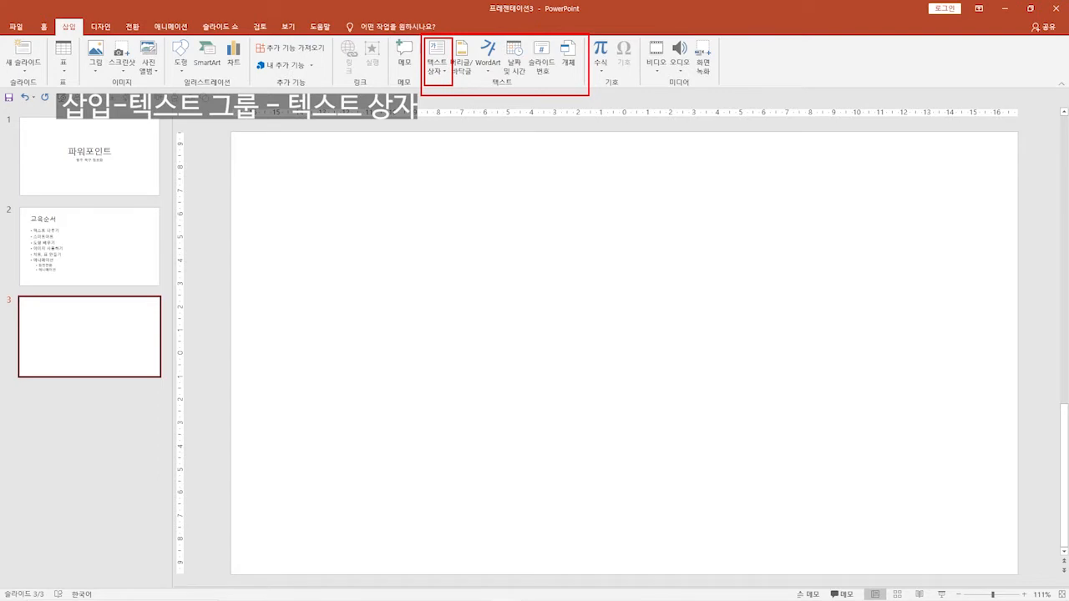
{"action": "left_click", "coordinate": [439, 56]}
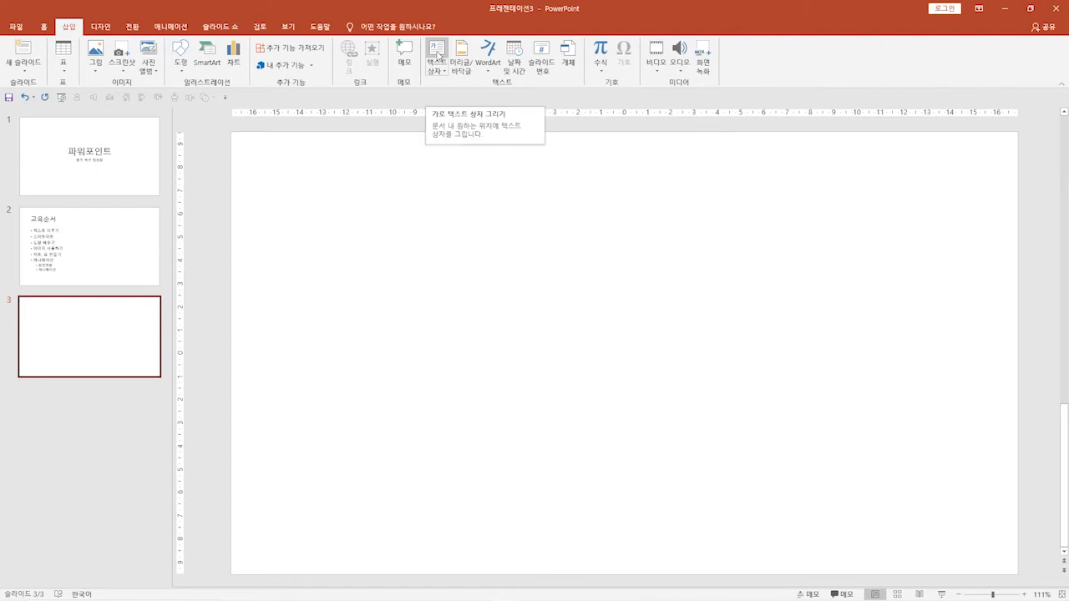
{"action": "left_click", "coordinate": [438, 71]}
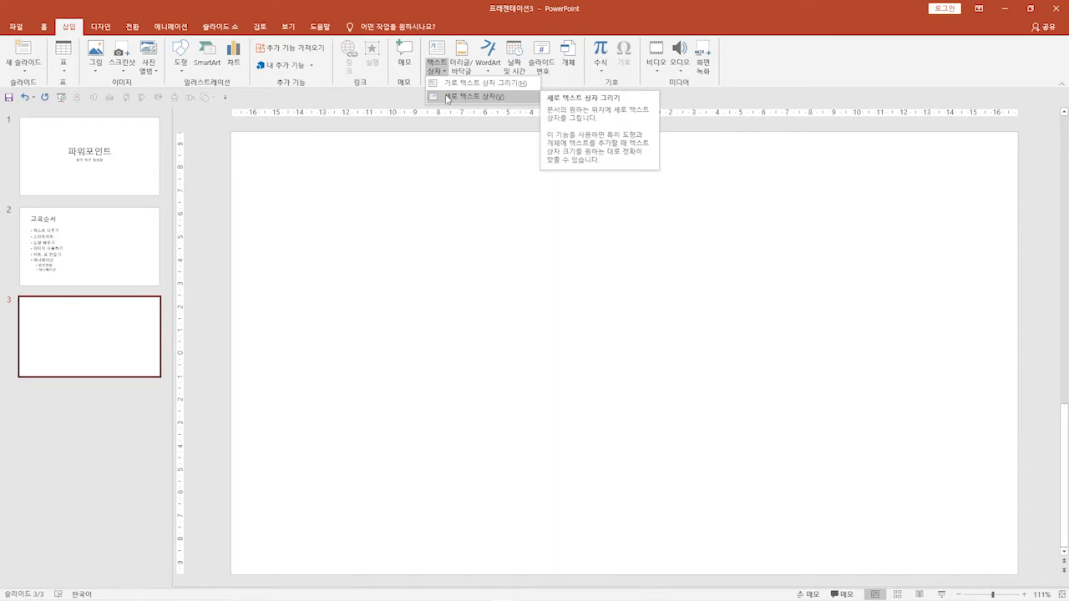
{"action": "left_click", "coordinate": [416, 99]}
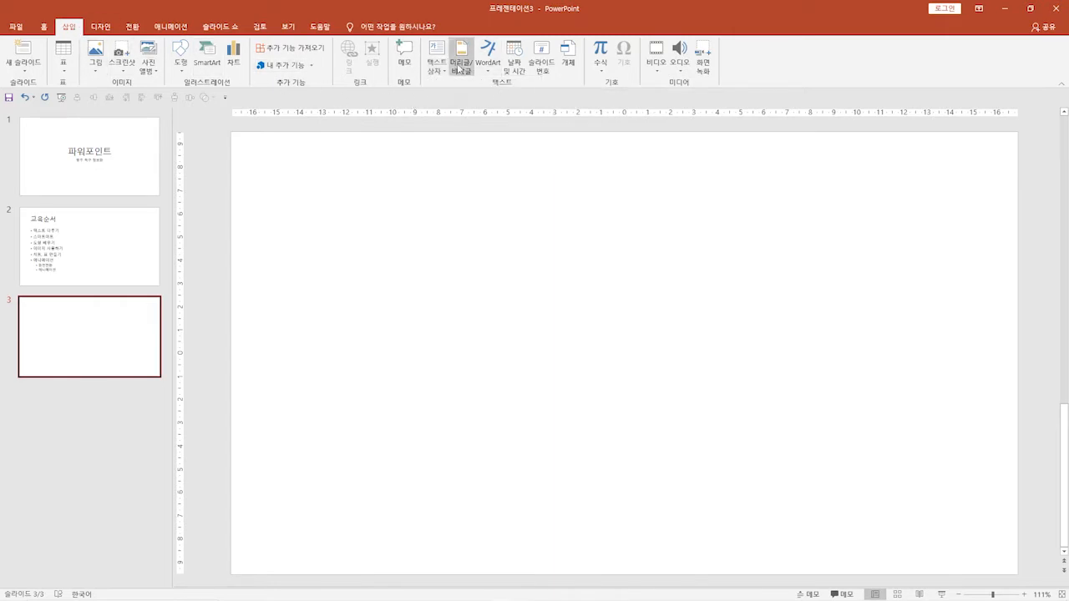
{"action": "left_click", "coordinate": [437, 50]}
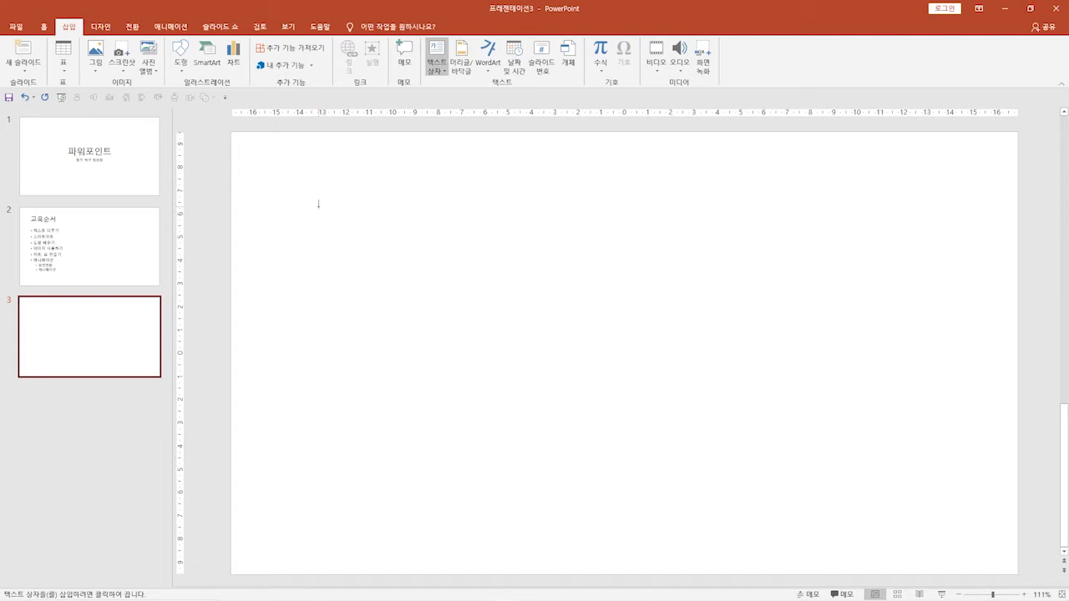
{"action": "left_click", "coordinate": [318, 207]}
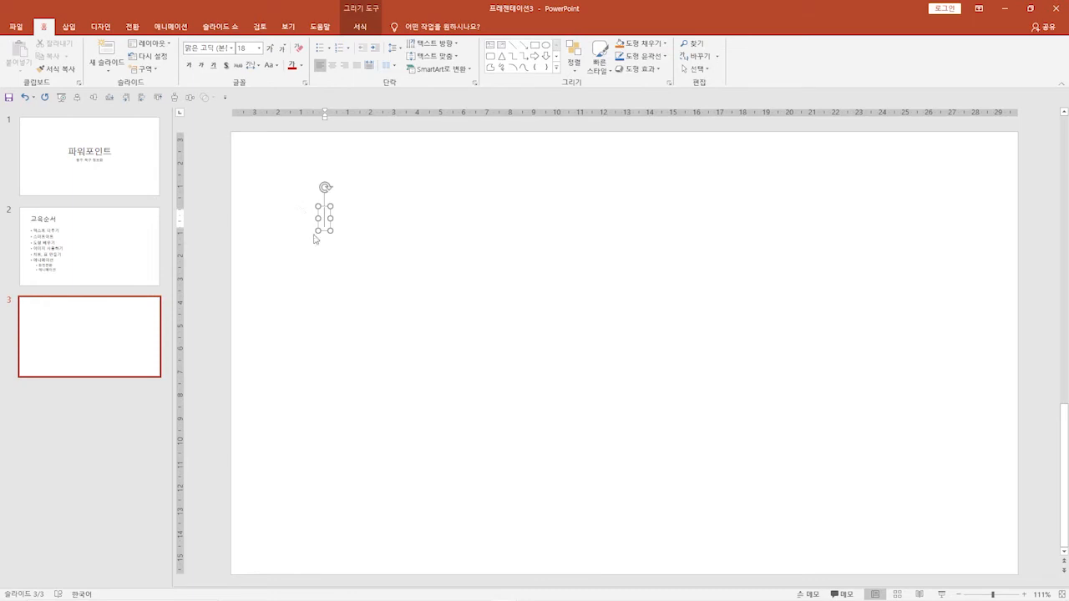
Draw a second horizontal text box about 4.6 cm wide and 3 cm high below the first one on slide 3.
{"action": "left_click", "coordinate": [71, 29]}
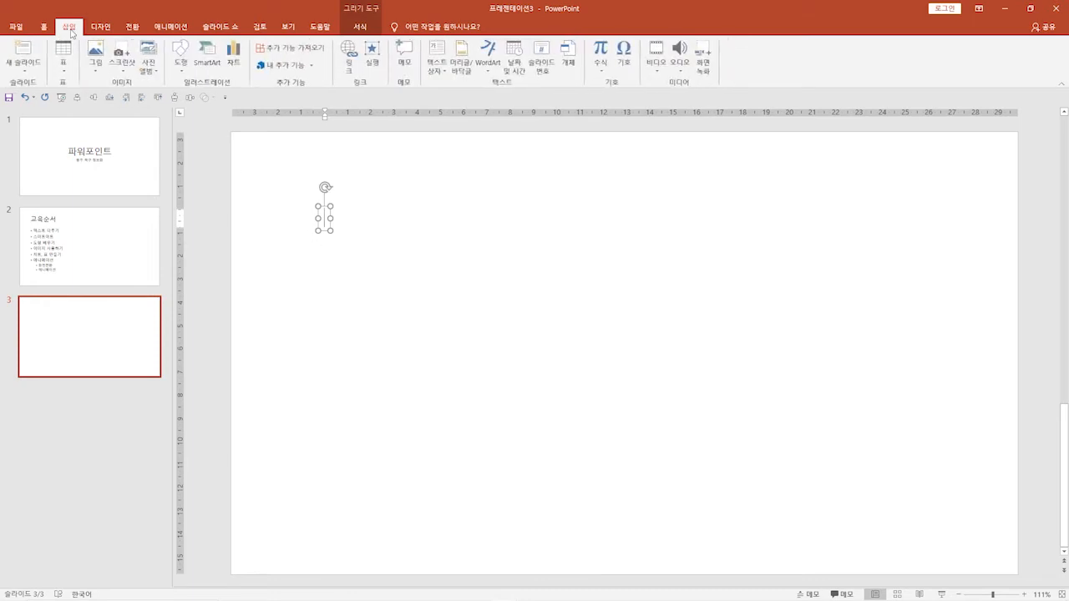
{"action": "left_click", "coordinate": [439, 51]}
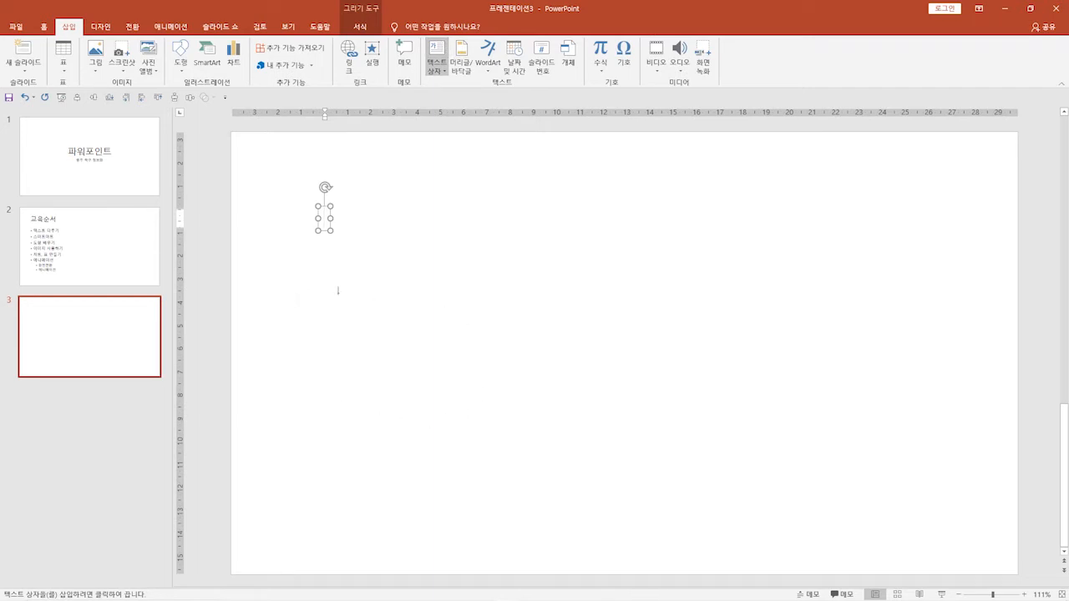
{"action": "left_click_drag", "start_coordinate": [319, 286], "coordinate": [425, 359]}
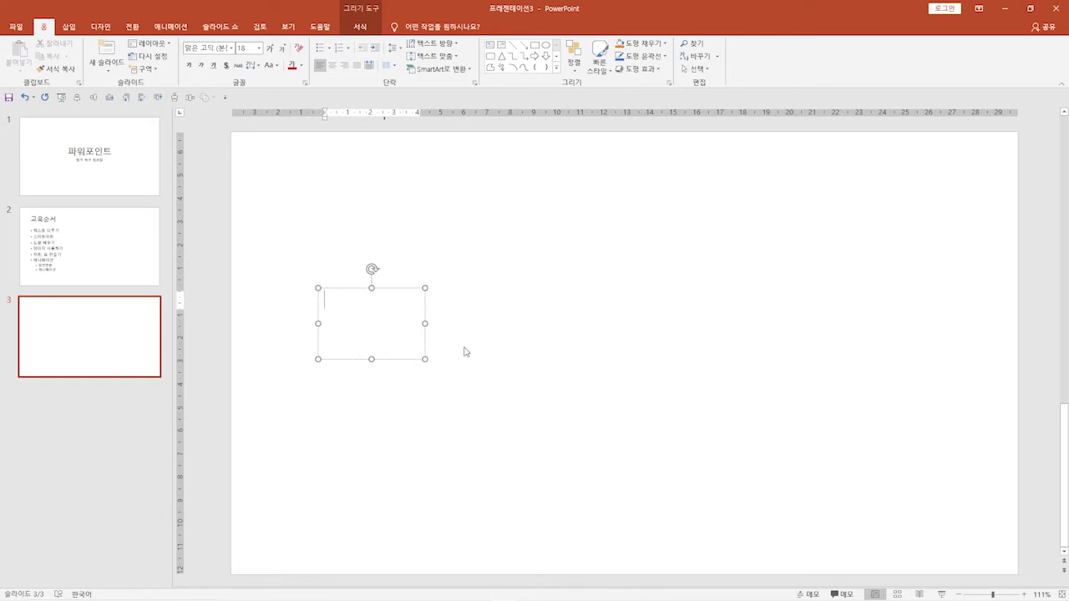
Enter the text 파워포인트는 프레젠테이션의 대표적인 어플리케이션입니다. in the fixed-width lower text box.
{"action": "type", "text": "파우포"}
{"action": "key", "text": "BackSpace"}
{"action": "key", "text": "BackSpace"}
{"action": "key", "text": "BackSpace"}
{"action": "type", "text": "워"}
{"action": "key", "text": "BackSpace"}
{"action": "key", "text": "BackSpace"}
{"action": "key", "text": "BackSpace"}
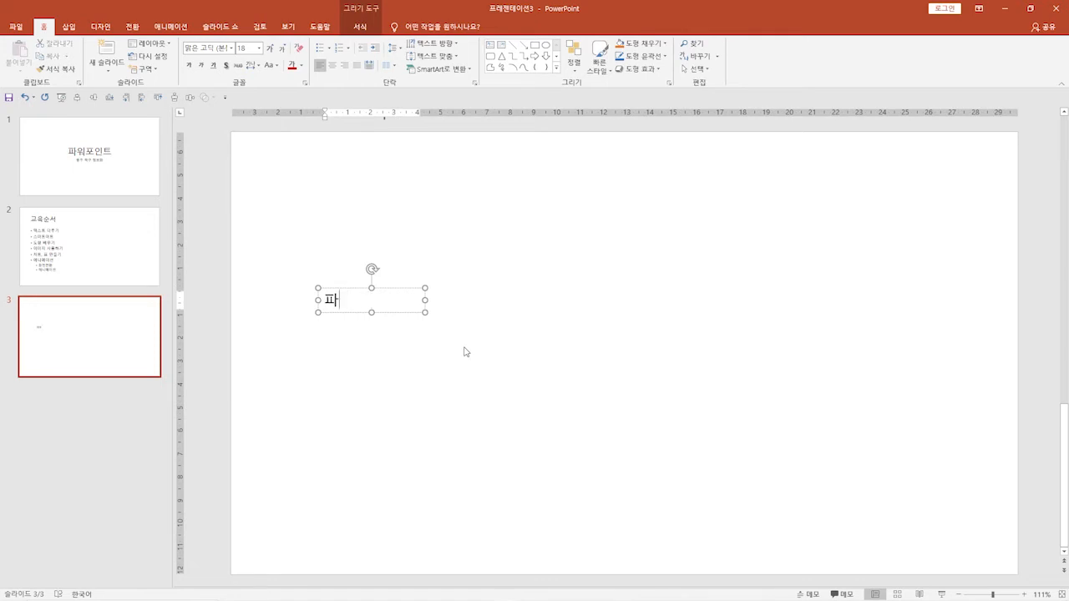
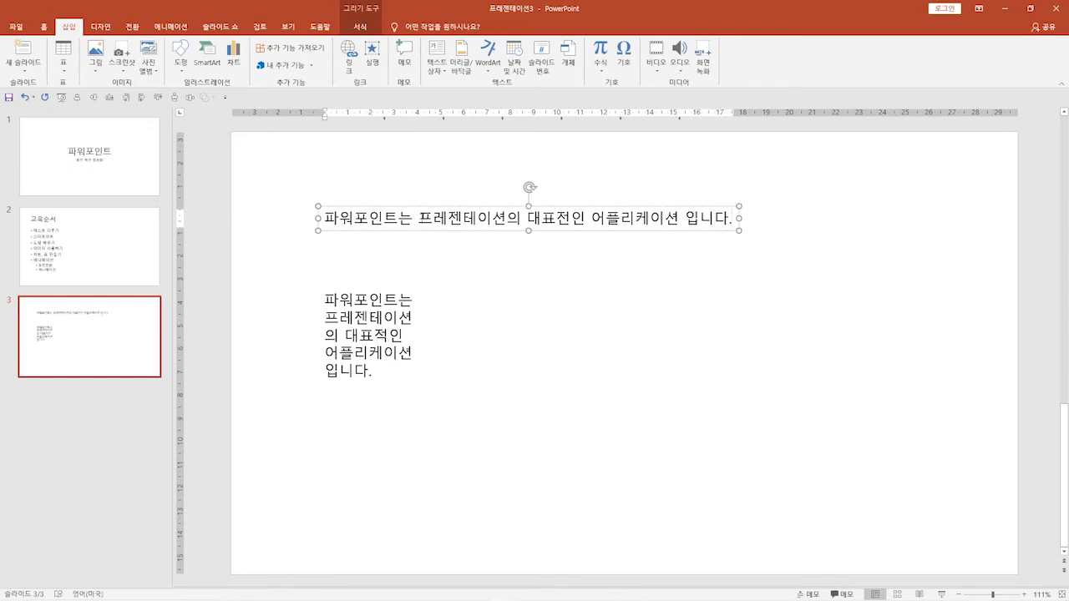
Correct 대표전인 to 대표적인 in the upper text box and insert a line break before 프레젠테이션의.
{"action": "left_click", "coordinate": [571, 218]}
{"action": "key", "text": "BackSpace"}
{"action": "type", "text": "적"}
{"action": "left_click", "coordinate": [418, 218]}
{"action": "key", "text": "Return"}
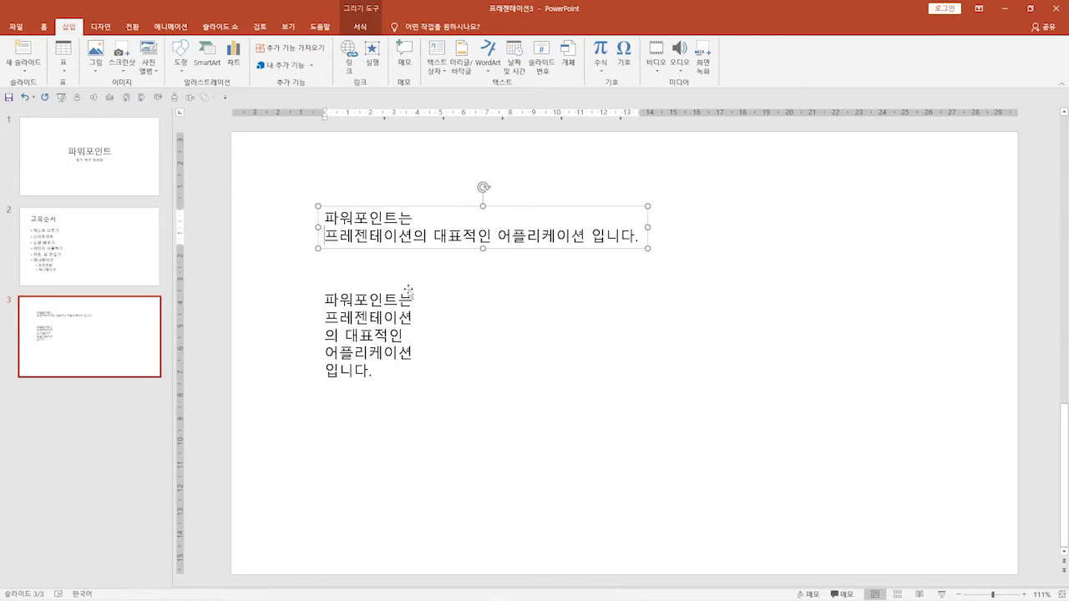
Widen the lower text box to about 9.3 cm so that its text wraps onto two lines.
{"action": "left_click", "coordinate": [368, 317]}
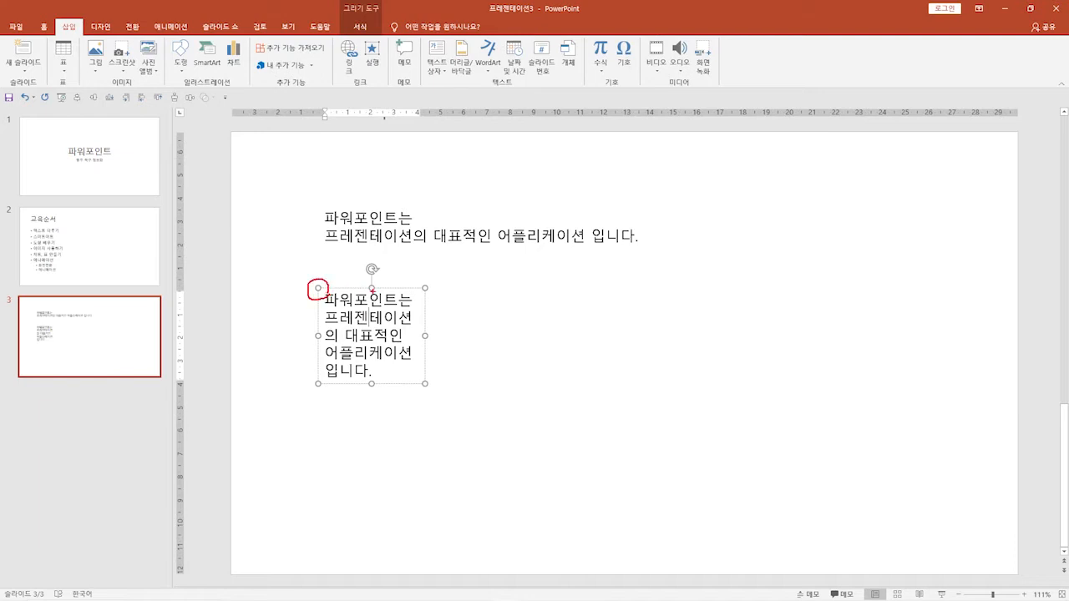
{"action": "mouse_move", "coordinate": [369, 296]}
{"action": "left_mouse_down"}
{"action": "mouse_move", "coordinate": [367, 282]}
{"action": "mouse_move", "coordinate": [385, 291]}
{"action": "left_mouse_up"}
{"action": "mouse_move", "coordinate": [430, 325]}
{"action": "left_mouse_down"}
{"action": "mouse_move", "coordinate": [425, 343]}
{"action": "mouse_move", "coordinate": [431, 331]}
{"action": "left_mouse_up"}
{"action": "key", "text": "Escape"}
{"action": "left_click_drag", "start_coordinate": [425, 335], "coordinate": [535, 329]}
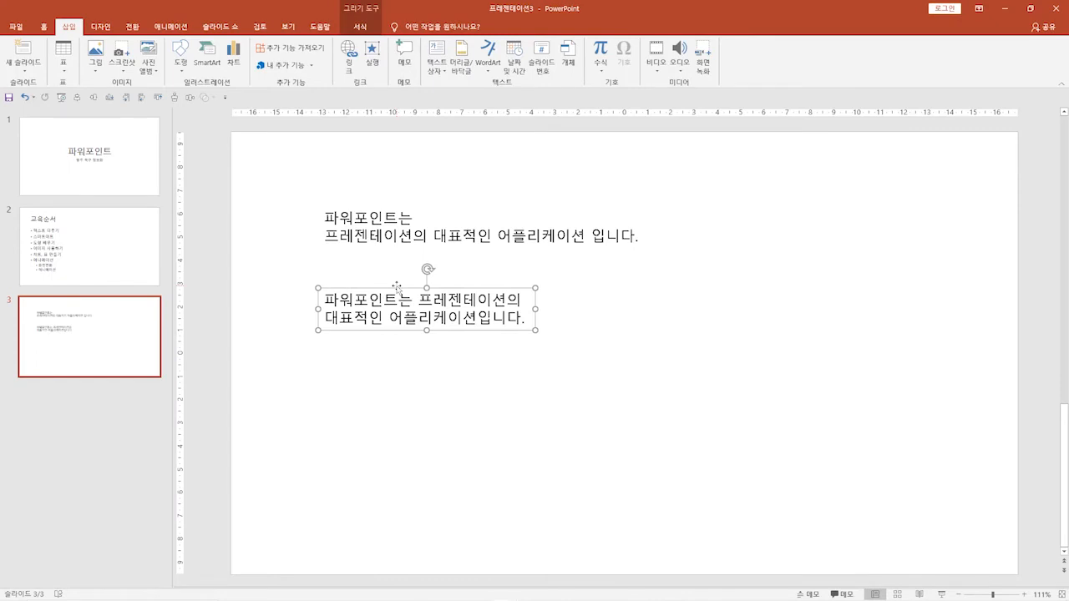
Select the whole lower text box by its border and delete it.
{"action": "left_click", "coordinate": [400, 304]}
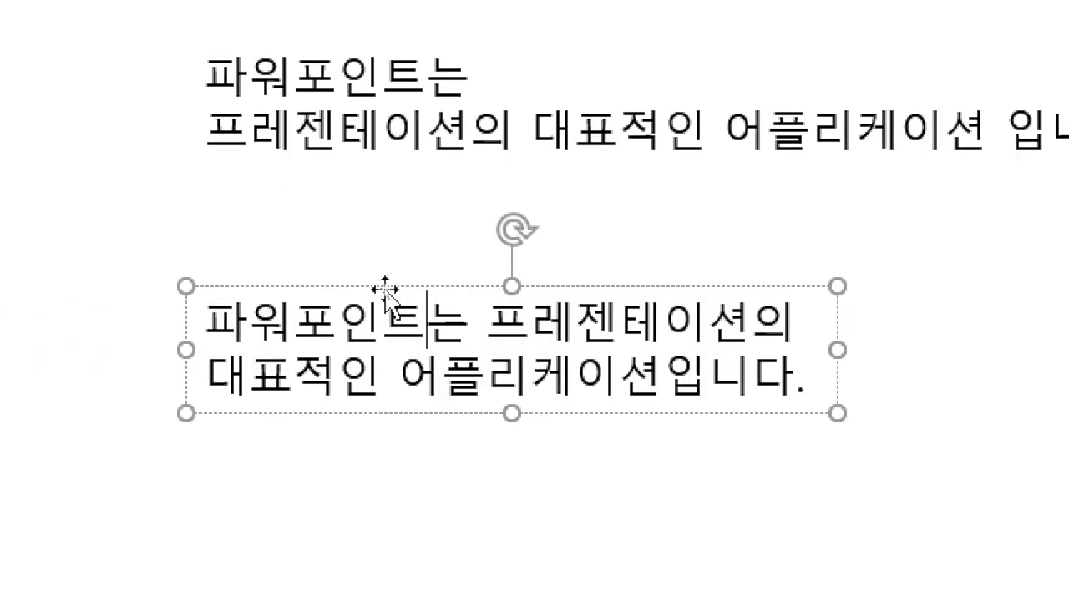
{"action": "left_click", "coordinate": [385, 289]}
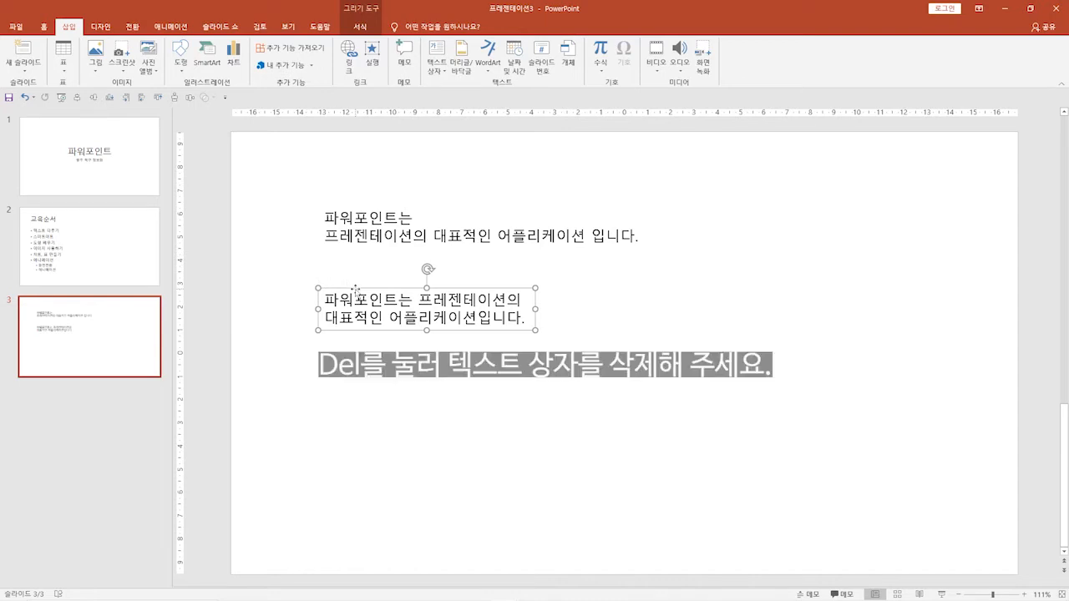
{"action": "key", "text": "Delete"}
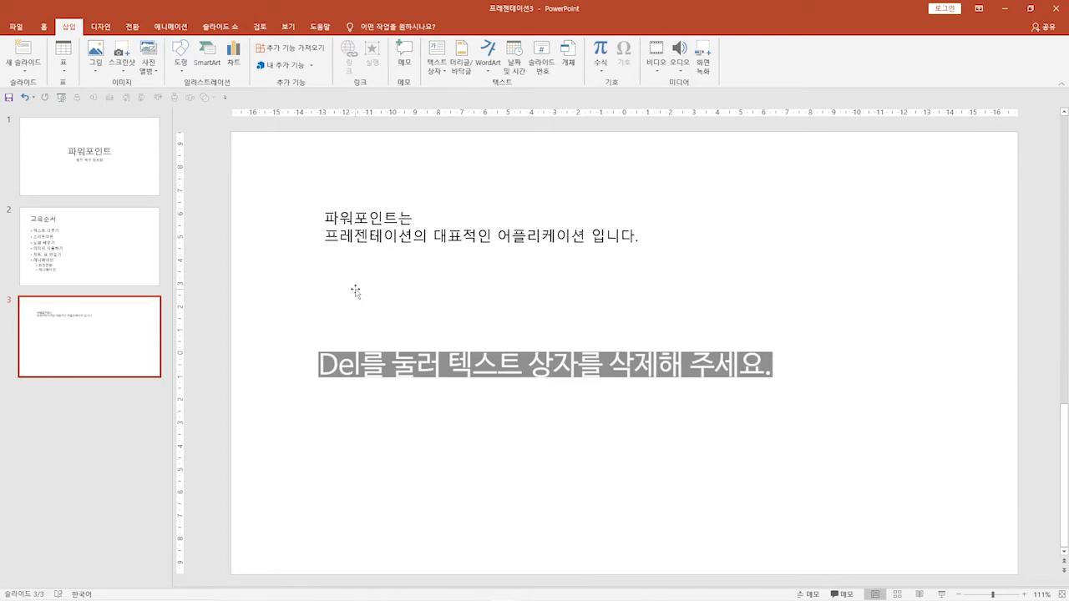
Move the two-line text box slightly up on slide 3.
{"action": "left_click", "coordinate": [382, 218]}
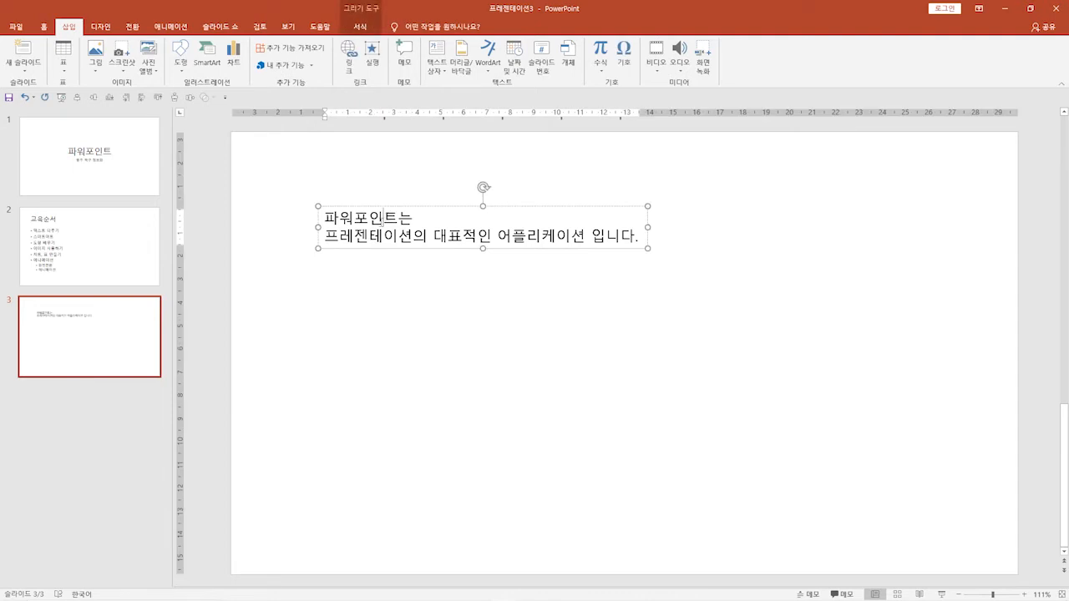
{"action": "left_click_drag", "start_coordinate": [428, 207], "coordinate": [425, 184]}
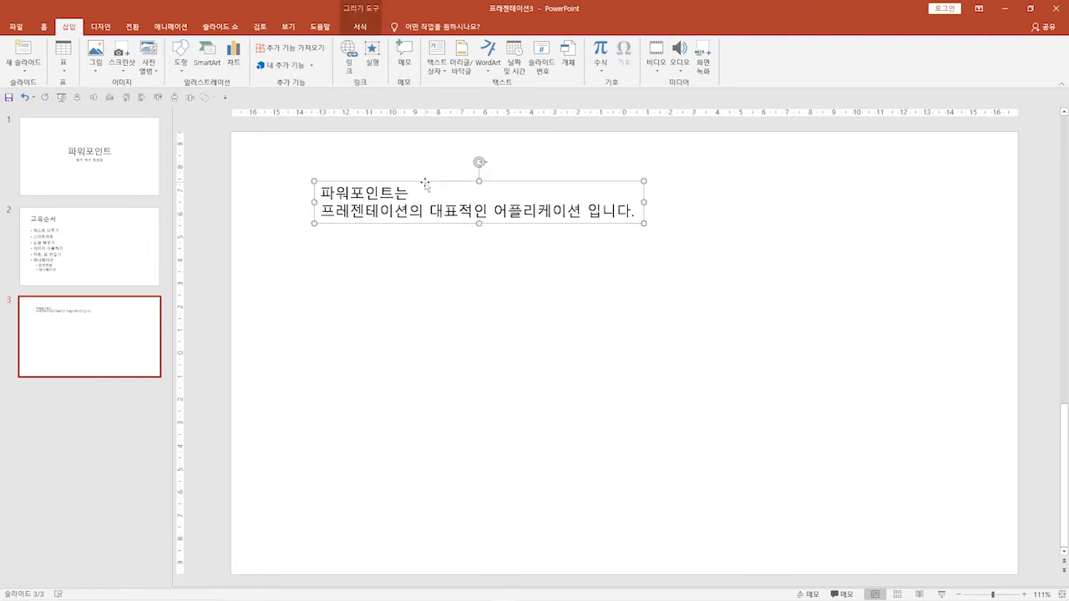
{"action": "left_click", "coordinate": [433, 301]}
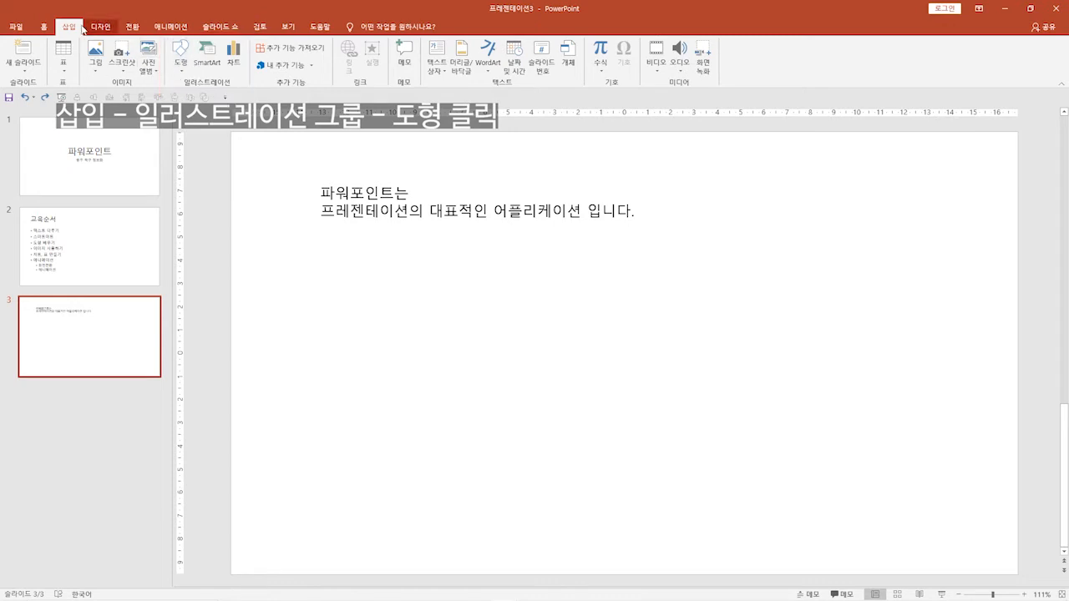
Draw a wide rectangle about 26.36 cm by 1.63 cm below the text box on slide 3.
{"action": "left_click", "coordinate": [178, 63]}
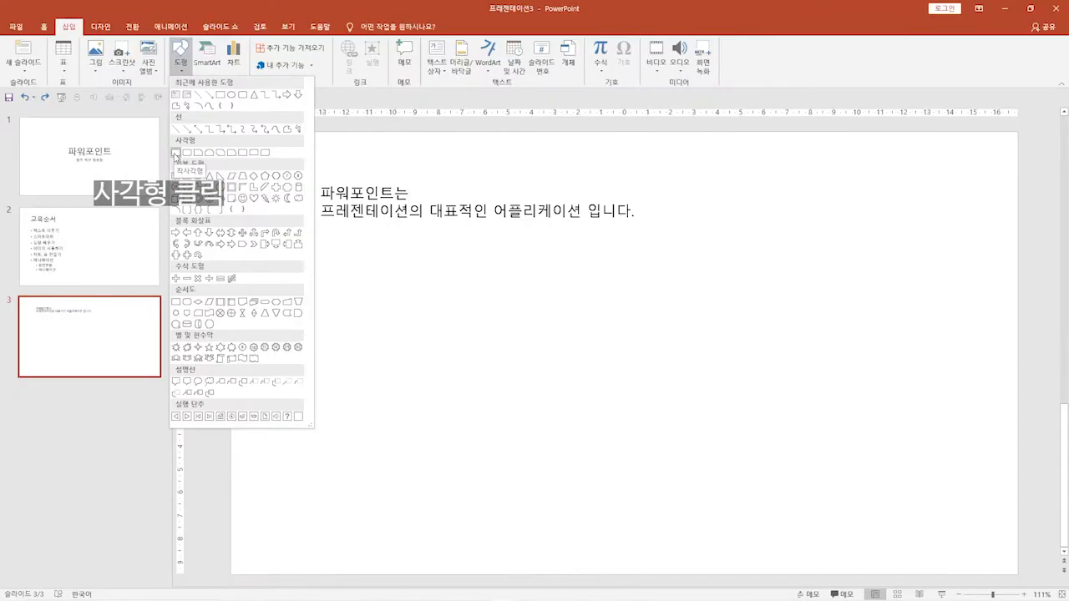
{"action": "left_click", "coordinate": [176, 153]}
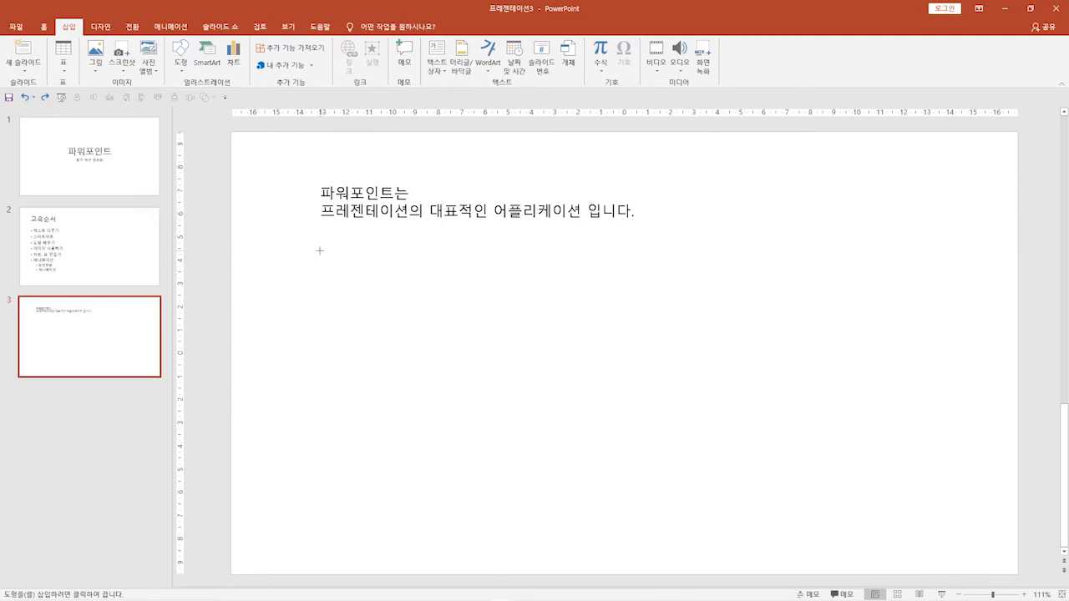
{"action": "left_click_drag", "start_coordinate": [319, 251], "coordinate": [931, 362]}
{"action": "mouse_move", "coordinate": [939, 418]}
{"action": "left_mouse_down"}
{"action": "mouse_move", "coordinate": [952, 311]}
{"action": "mouse_move", "coordinate": [919, 277]}
{"action": "mouse_move", "coordinate": [913, 291]}
{"action": "mouse_move", "coordinate": [932, 288]}
{"action": "left_mouse_up"}
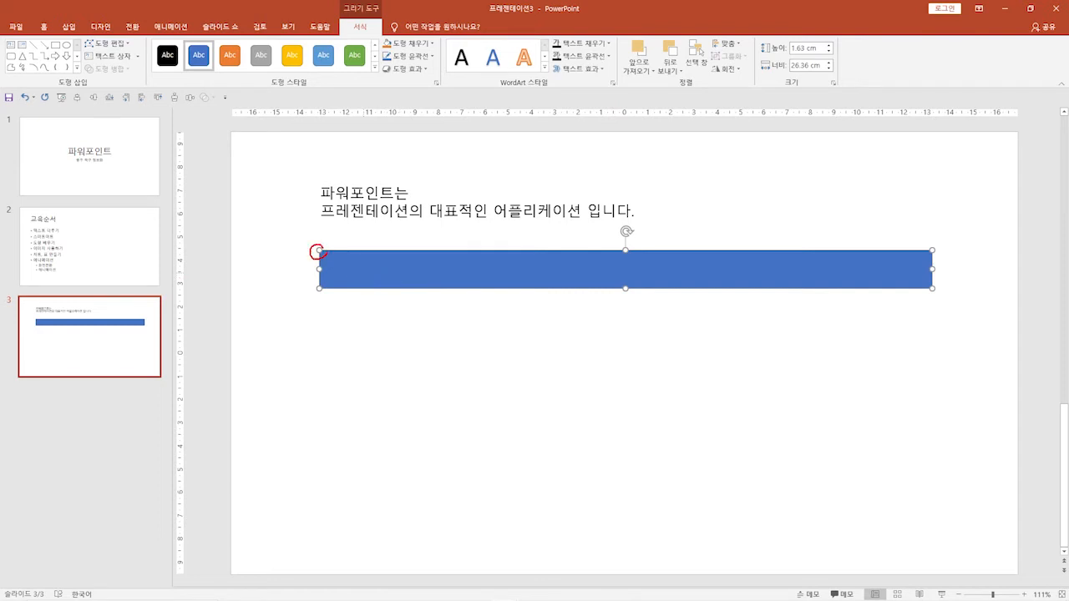
{"action": "mouse_move", "coordinate": [320, 288]}
{"action": "left_mouse_down"}
{"action": "mouse_move", "coordinate": [322, 297]}
{"action": "mouse_move", "coordinate": [310, 282]}
{"action": "mouse_move", "coordinate": [325, 290]}
{"action": "left_mouse_up"}
{"action": "key", "text": "Escape"}
{"action": "left_click", "coordinate": [217, 247]}
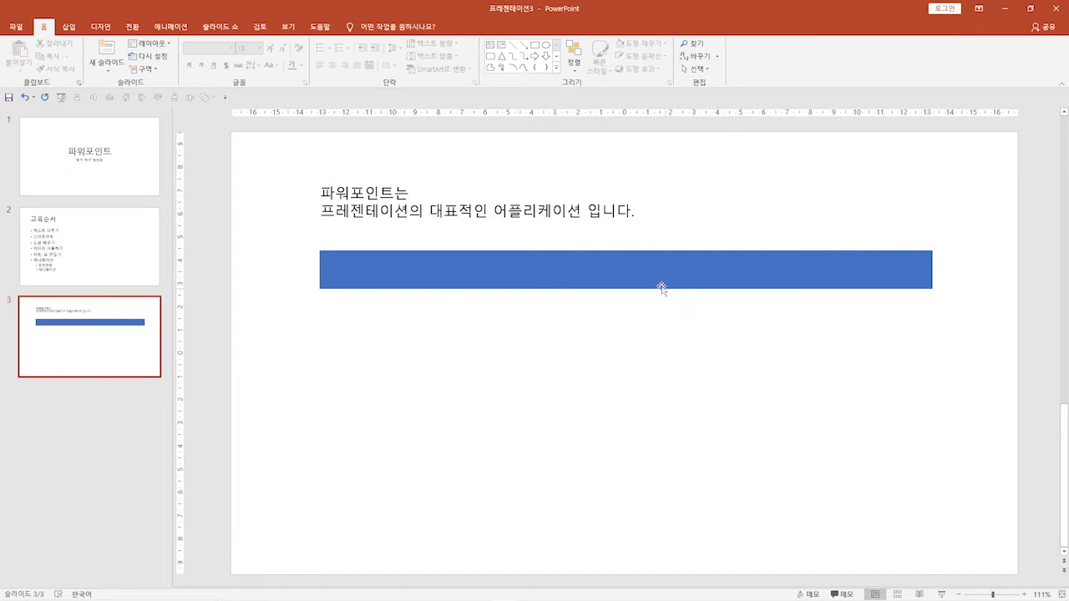
Enter the text 텍스트 입력하기 in the blue rectangle.
{"action": "left_click", "coordinate": [626, 274]}
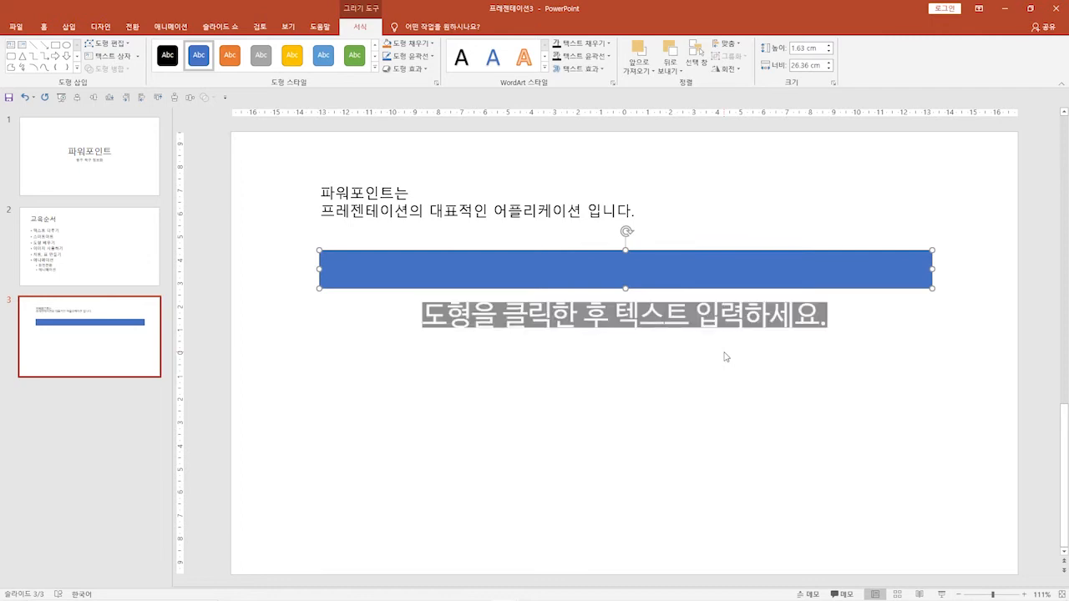
{"action": "type", "text": "텍스"}
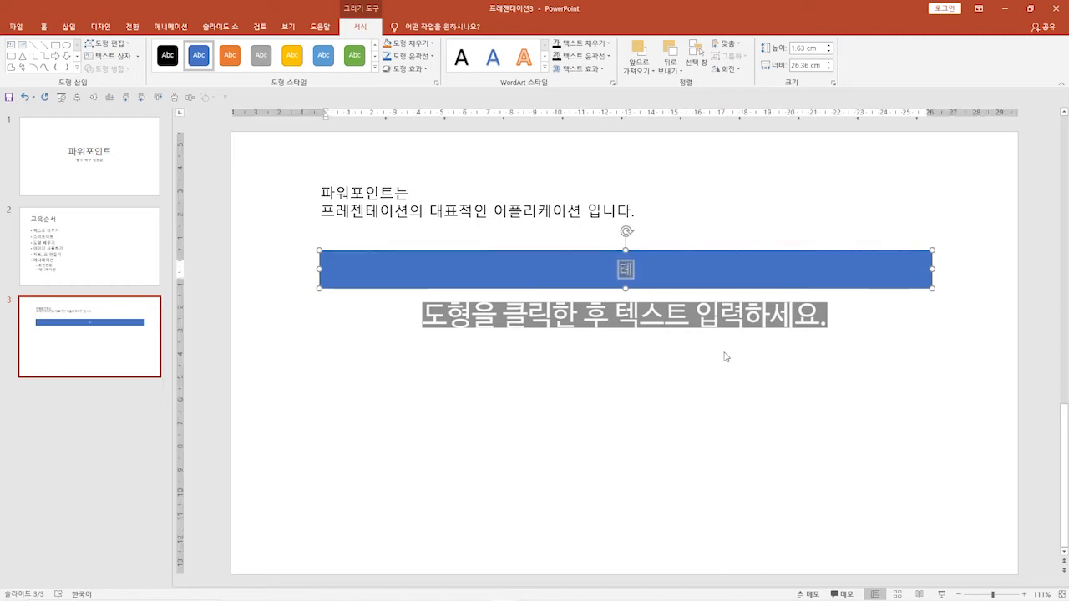
{"action": "type", "text": "트 입력하기"}
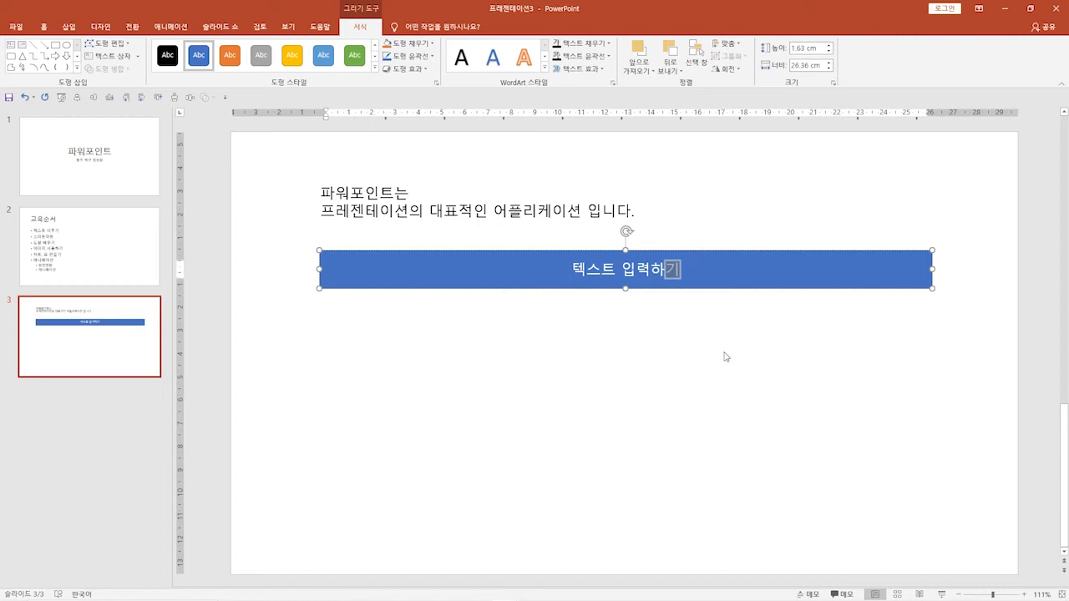
Draw an oval about 5.73 cm wide and 5.66 cm high below the start of the rectangle.
{"action": "left_click", "coordinate": [72, 32]}
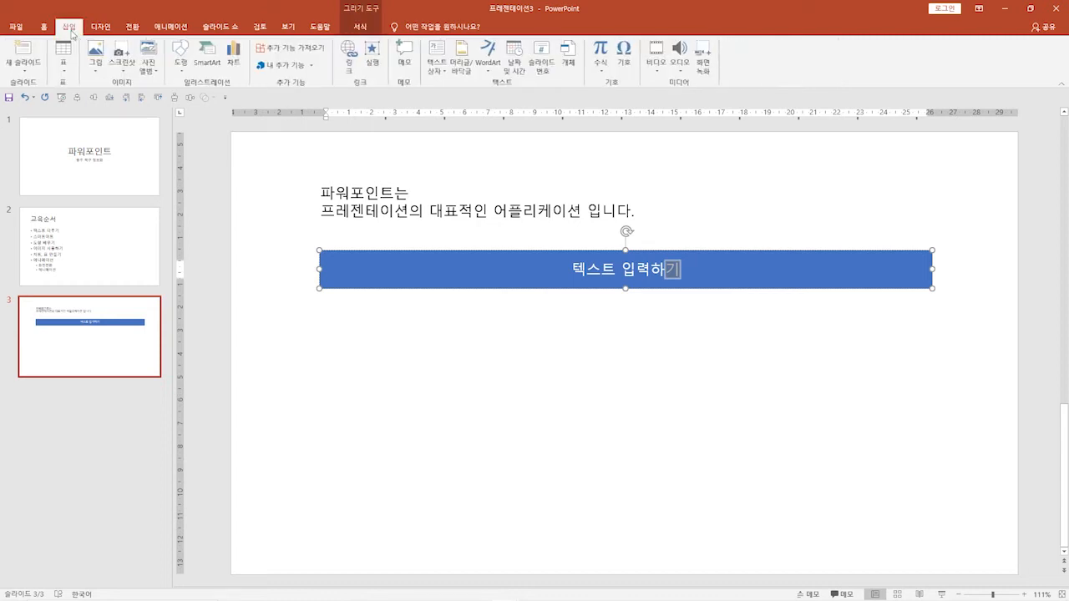
{"action": "left_click", "coordinate": [181, 71]}
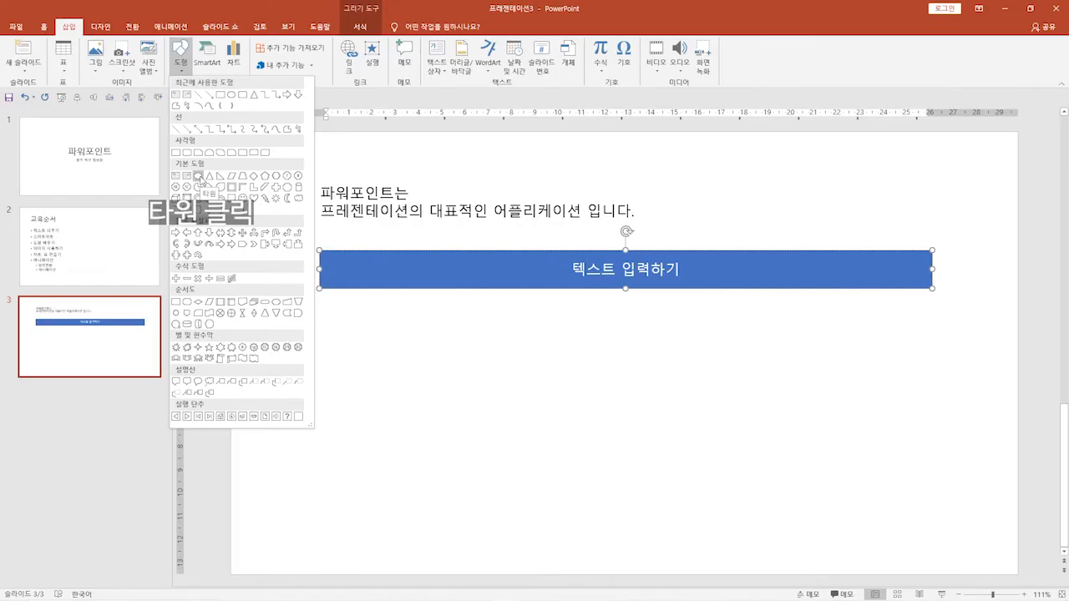
{"action": "left_click", "coordinate": [198, 176]}
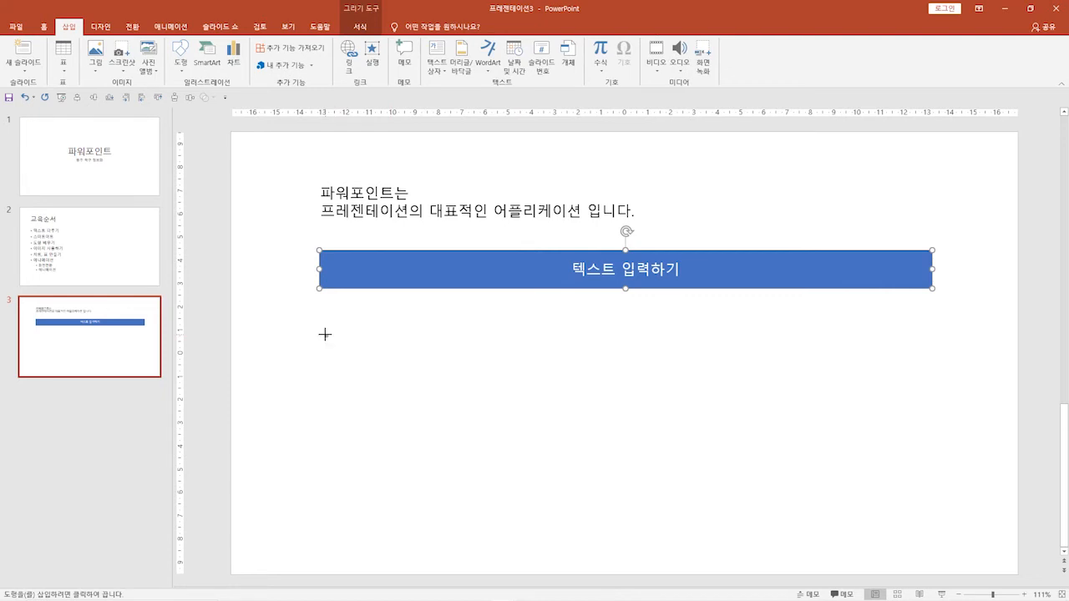
{"action": "left_click_drag", "start_coordinate": [324, 334], "coordinate": [457, 465]}
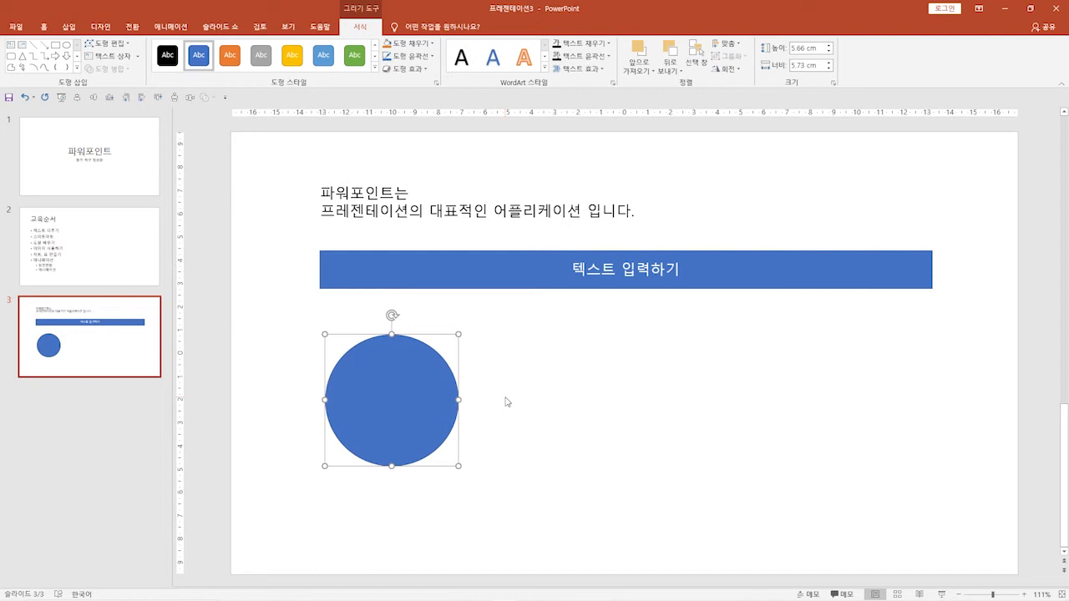
Enter 레이아웃 and 사용 on two lines in the circle.
{"action": "type", "text": "래"}
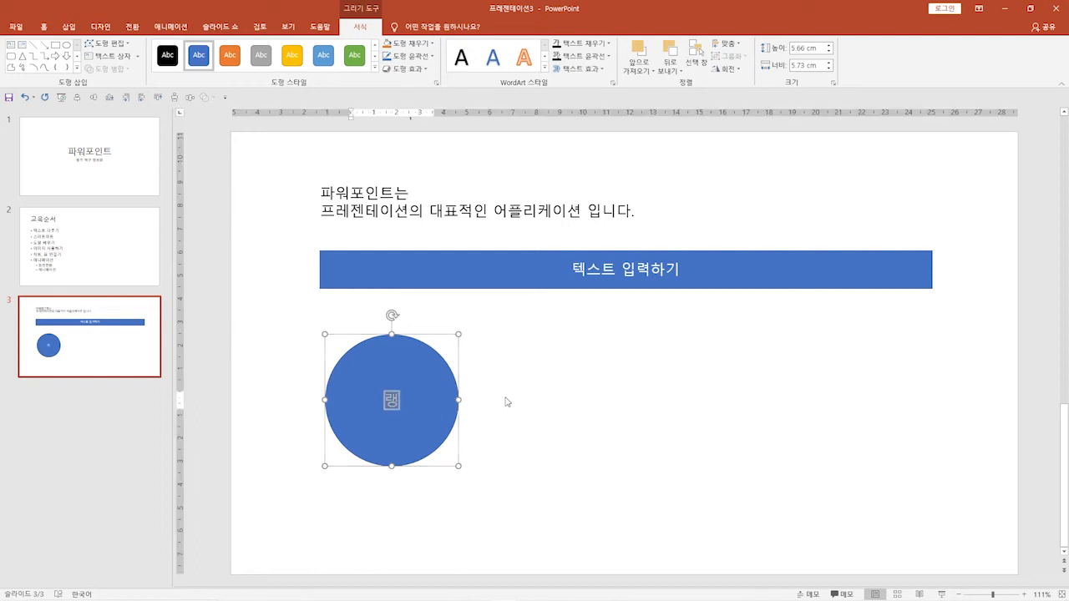
{"action": "key", "text": "BackSpace"}
{"action": "type", "text": "레이앙"}
{"action": "type", "text": "웃"}
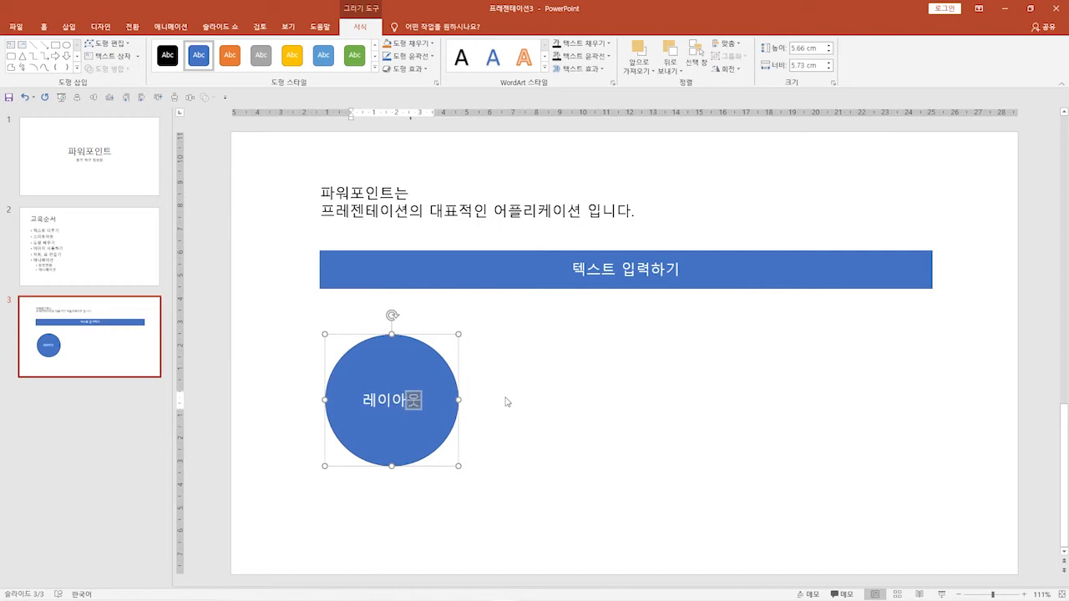
{"action": "key", "text": "Return"}
{"action": "type", "text": "사용"}
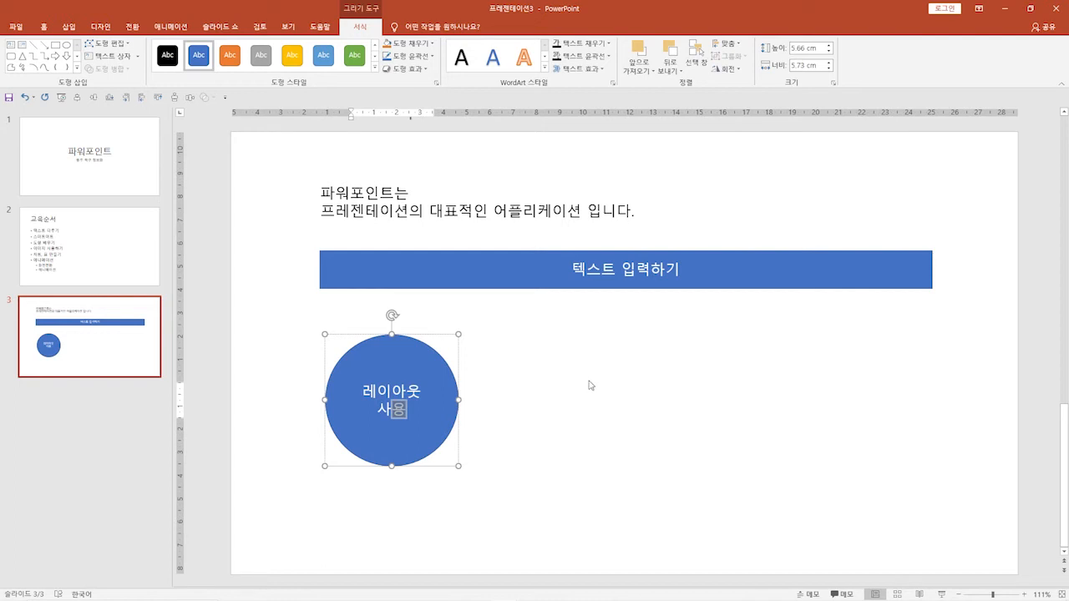
{"action": "left_click", "coordinate": [526, 400]}
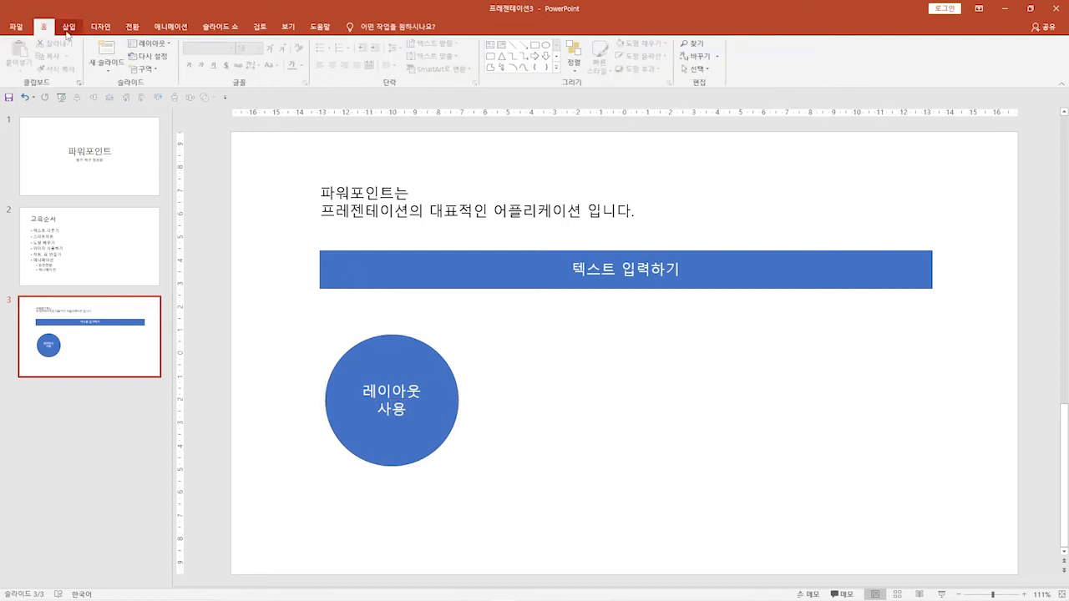
Draw a second oval about 5.58 cm wide and 5.66 cm high beside the 레이아웃 사용 circle.
{"action": "left_click", "coordinate": [69, 26]}
{"action": "left_click", "coordinate": [180, 64]}
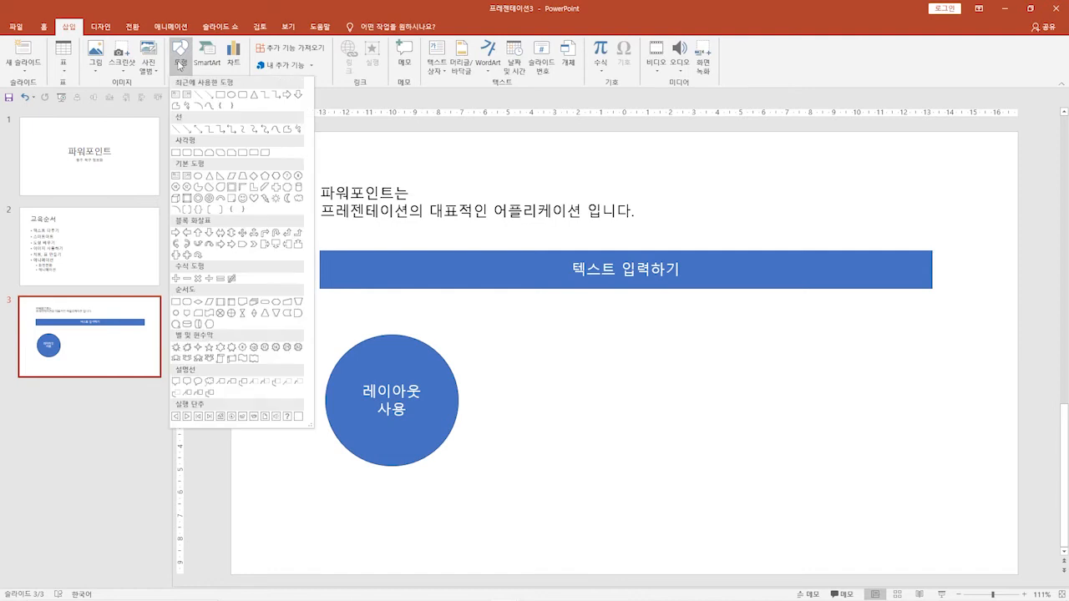
{"action": "left_click", "coordinate": [195, 177]}
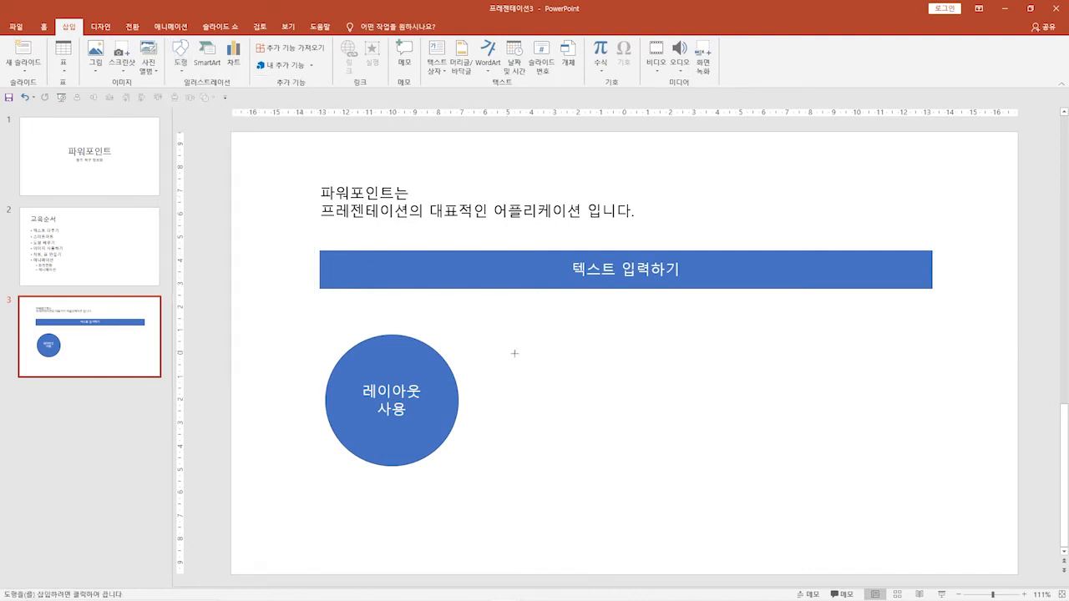
{"action": "mouse_move", "coordinate": [521, 335]}
{"action": "left_mouse_down"}
{"action": "mouse_move", "coordinate": [618, 420]}
{"action": "mouse_move", "coordinate": [651, 465]}
{"action": "left_mouse_up"}
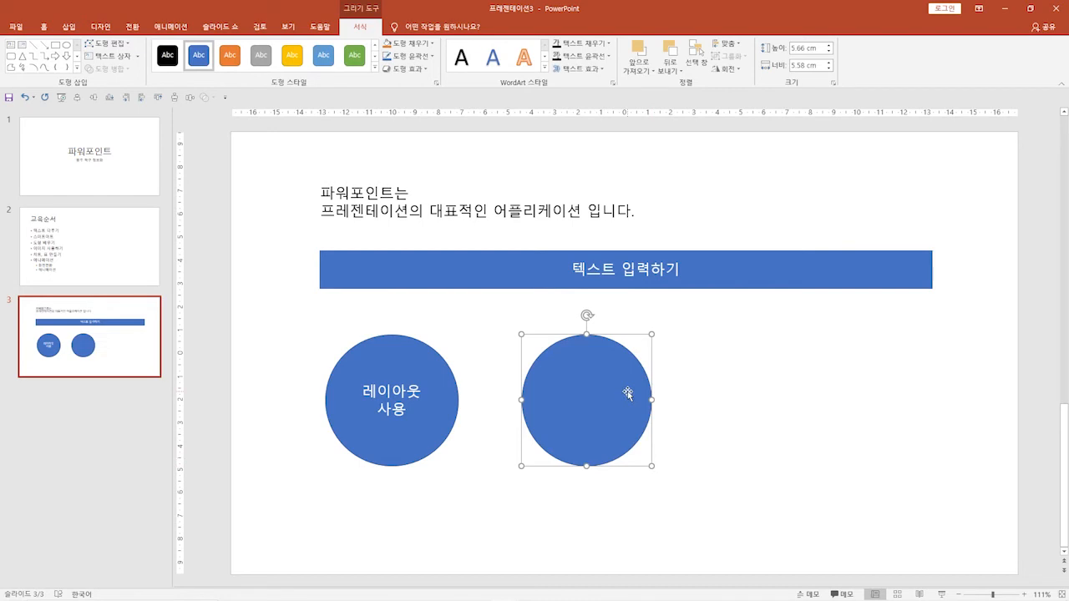
Enter 텍스트 and 상자 이용 on two lines in the second circle and move it closer to the first circle.
{"action": "type", "text": "텍스트"}
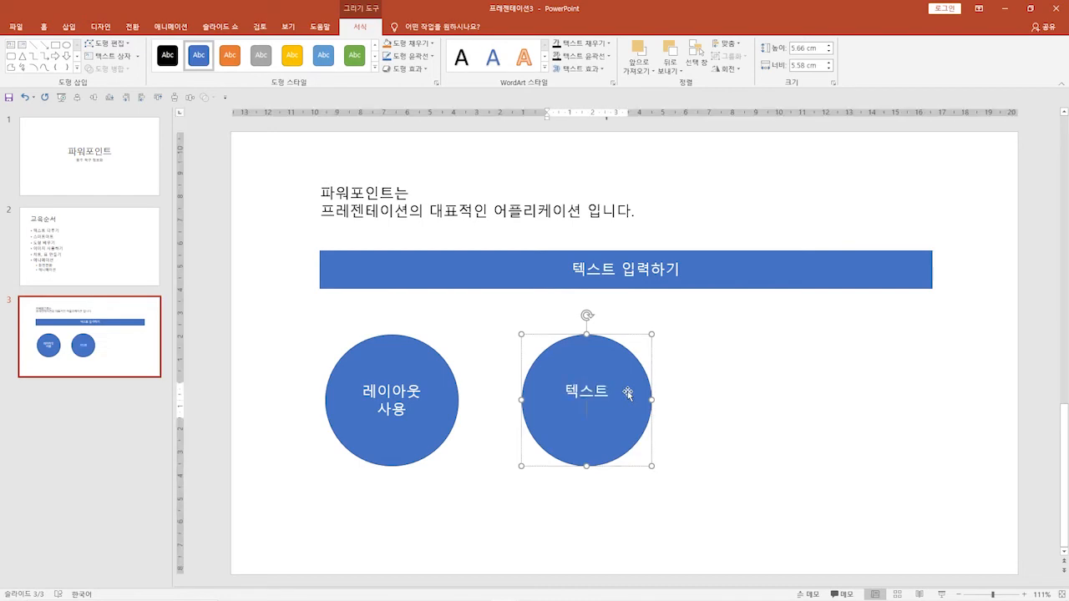
{"action": "key", "text": "Return"}
{"action": "type", "text": "상자 이용"}
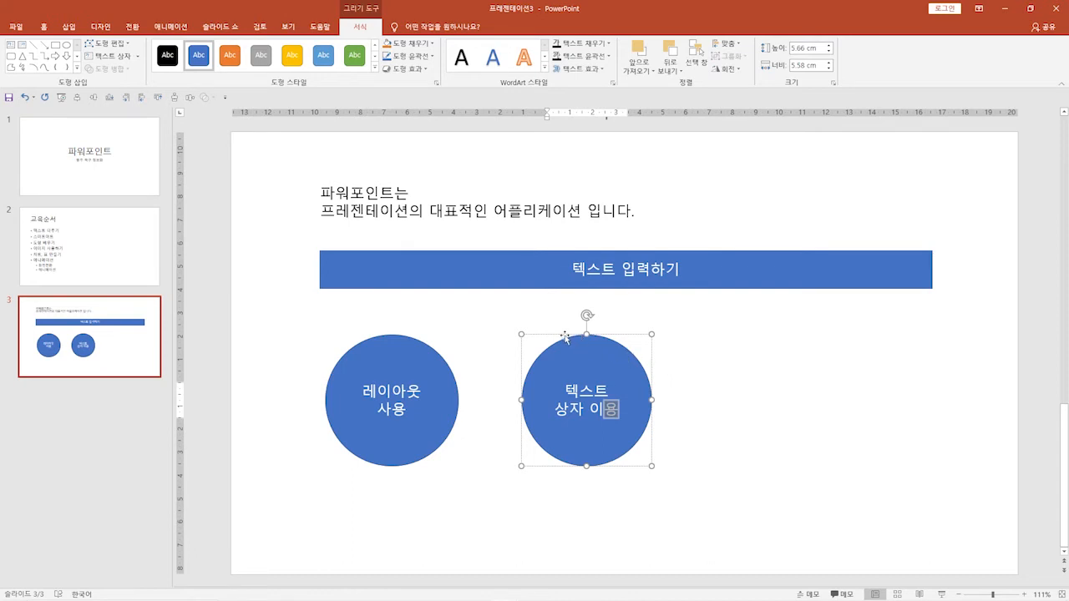
{"action": "left_click", "coordinate": [563, 334]}
{"action": "left_click_drag", "start_coordinate": [563, 335], "coordinate": [551, 361]}
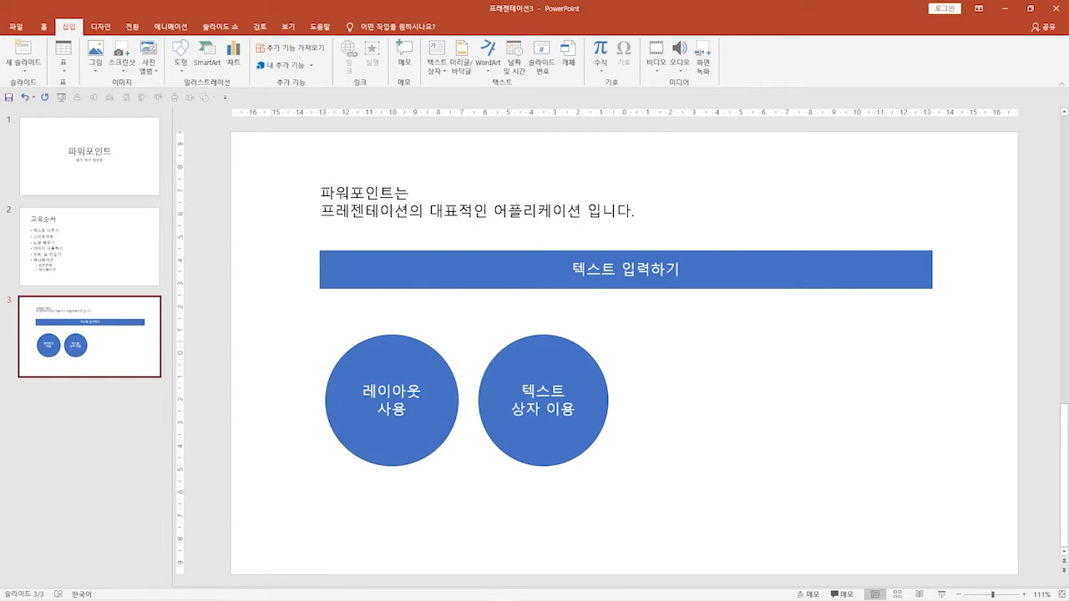
Add a new slide after slide 3 and select it.
{"action": "mouse_move", "coordinate": [11, 111]}
{"action": "left_mouse_down"}
{"action": "mouse_move", "coordinate": [127, 389]}
{"action": "mouse_move", "coordinate": [181, 560]}
{"action": "left_mouse_up"}
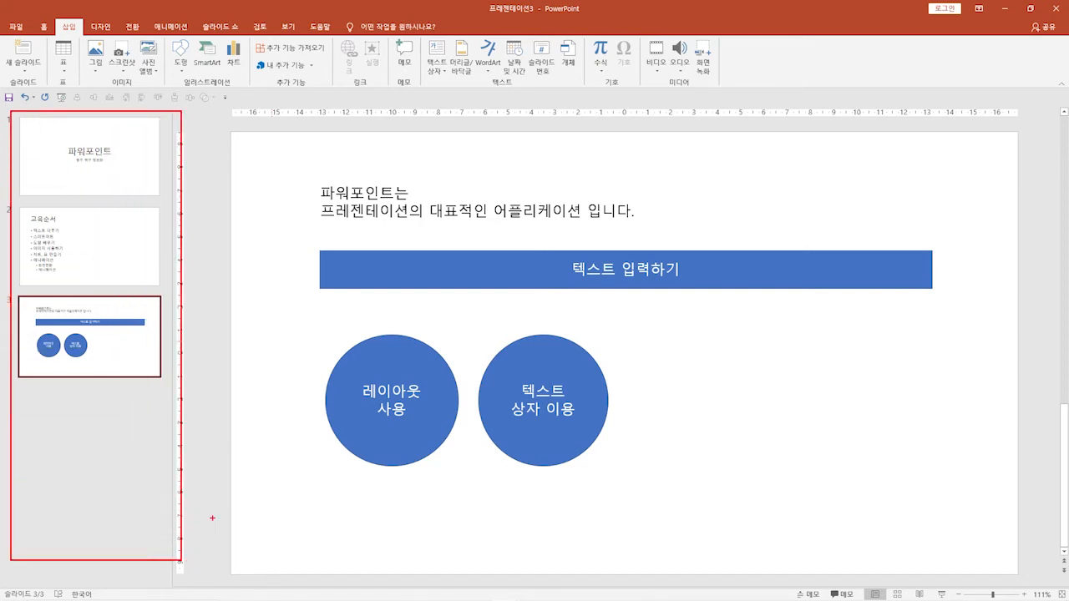
{"action": "key", "text": "Escape"}
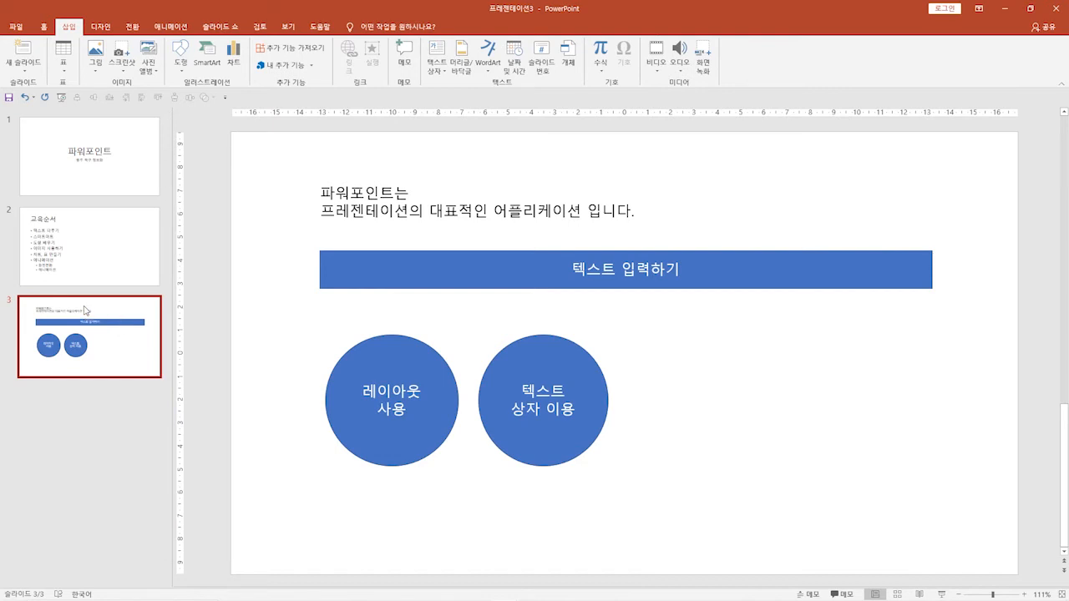
{"action": "key", "text": "Return"}
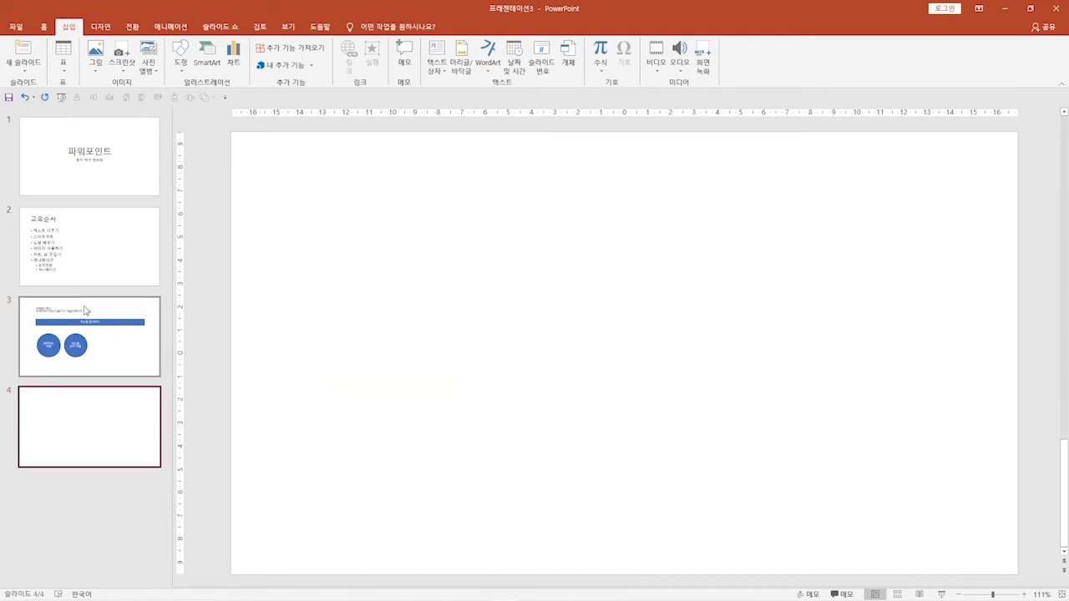
{"action": "left_click", "coordinate": [113, 368]}
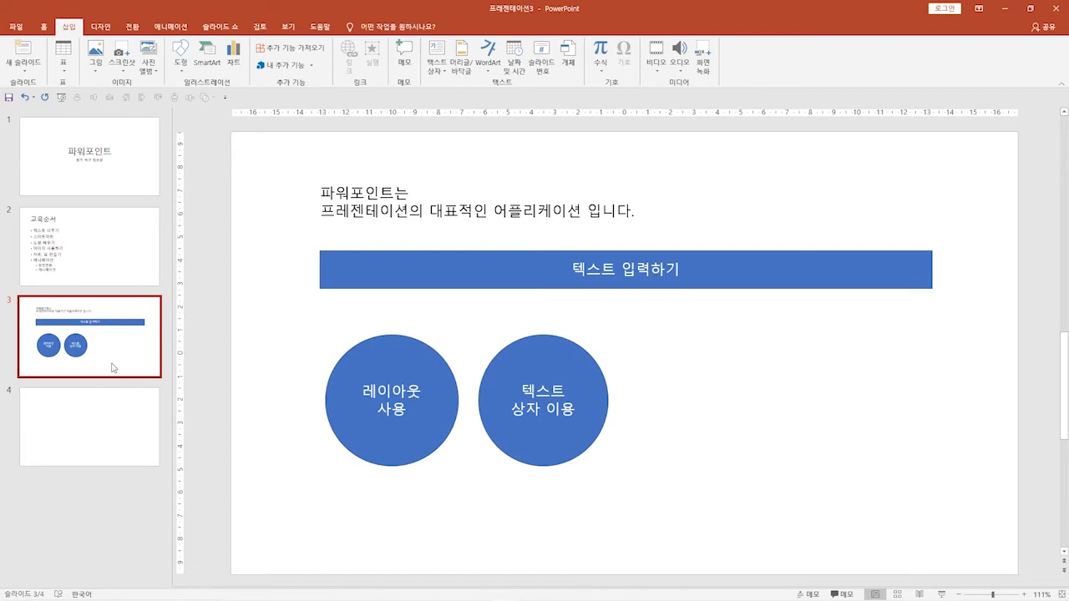
{"action": "left_click", "coordinate": [114, 396]}
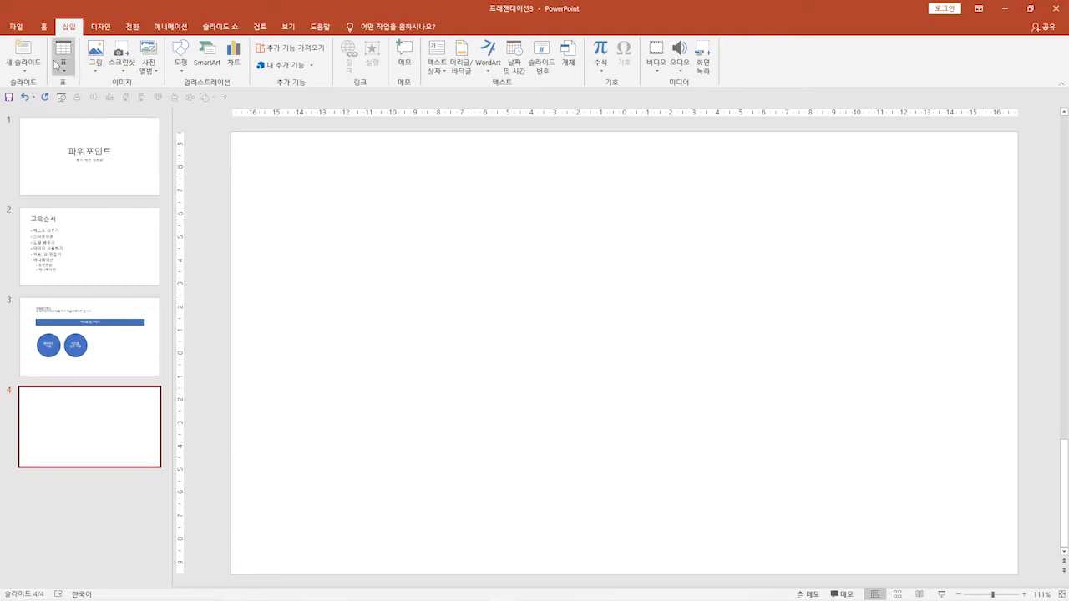
Apply the 빈 화면 (blank) layout to slide 4.
{"action": "left_click", "coordinate": [44, 28]}
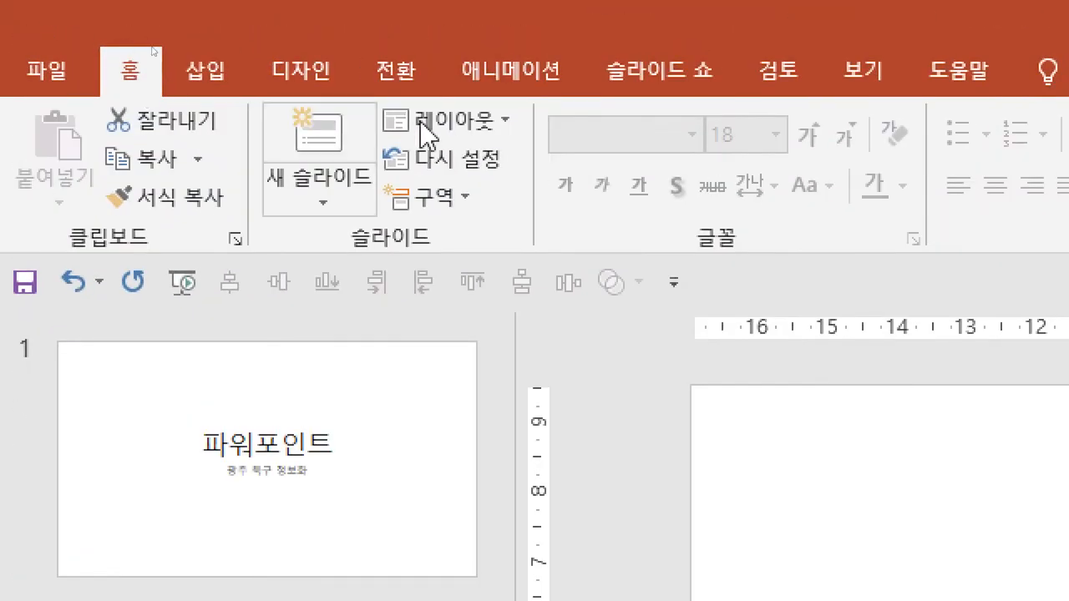
{"action": "left_click", "coordinate": [162, 42]}
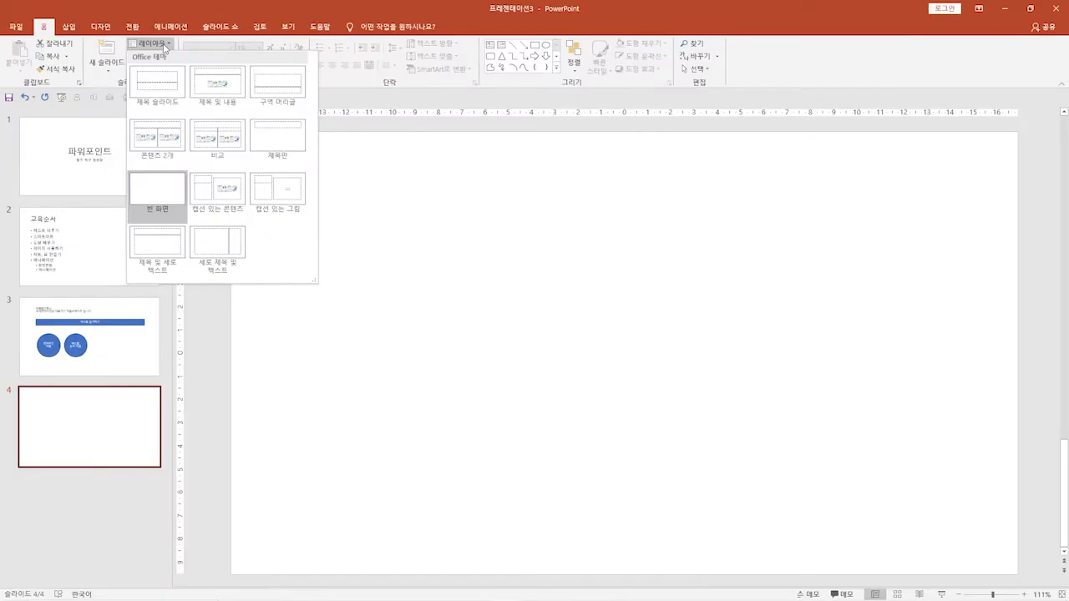
{"action": "left_click", "coordinate": [162, 197]}
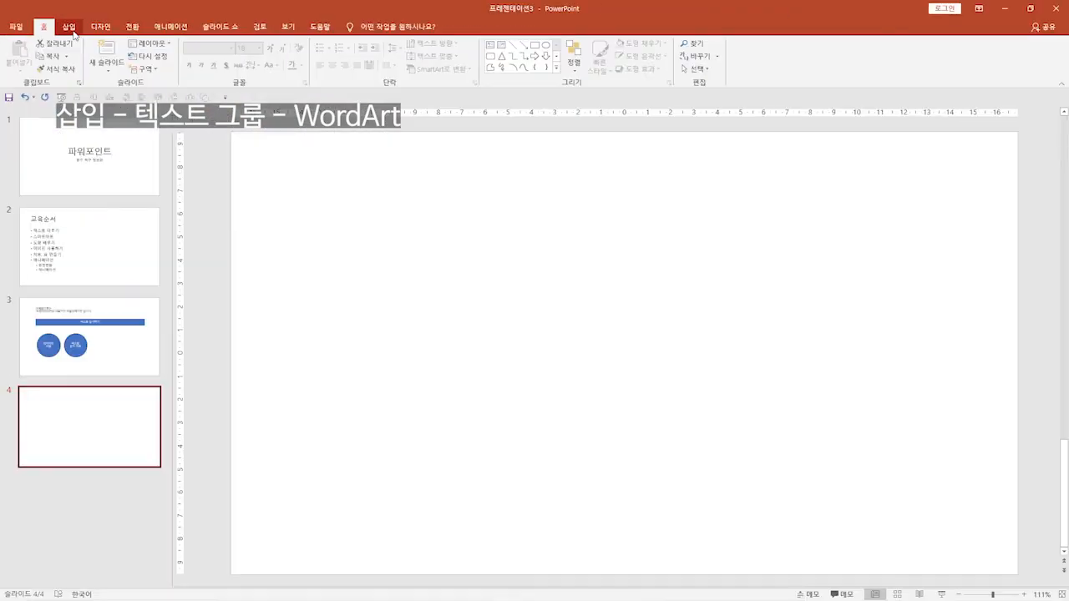
Insert WordArt on the blank slide 4 in the white fill, orange outline style with a hard shadow.
{"action": "left_click", "coordinate": [69, 27]}
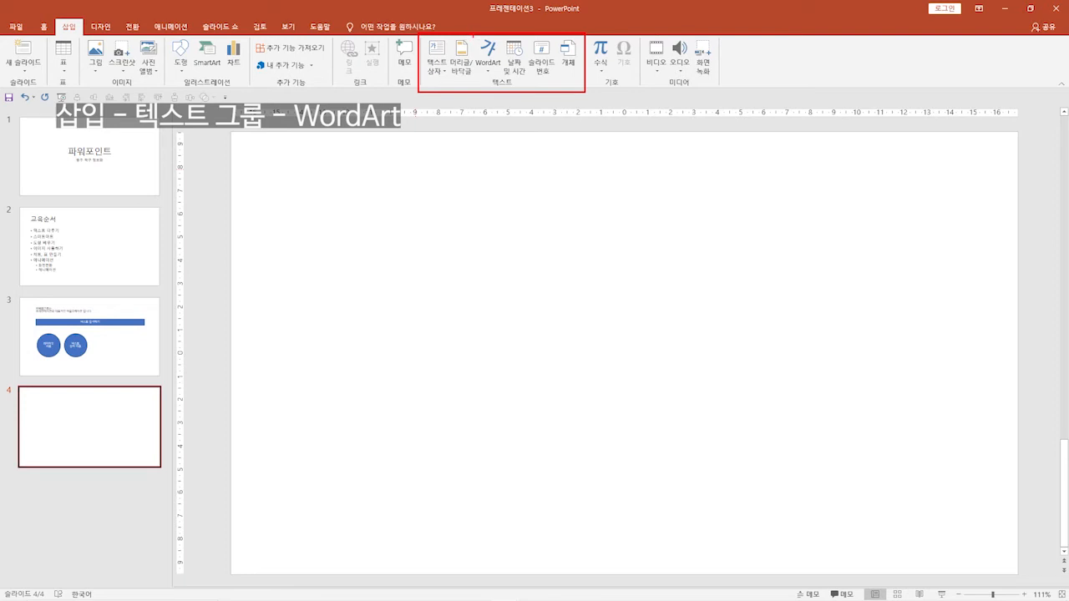
{"action": "left_click_drag", "start_coordinate": [474, 37], "coordinate": [503, 87]}
{"action": "key", "text": "Escape"}
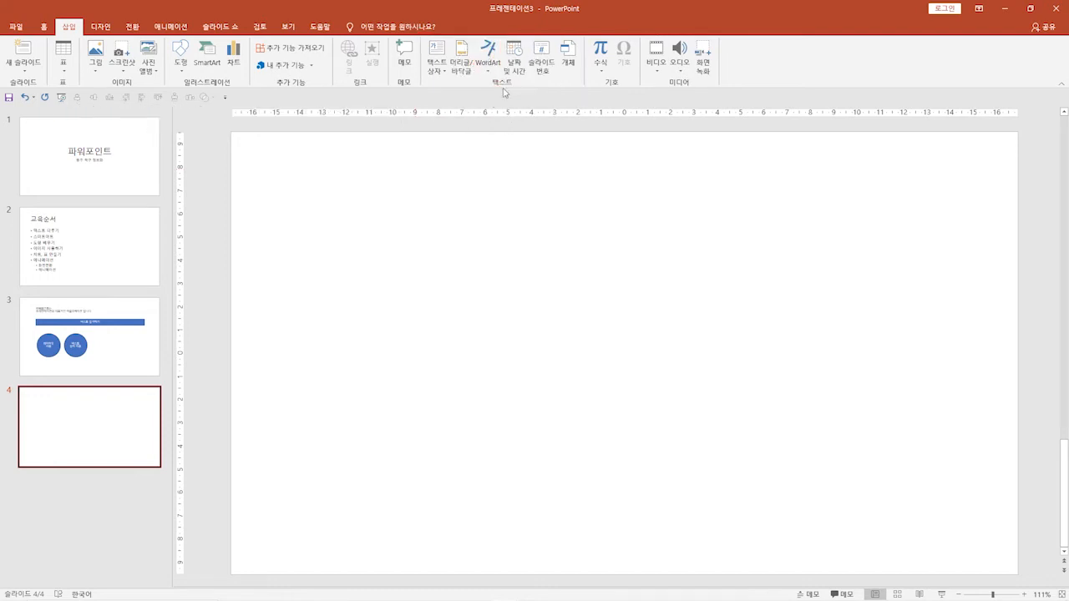
{"action": "left_click", "coordinate": [492, 70]}
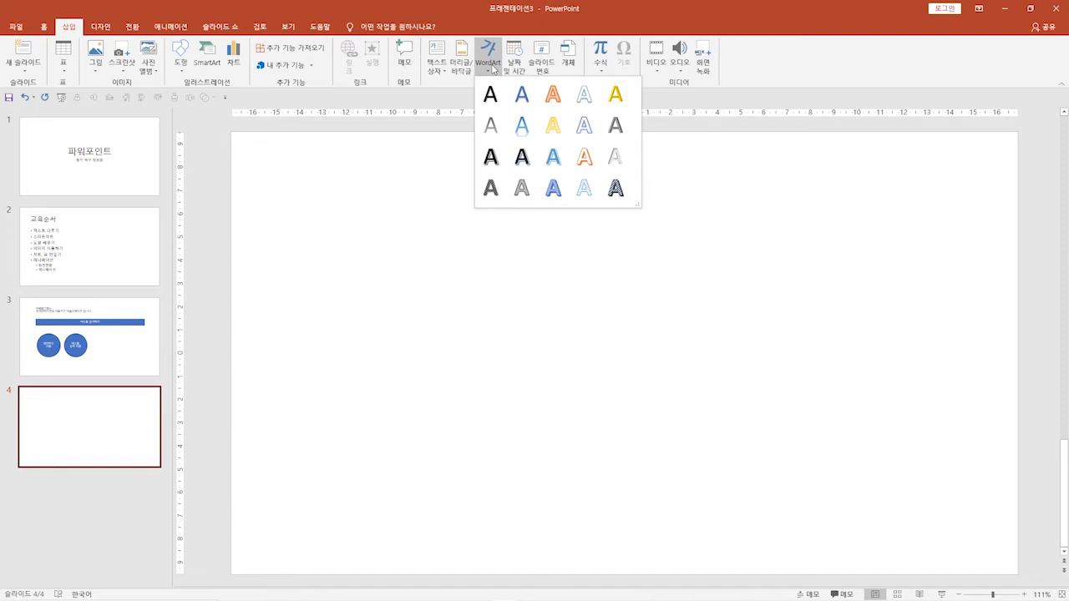
{"action": "left_click", "coordinate": [584, 158]}
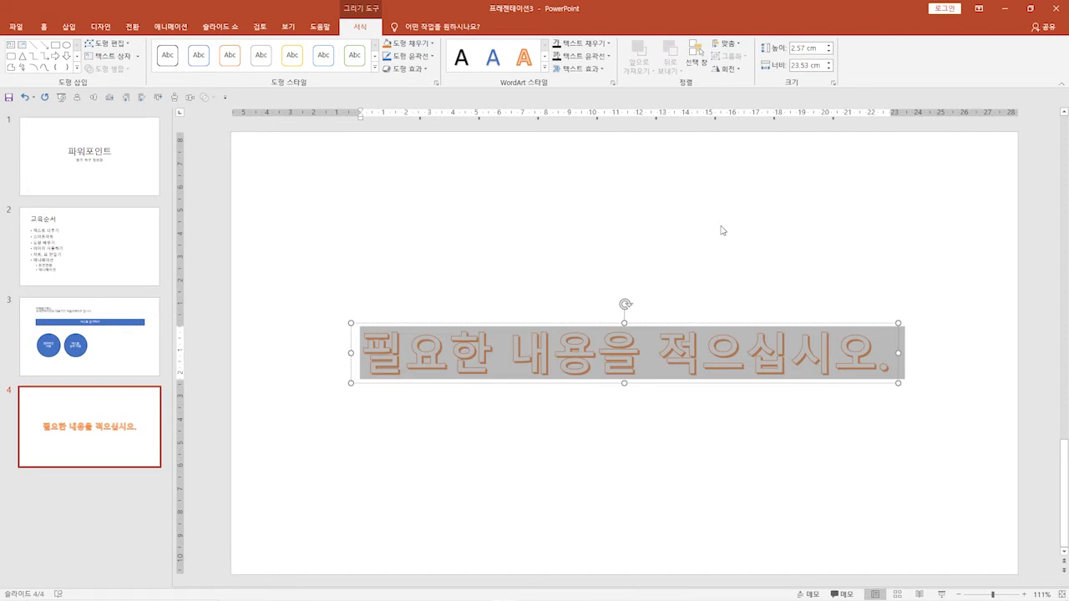
Replace the orange WordArt's placeholder text with PT에서 시각적 요소가 중요합니다.
{"action": "key", "text": "Delete"}
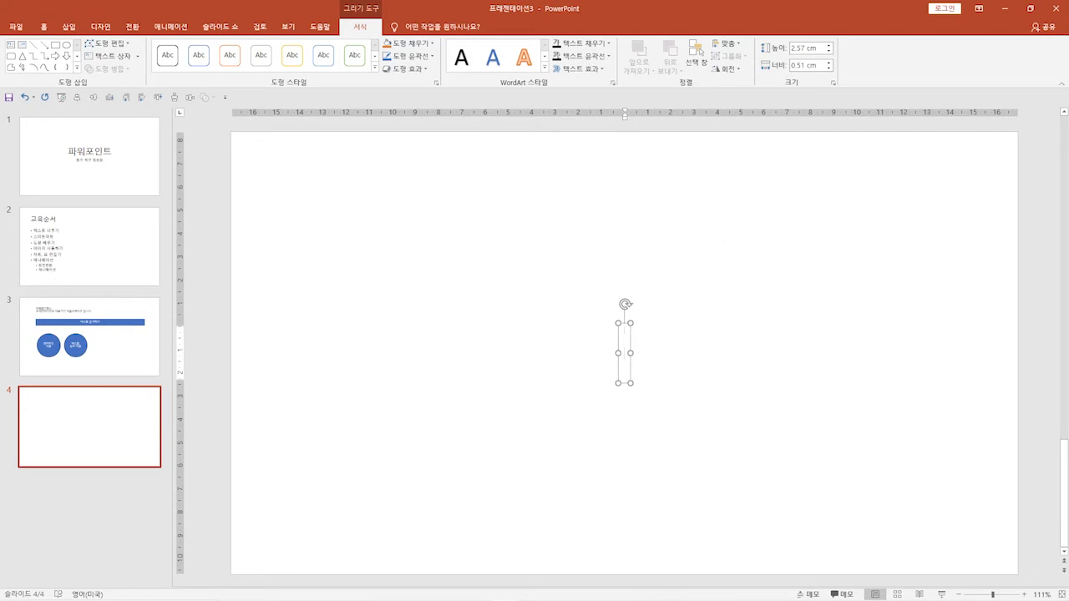
{"action": "type", "text": "PT"}
{"action": "key", "text": "Hangul"}
{"action": "type", "text": "ㅇ"}
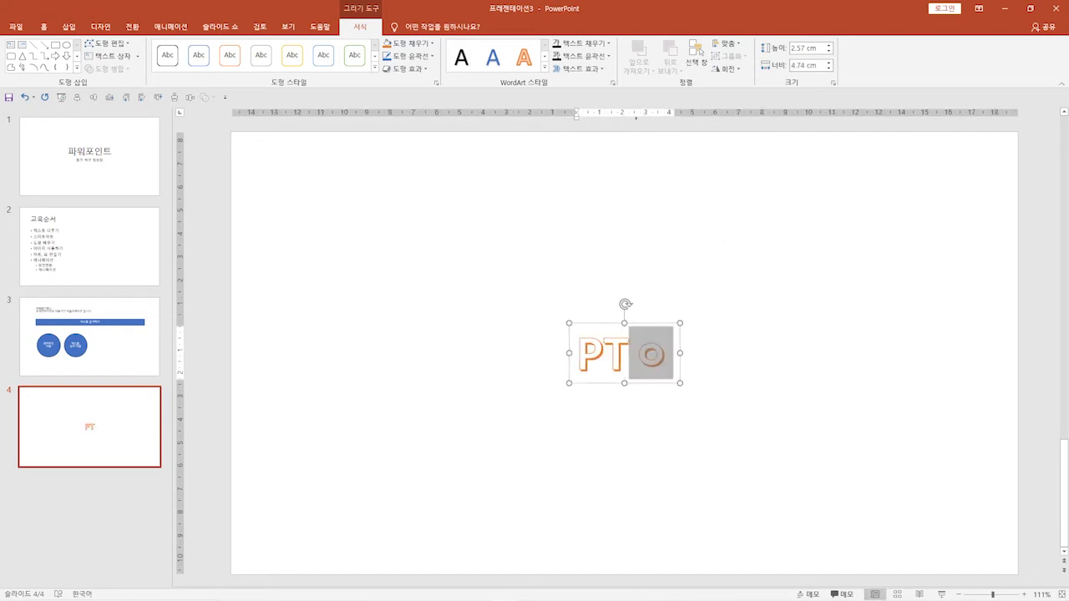
{"action": "type", "text": "ㅔ서"}
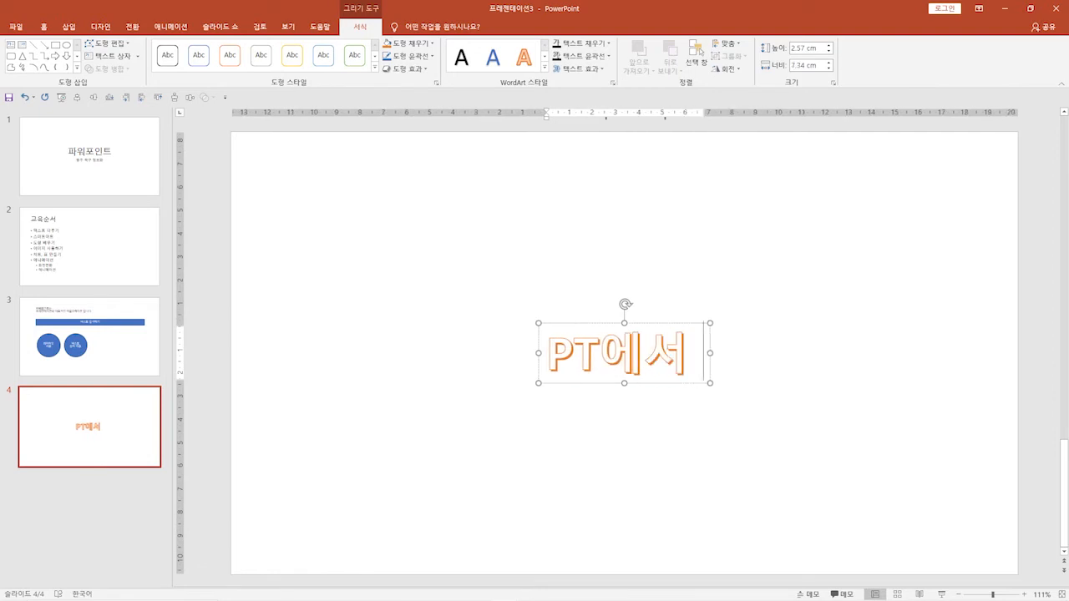
{"action": "type", "text": " 시각적"}
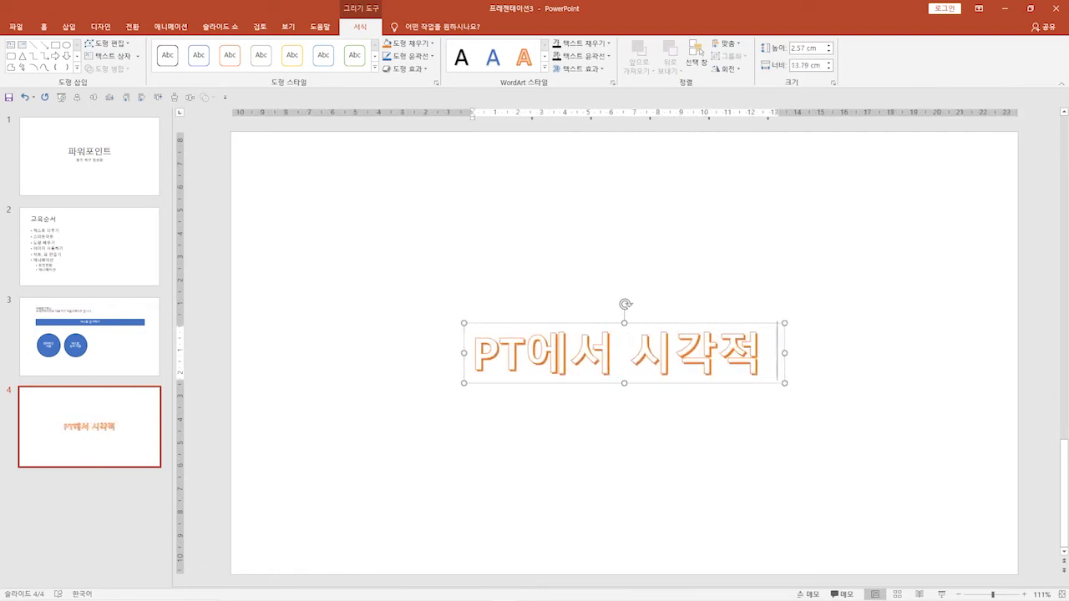
{"action": "type", "text": " 요소가 중ㅇ"}
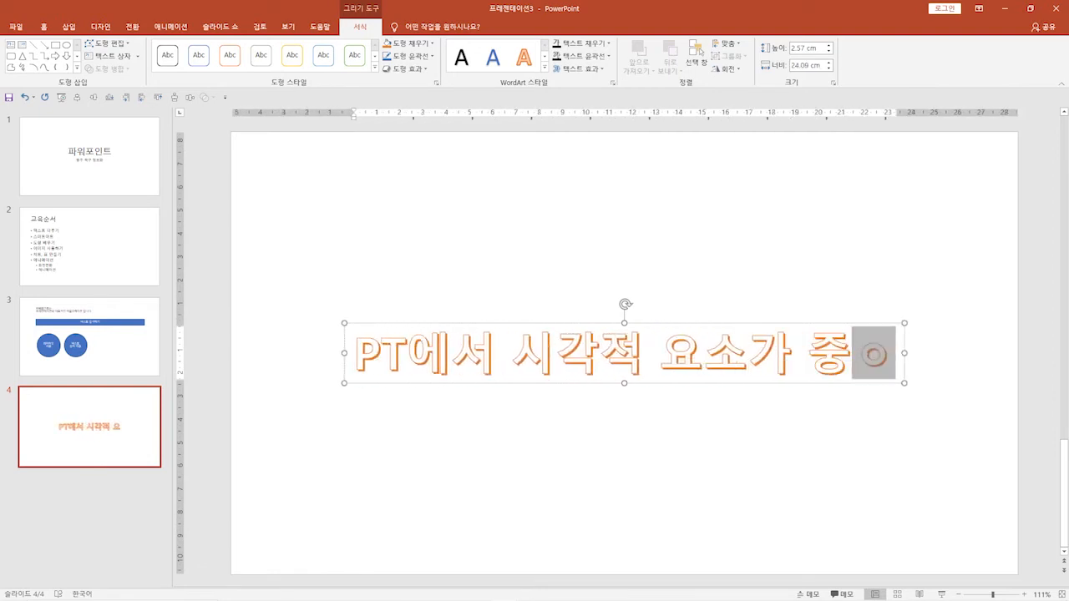
{"action": "type", "text": "ㅛ하ㅂ"}
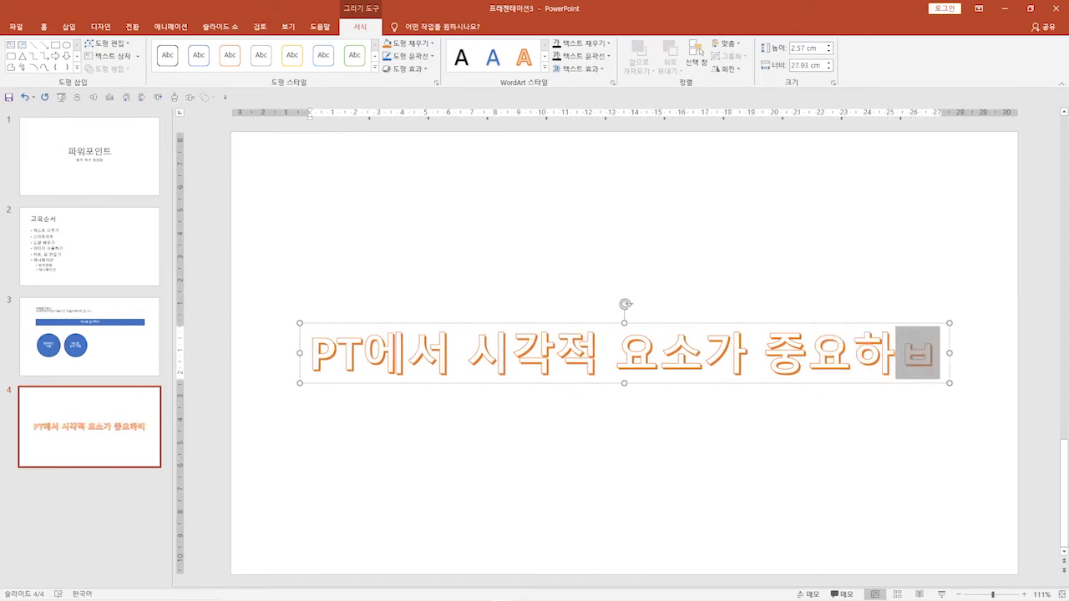
{"action": "key", "text": "BackSpace"}
{"action": "key", "text": "BackSpace"}
{"action": "type", "text": "합"}
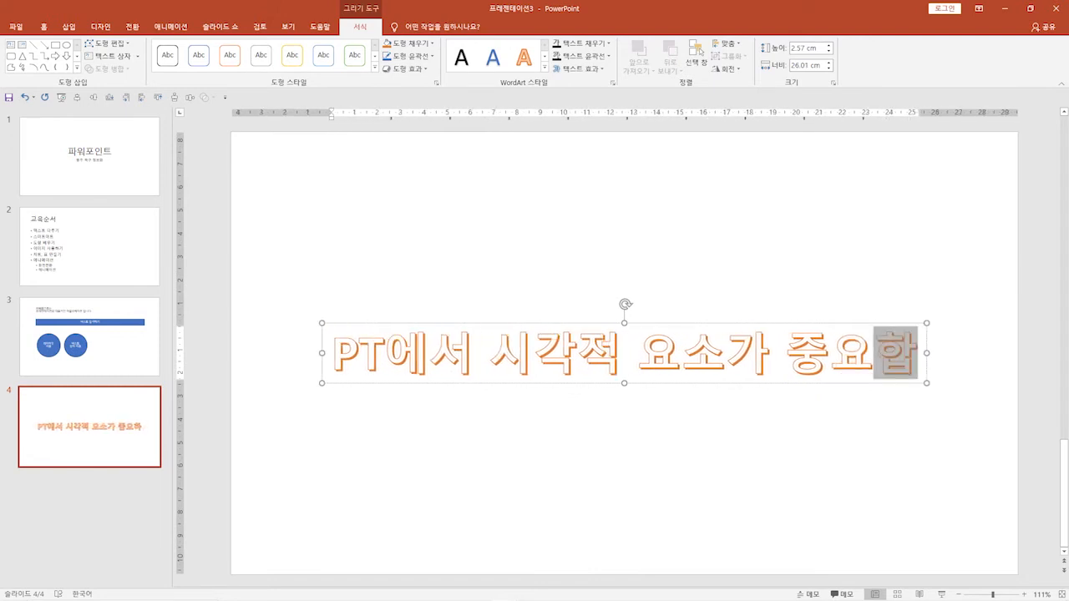
{"action": "type", "text": "니다"}
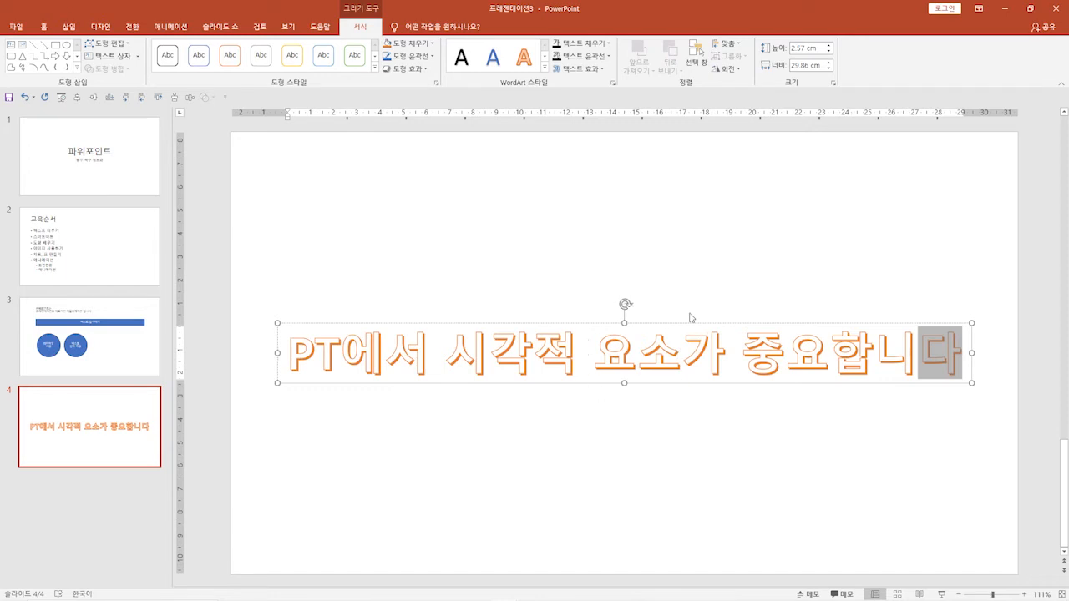
{"action": "left_click", "coordinate": [720, 201]}
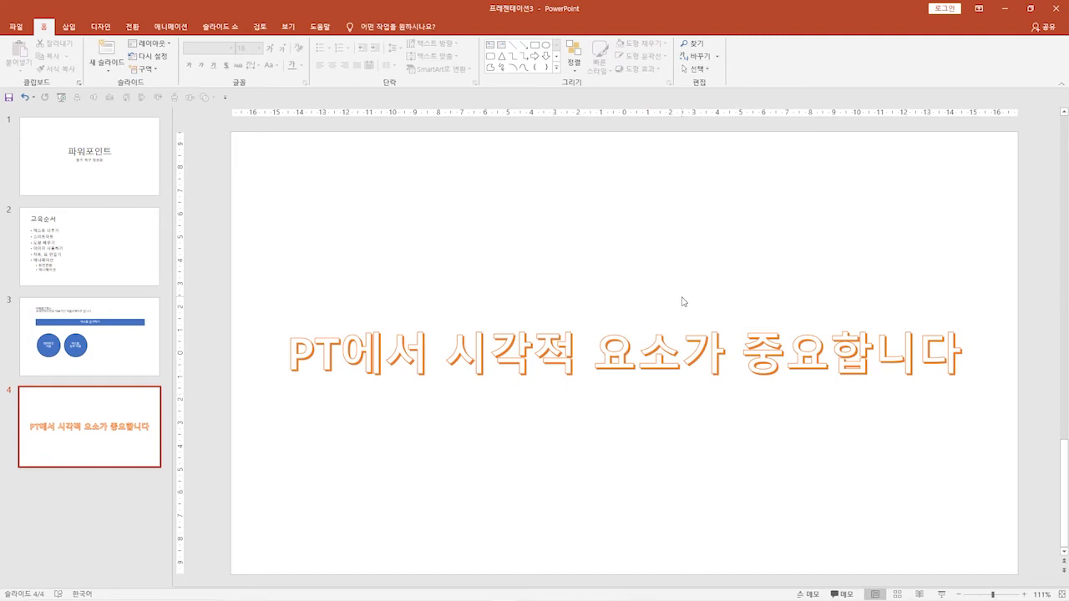
Move the orange WordArt straight up into the upper part of slide 4.
{"action": "left_click", "coordinate": [592, 358]}
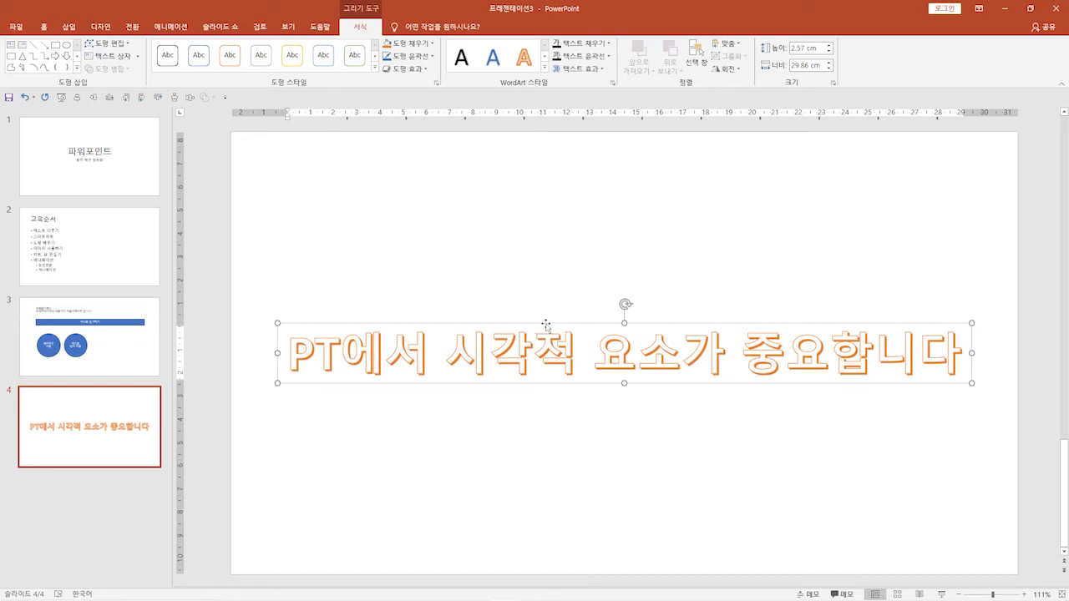
{"action": "left_click_drag", "start_coordinate": [545, 324], "coordinate": [546, 235]}
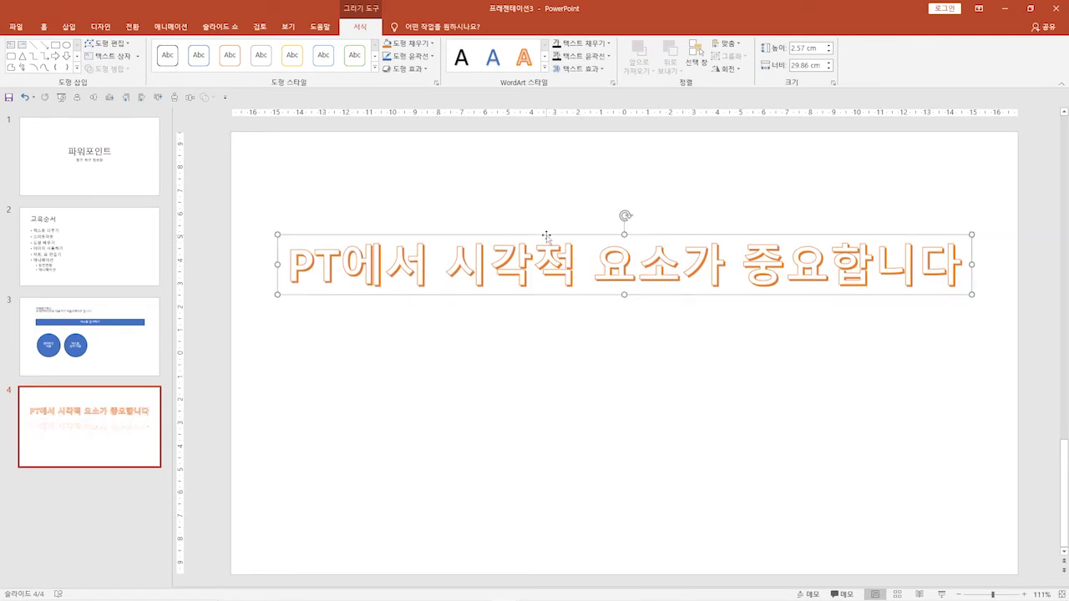
{"action": "left_click", "coordinate": [597, 357]}
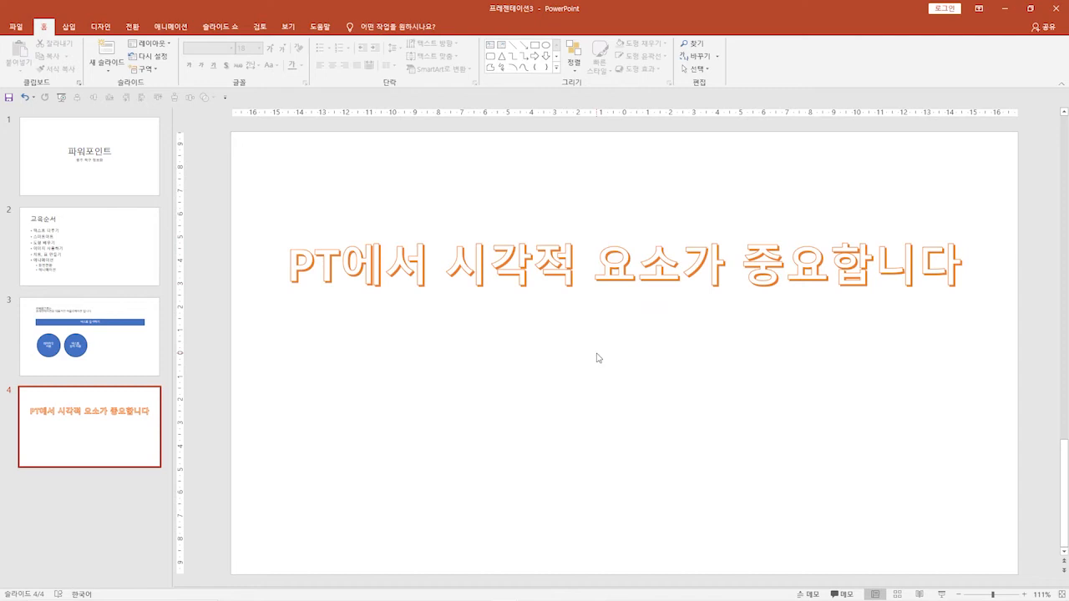
Insert a second WordArt in the blue shadowed style below the first and replace its placeholder text with 감사합니다.
{"action": "left_click", "coordinate": [81, 30]}
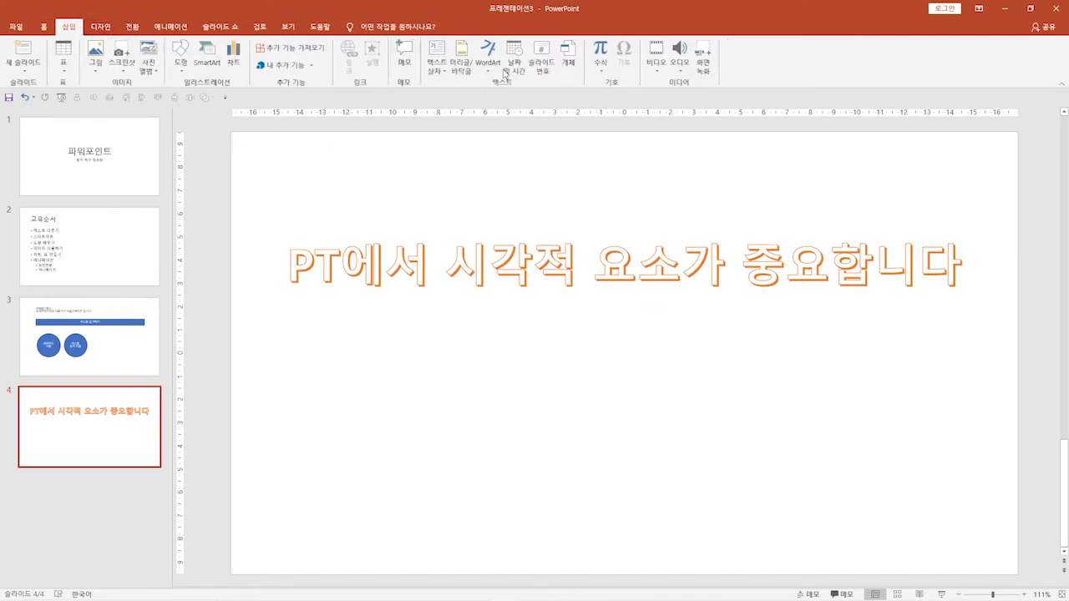
{"action": "left_click", "coordinate": [498, 73]}
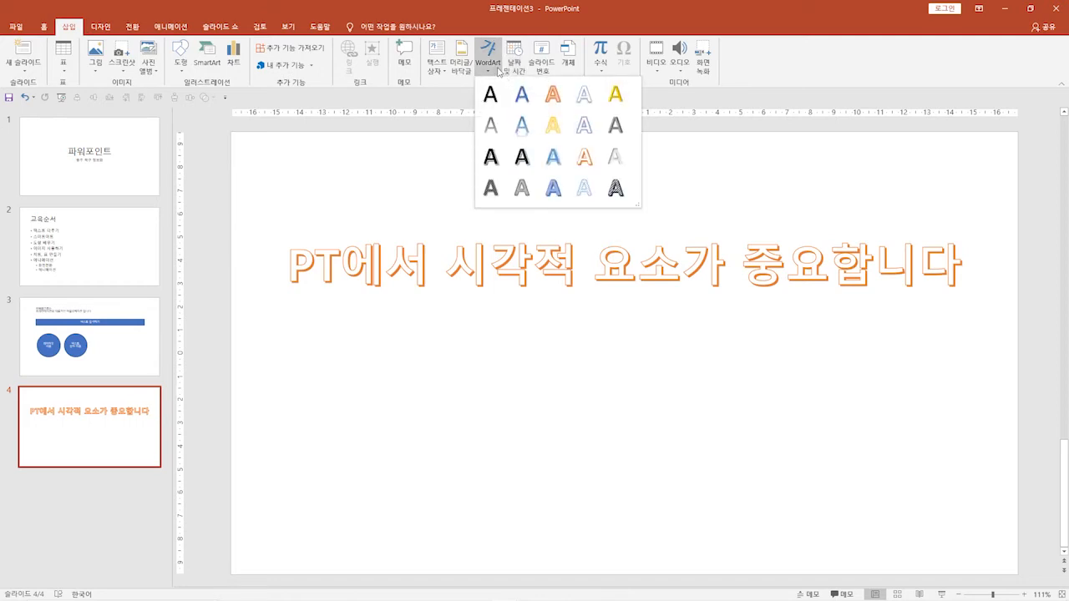
{"action": "left_click", "coordinate": [551, 157]}
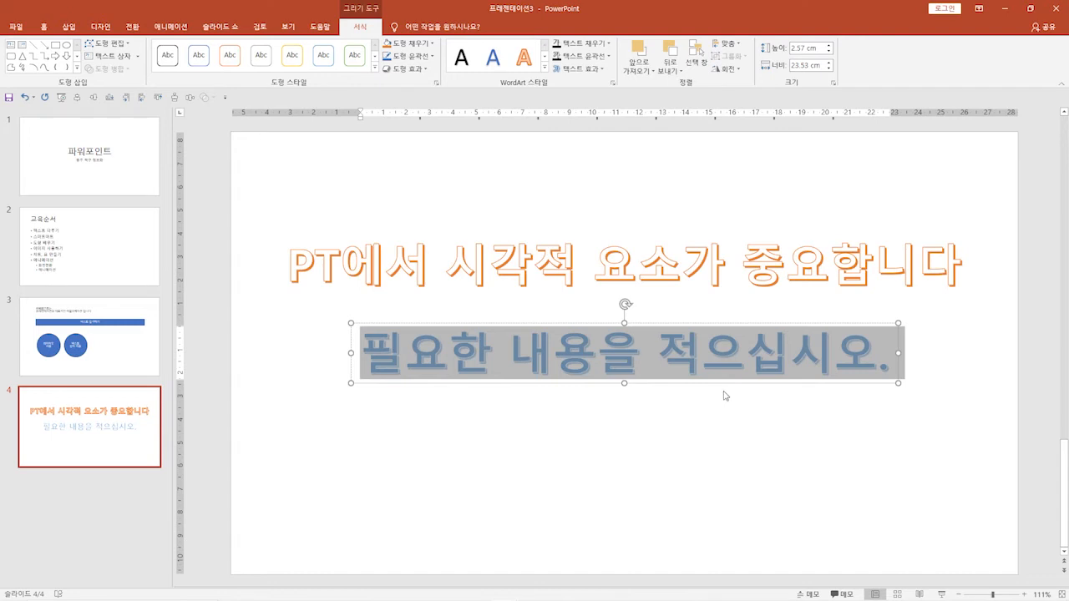
{"action": "key", "text": "Delete"}
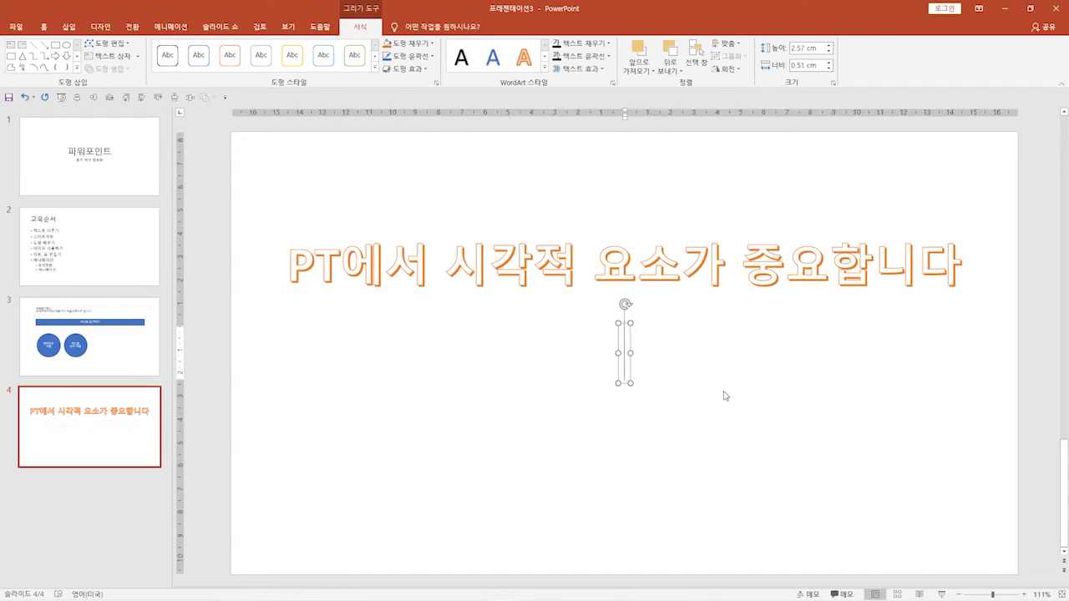
{"action": "type", "text": "감"}
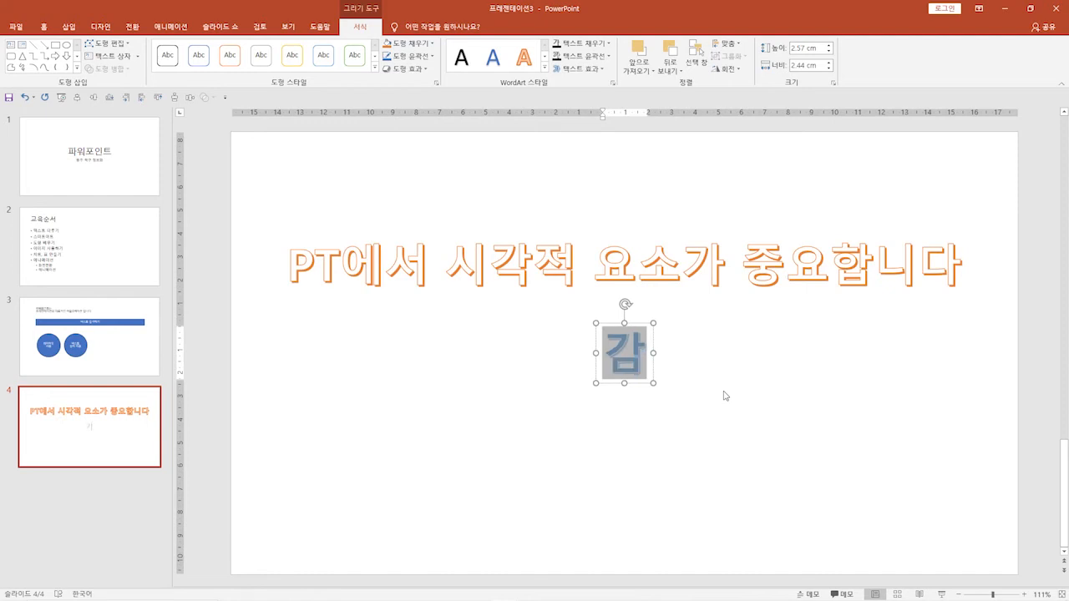
{"action": "type", "text": "사하ㅂ니다"}
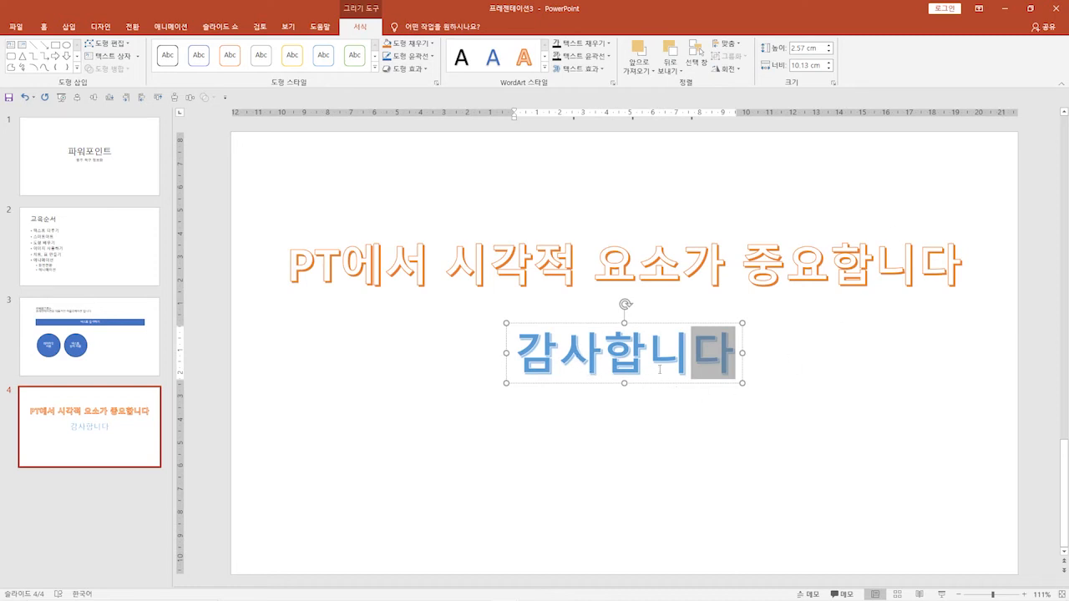
{"action": "left_click", "coordinate": [790, 353]}
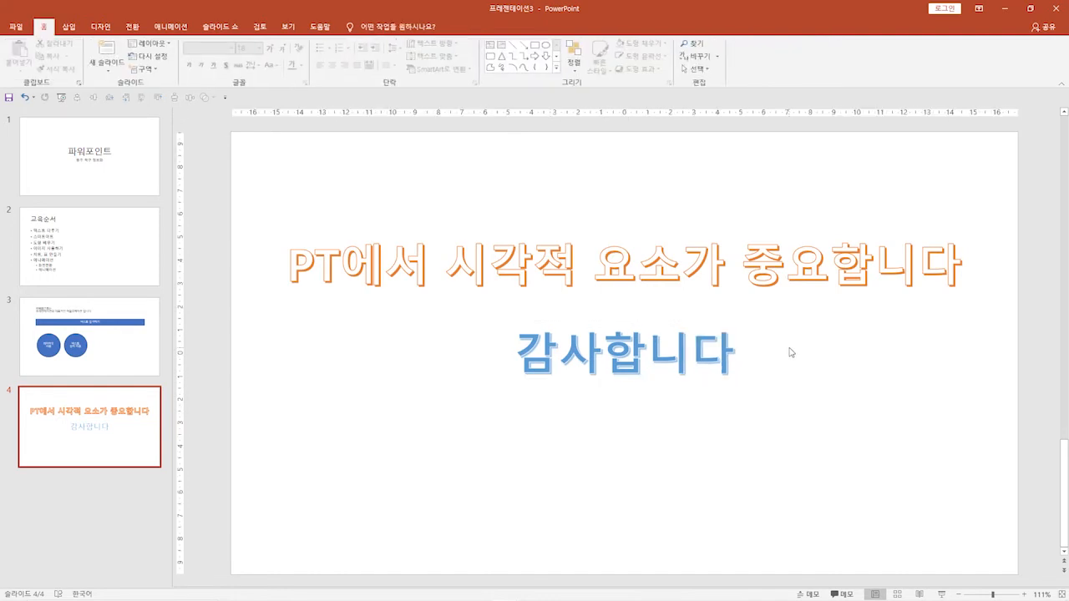
Review the list on slide 2, the text box and shapes on slide 3 and the WordArt on slide 4, and return to slide 1.
{"action": "left_click", "coordinate": [93, 272]}
{"action": "left_click", "coordinate": [399, 288]}
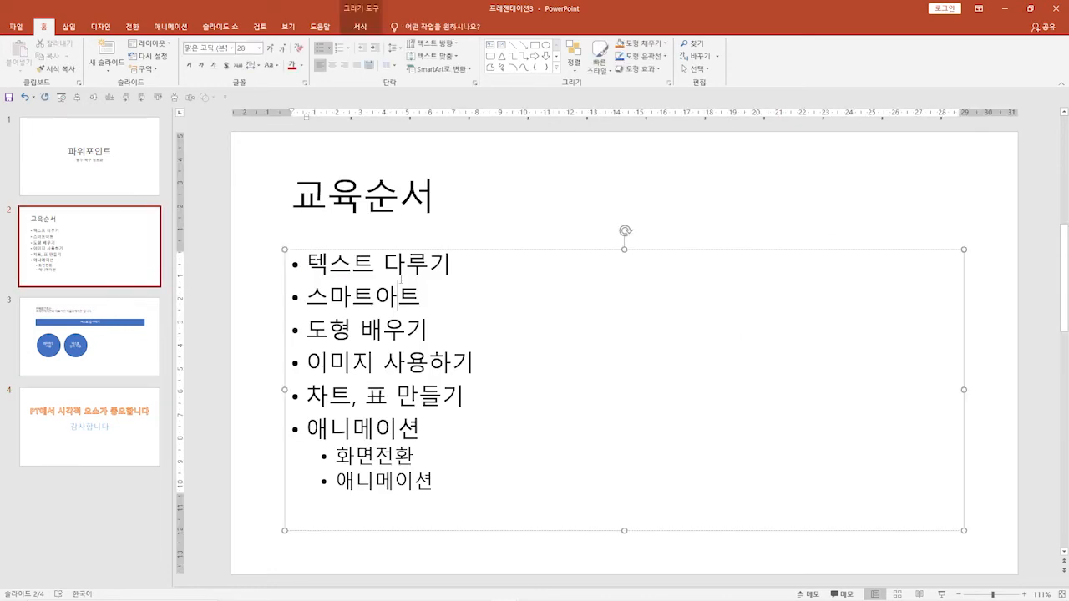
{"action": "key", "text": "Page_Down"}
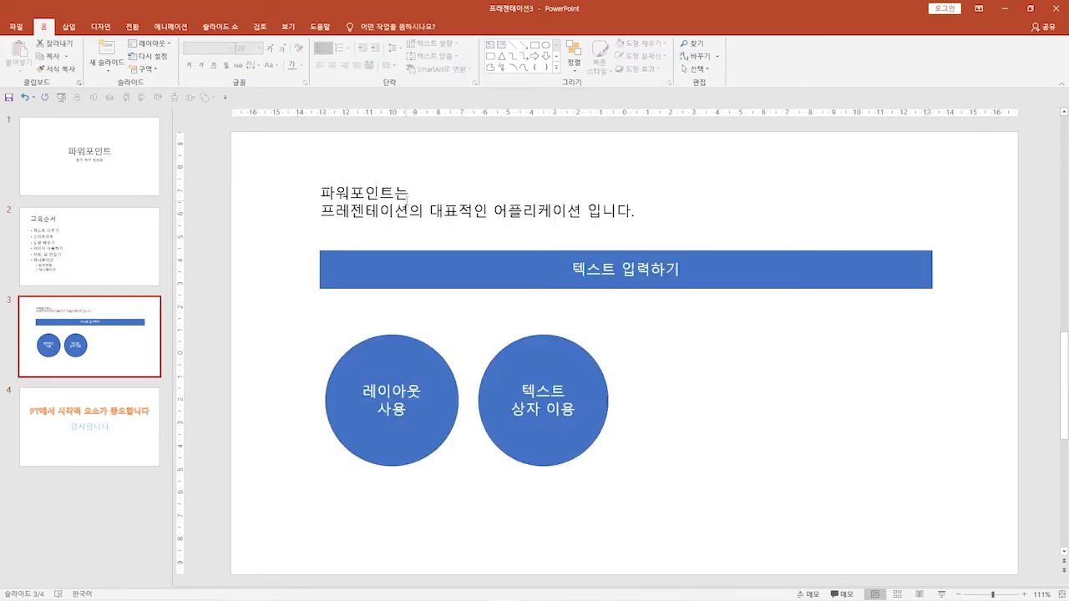
{"action": "left_click", "coordinate": [406, 193]}
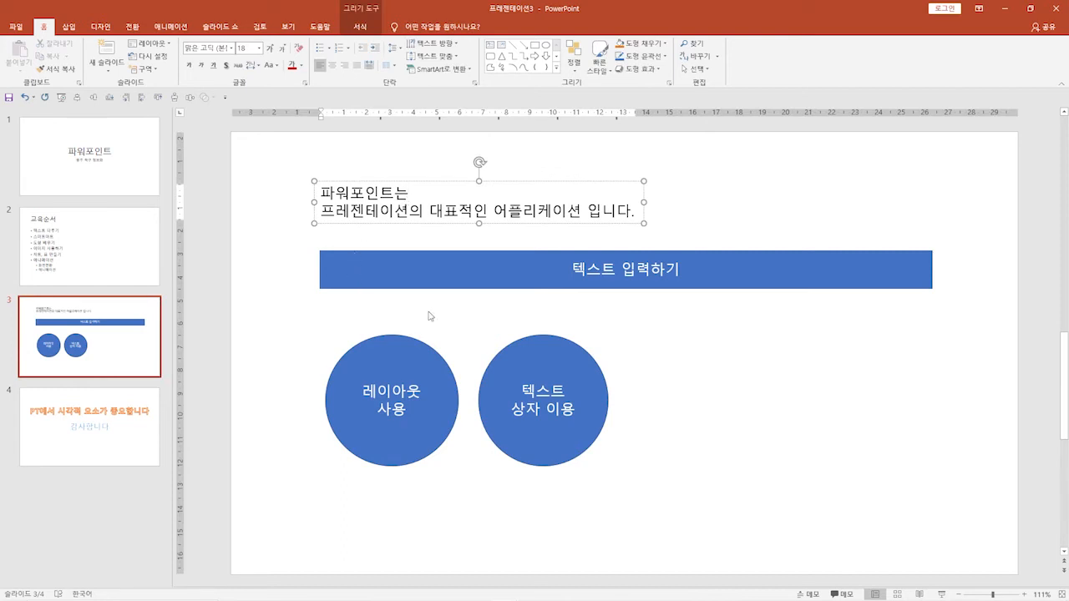
{"action": "left_click", "coordinate": [473, 277]}
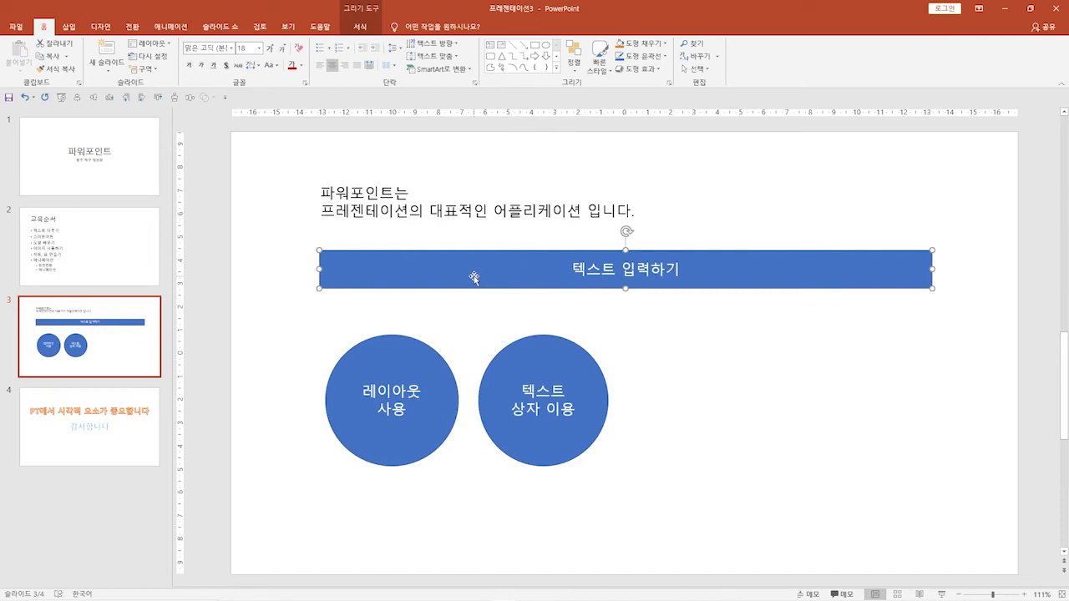
{"action": "left_click", "coordinate": [134, 426]}
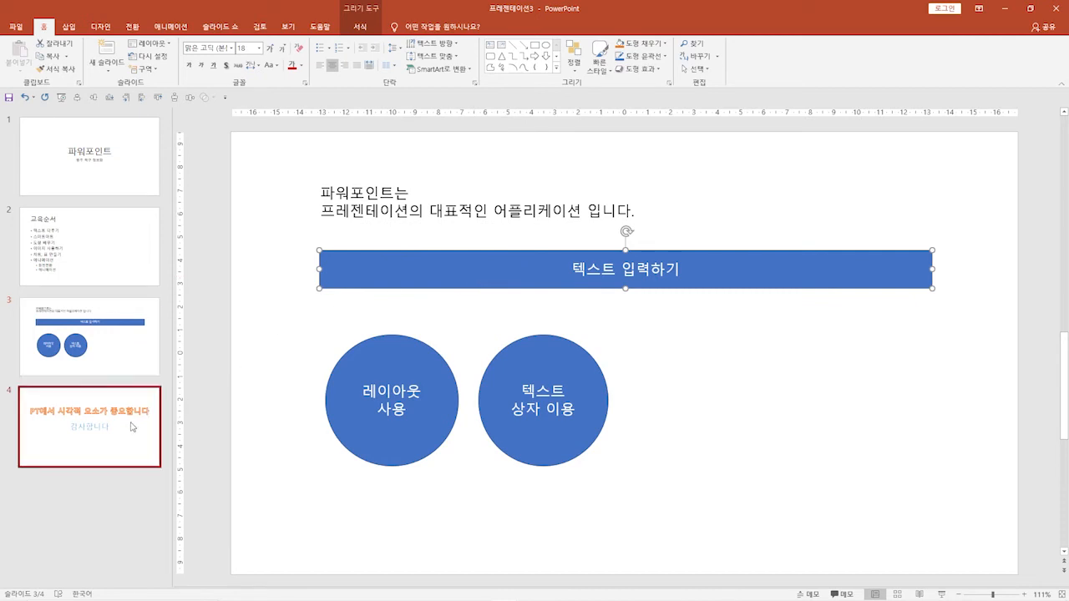
{"action": "left_click", "coordinate": [544, 271]}
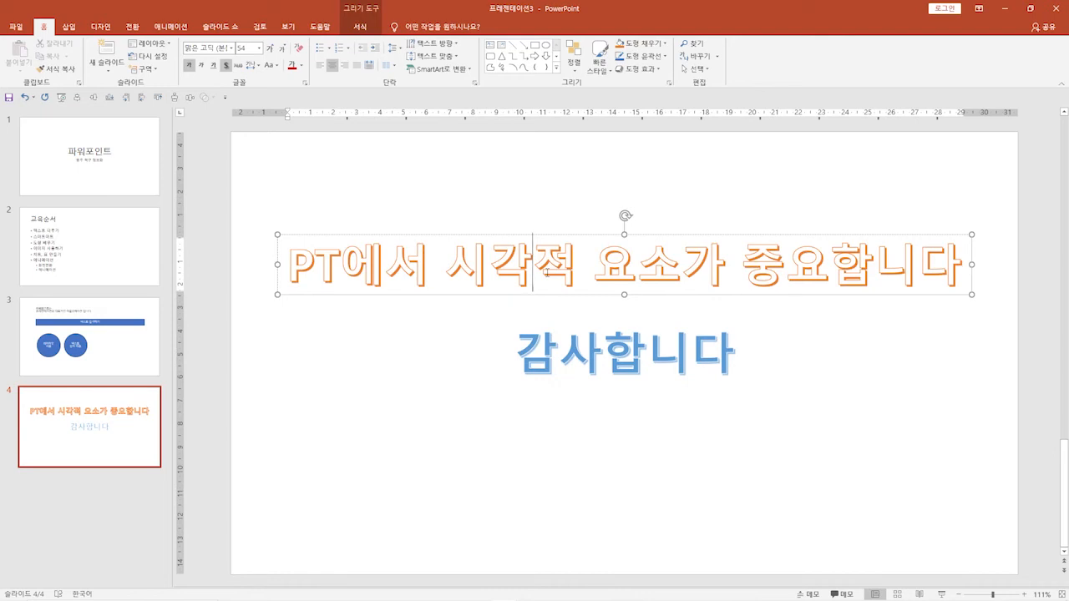
{"action": "left_click", "coordinate": [326, 341]}
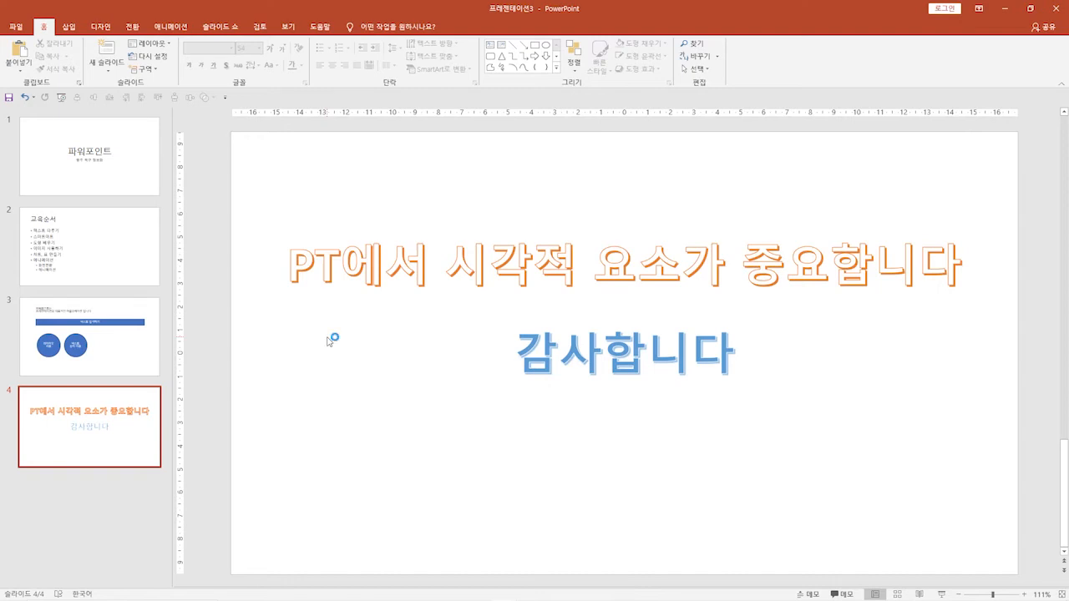
{"action": "left_click", "coordinate": [131, 185]}
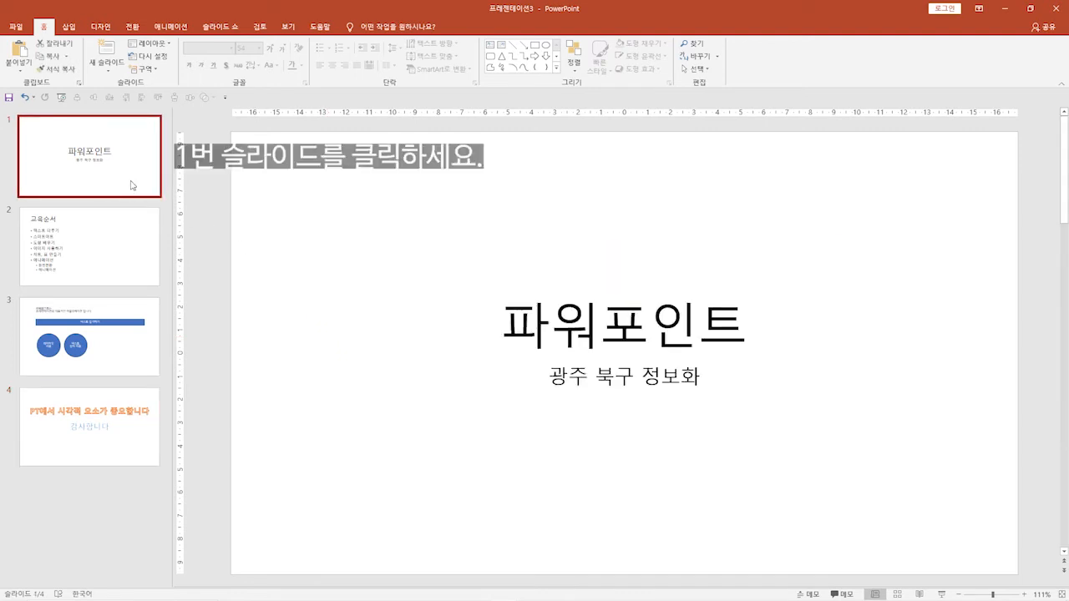
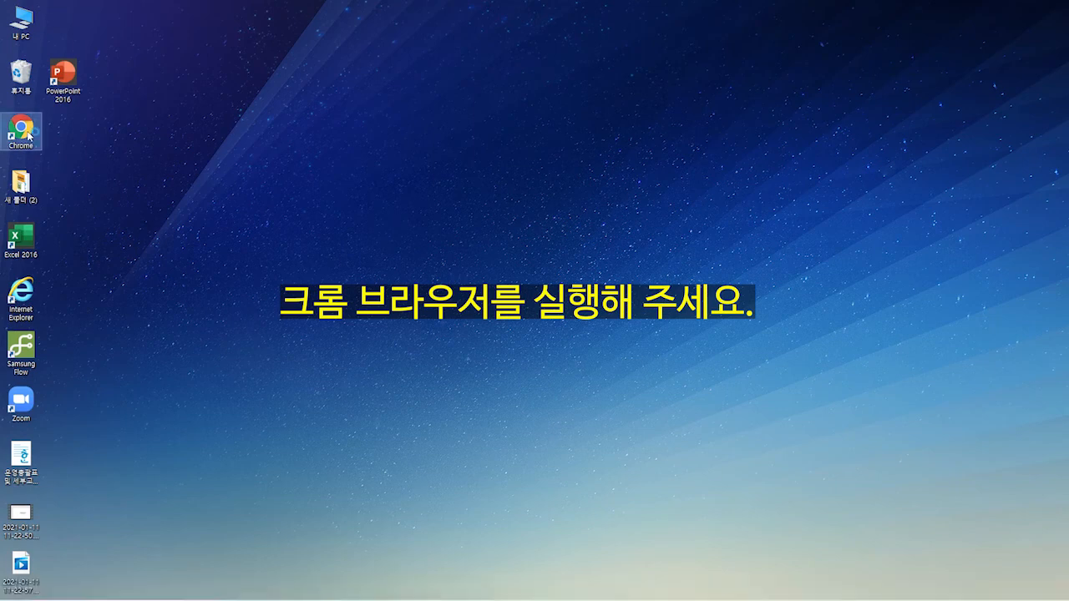
Switch to the Chrome browser and maximise its window with the Google search page showing.
{"action": "double_click", "coordinate": [25, 130]}
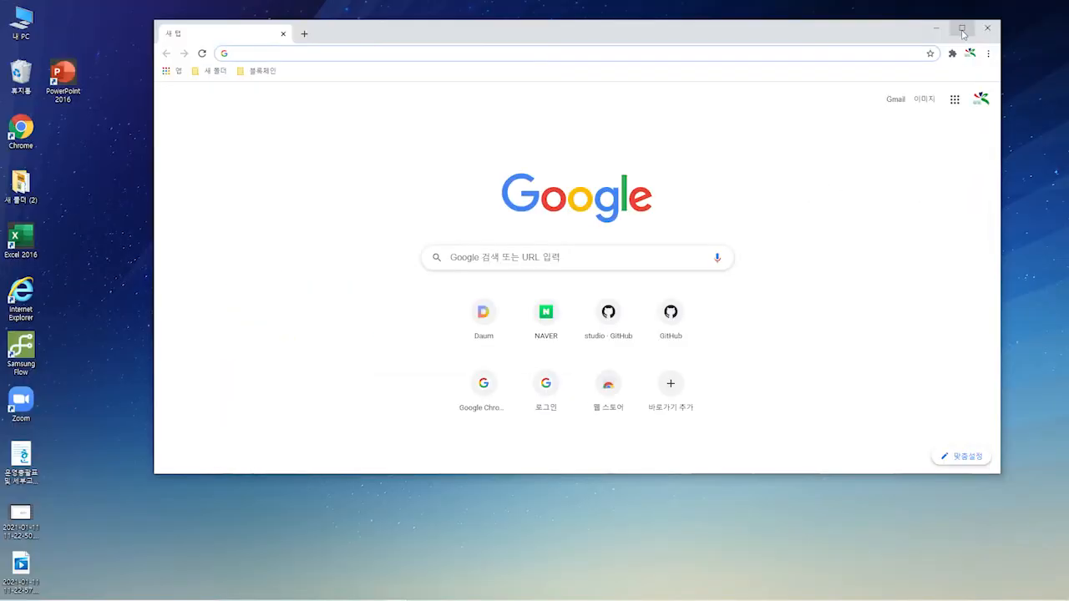
{"action": "left_click", "coordinate": [961, 31]}
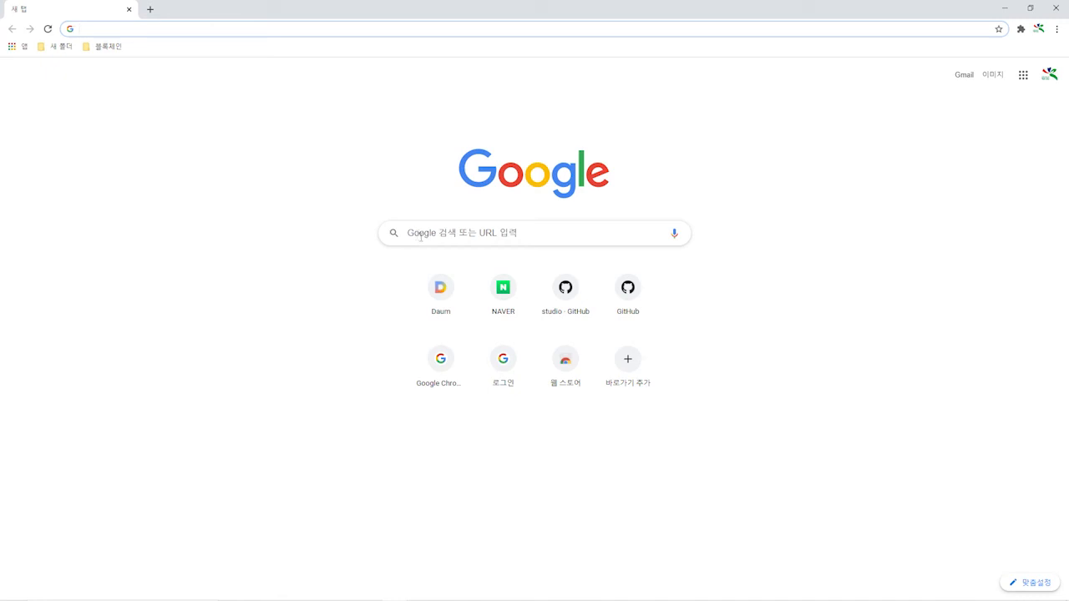
{"action": "key", "text": "ctrl+2"}
{"action": "mouse_move", "coordinate": [378, 218]}
{"action": "left_mouse_down"}
{"action": "mouse_move", "coordinate": [396, 233]}
{"action": "mouse_move", "coordinate": [523, 249]}
{"action": "mouse_move", "coordinate": [698, 249]}
{"action": "left_mouse_up"}
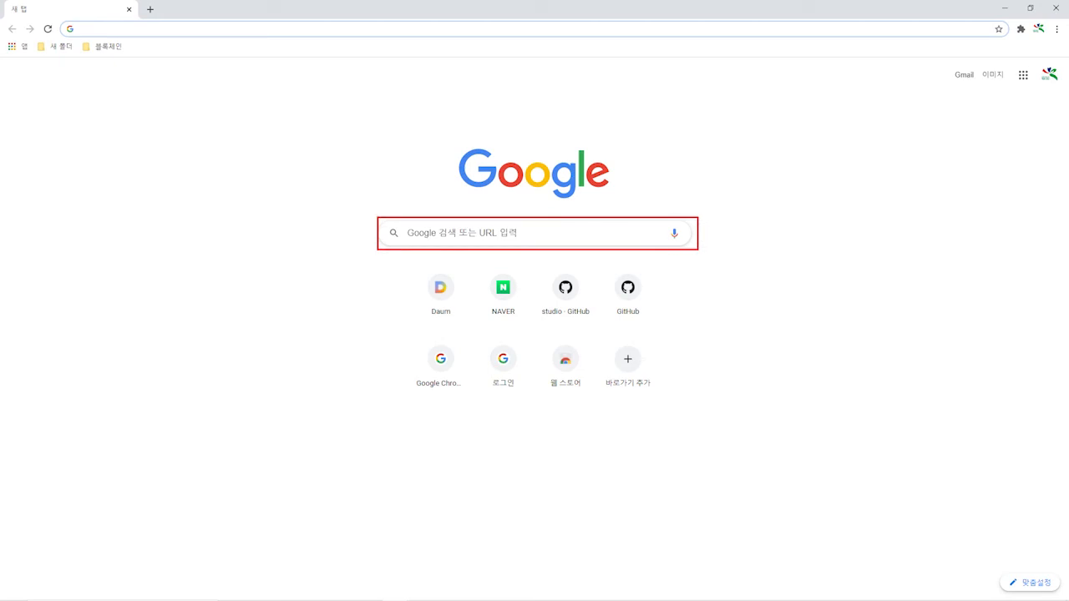
Search Google for 눈누.
{"action": "key", "text": "Escape"}
{"action": "left_click", "coordinate": [425, 236]}
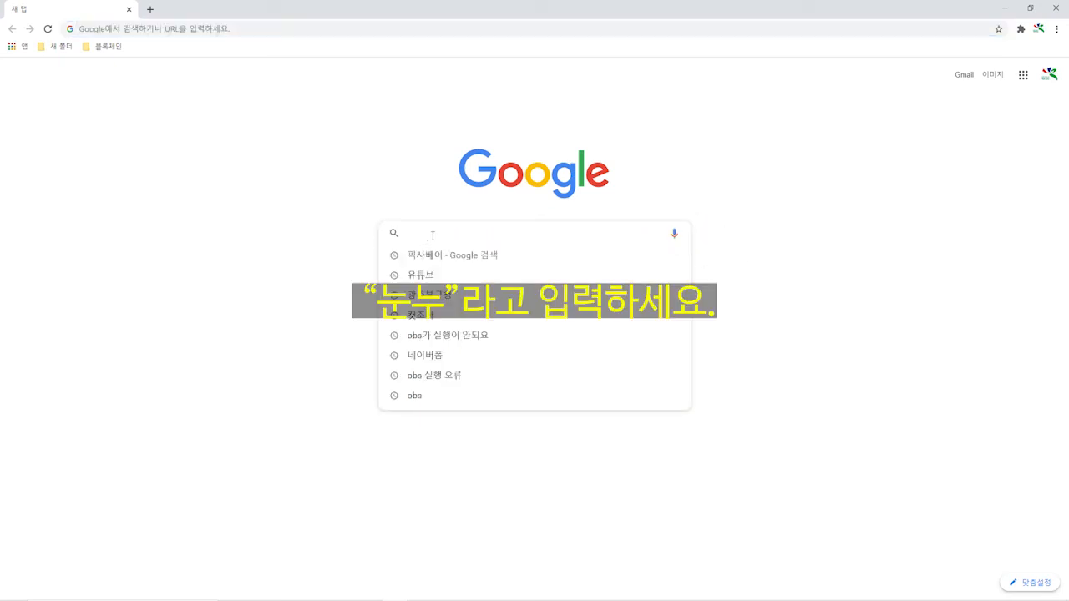
{"action": "type", "text": "s"}
{"action": "key", "text": "BackSpace"}
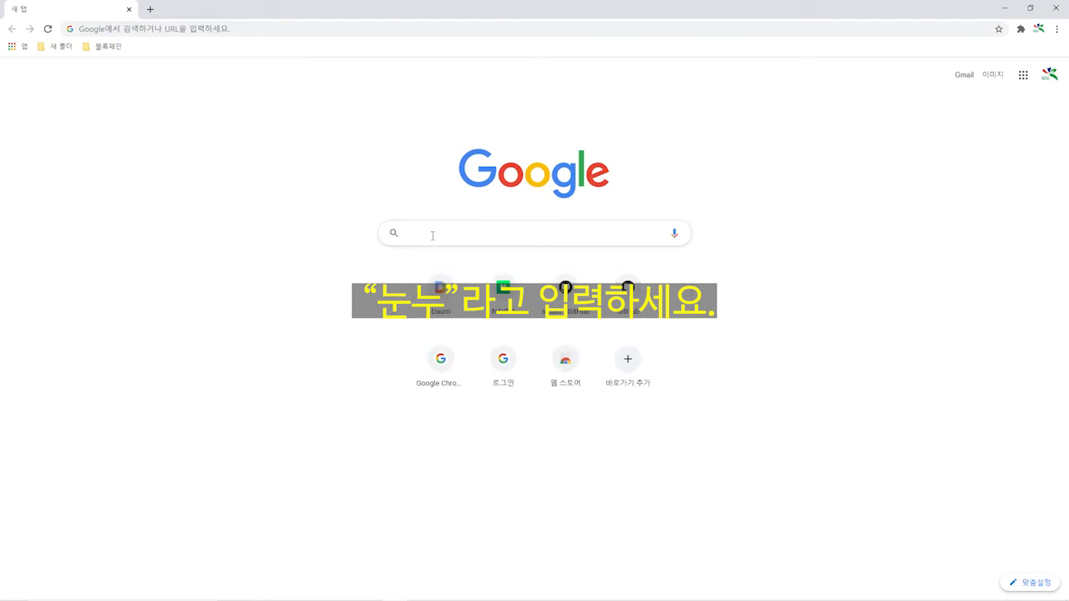
{"action": "type", "text": "눈누"}
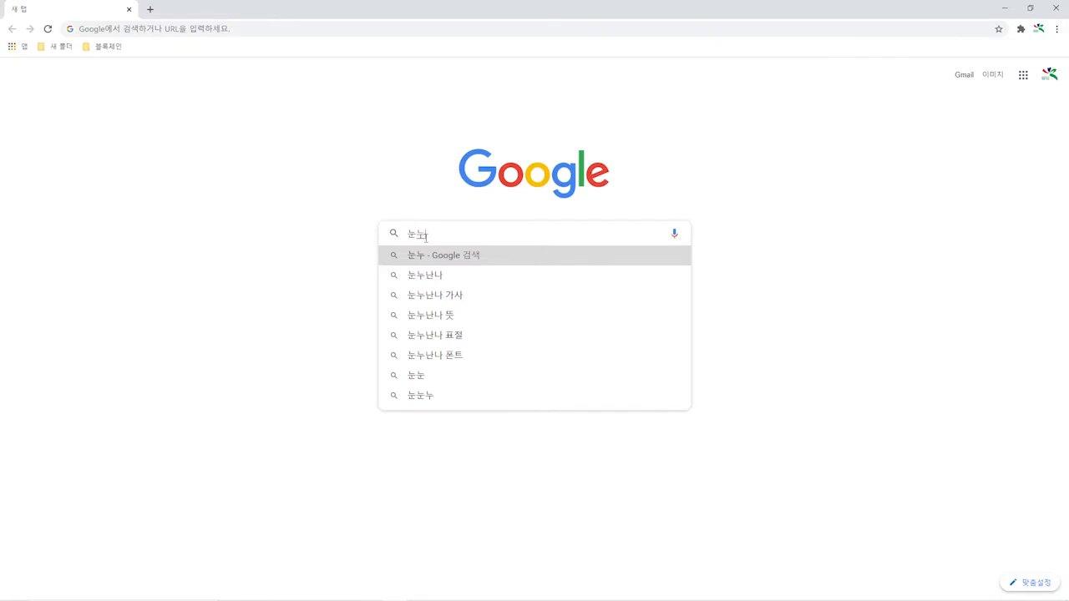
{"action": "key", "text": "Return"}
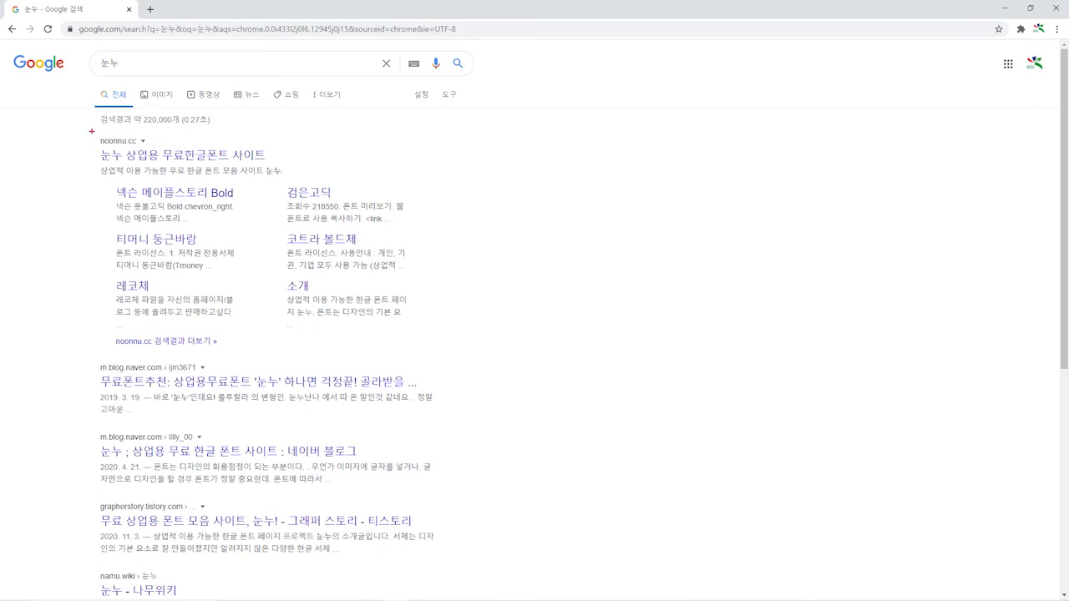
Open the noonnu.cc result, the 눈누 site for free commercial Korean fonts, from the search results.
{"action": "mouse_move", "coordinate": [90, 132]}
{"action": "left_mouse_down"}
{"action": "mouse_move", "coordinate": [301, 292]}
{"action": "mouse_move", "coordinate": [457, 327]}
{"action": "left_mouse_up"}
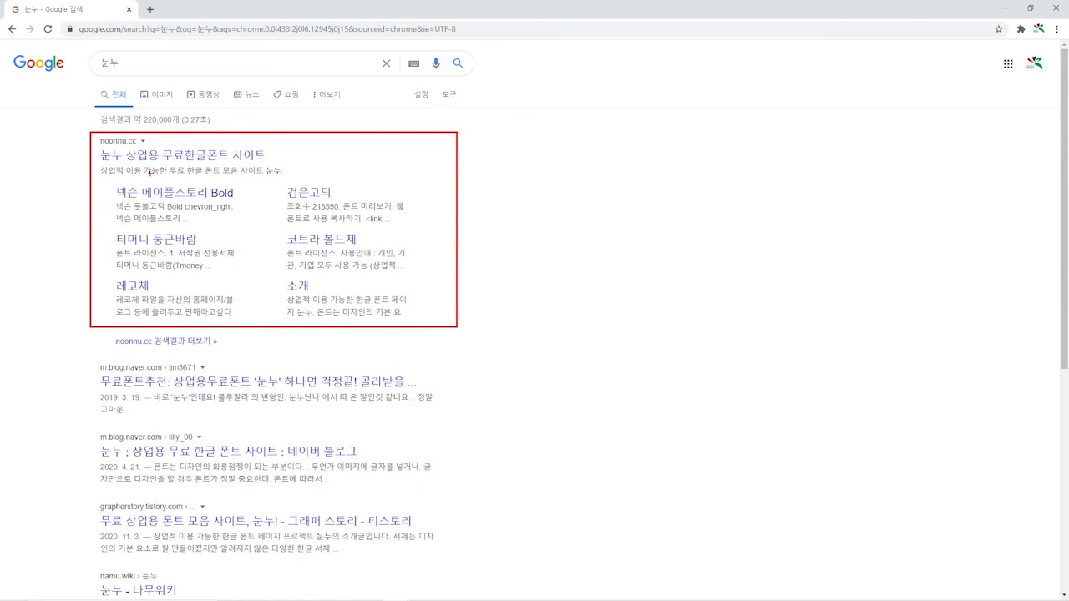
{"action": "mouse_move", "coordinate": [156, 147]}
{"action": "left_mouse_down"}
{"action": "mouse_move", "coordinate": [162, 156]}
{"action": "mouse_move", "coordinate": [182, 130]}
{"action": "left_mouse_up"}
{"action": "key", "text": "Escape"}
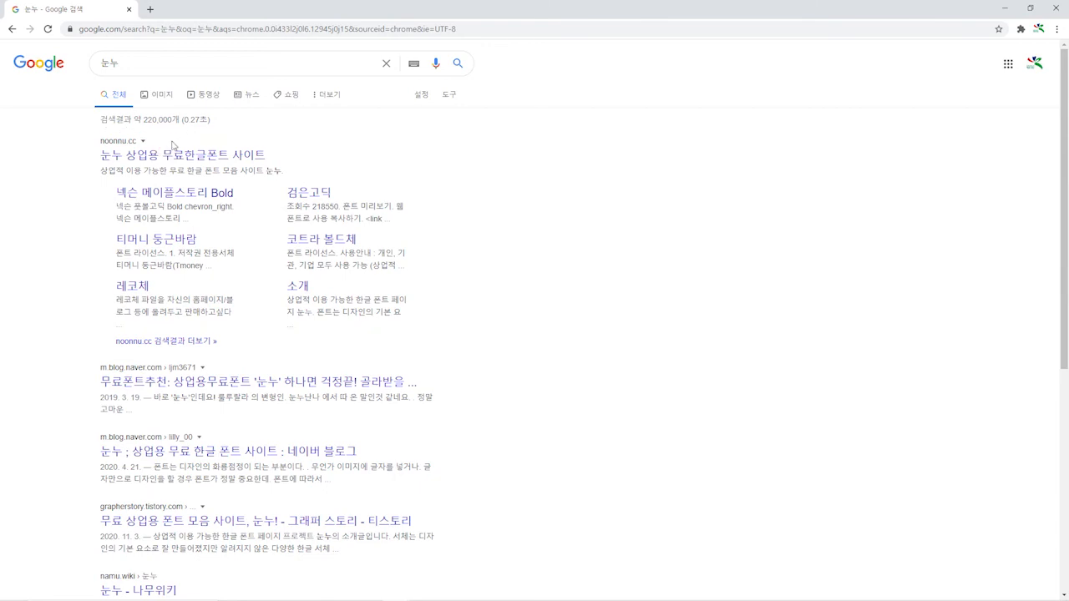
{"action": "left_click", "coordinate": [172, 159]}
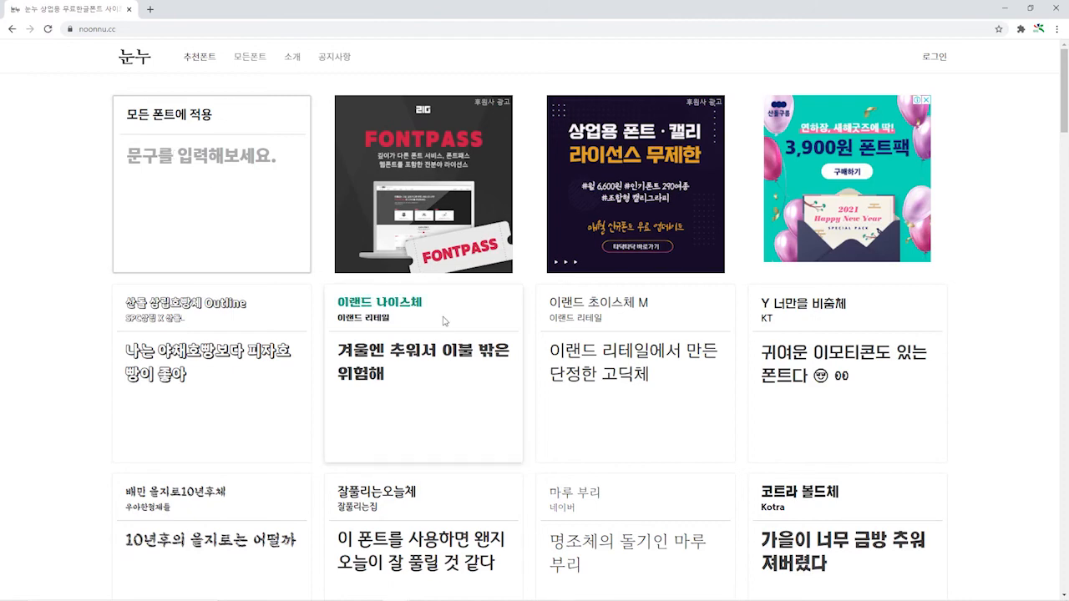
Look through the recommended font previews on the 눈누 home page and return to the start of the page.
{"action": "scroll", "coordinate": [442, 319], "scroll_direction": "down", "scroll_amount": 2}
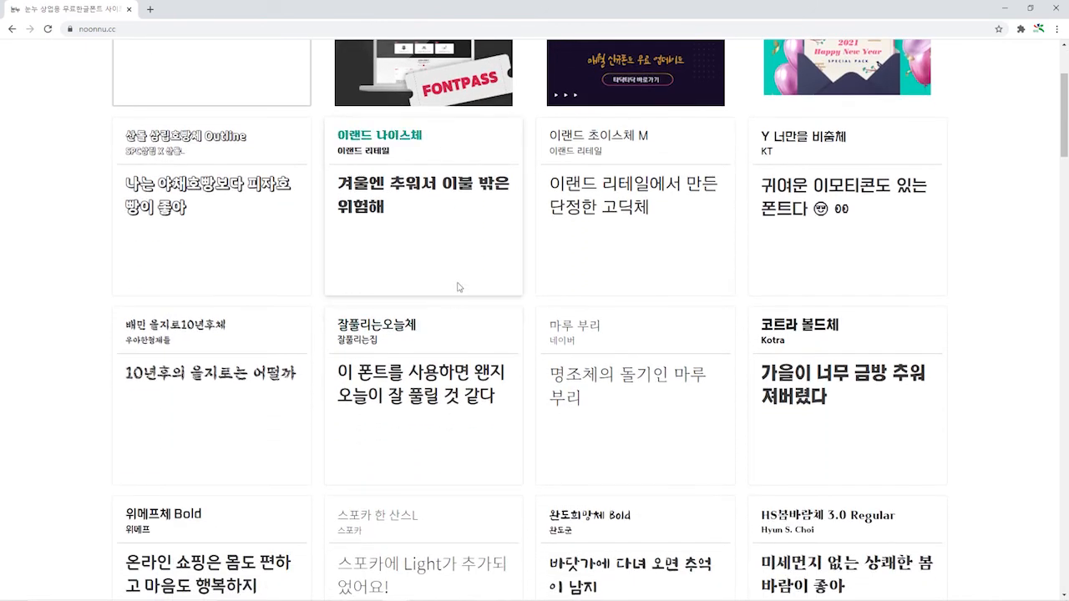
{"action": "scroll", "coordinate": [457, 287], "scroll_direction": "down", "scroll_amount": 3}
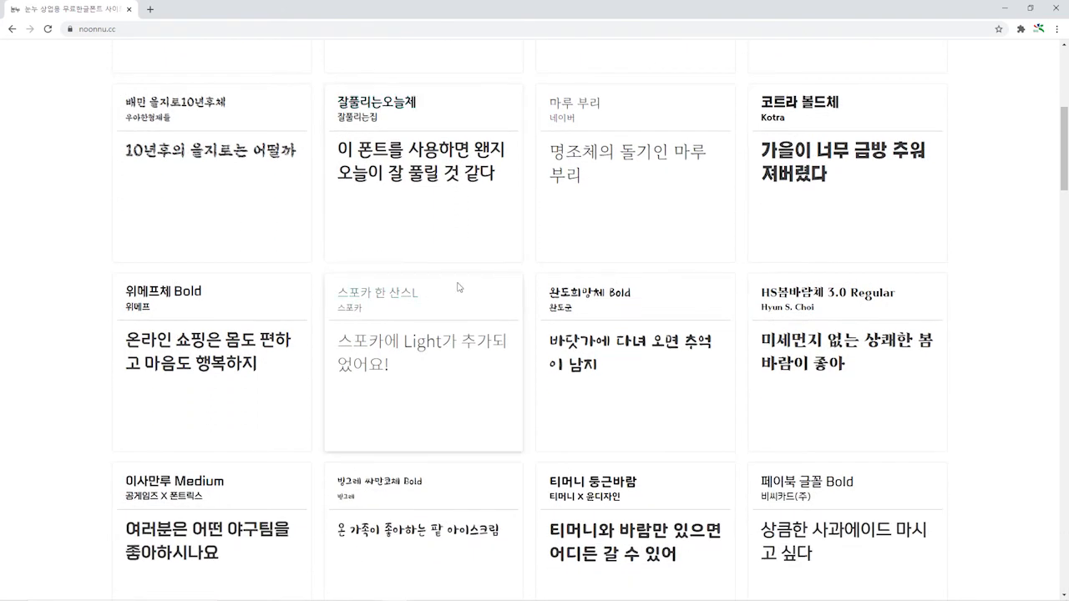
{"action": "scroll", "coordinate": [457, 283], "scroll_direction": "down", "scroll_amount": 2}
{"action": "scroll", "coordinate": [458, 282], "scroll_direction": "down", "scroll_amount": 1}
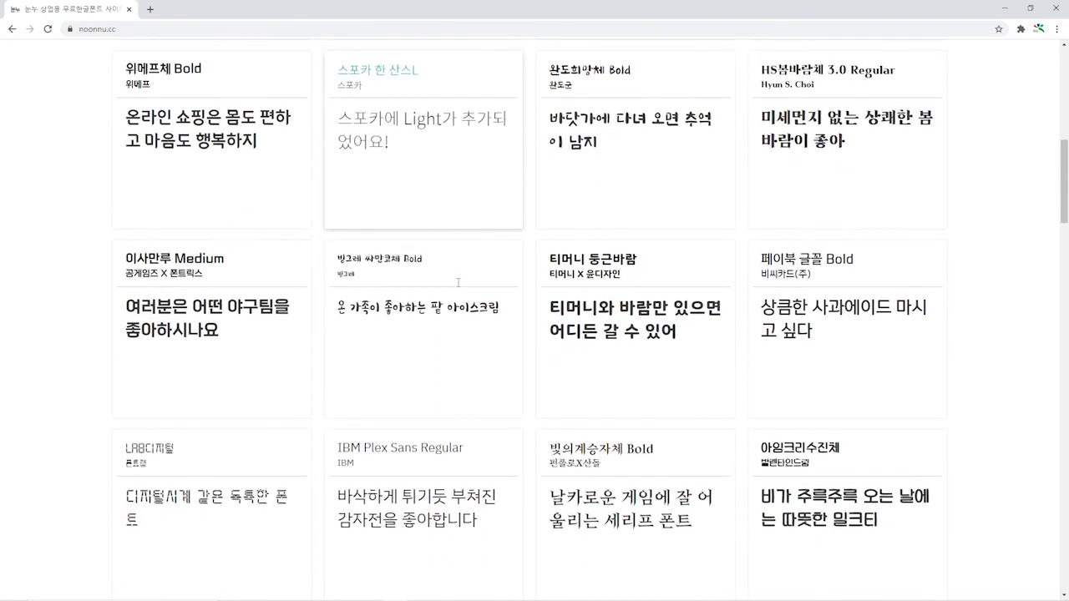
{"action": "scroll", "coordinate": [457, 284], "scroll_direction": "down", "scroll_amount": 3}
{"action": "scroll", "coordinate": [457, 286], "scroll_direction": "down", "scroll_amount": 2}
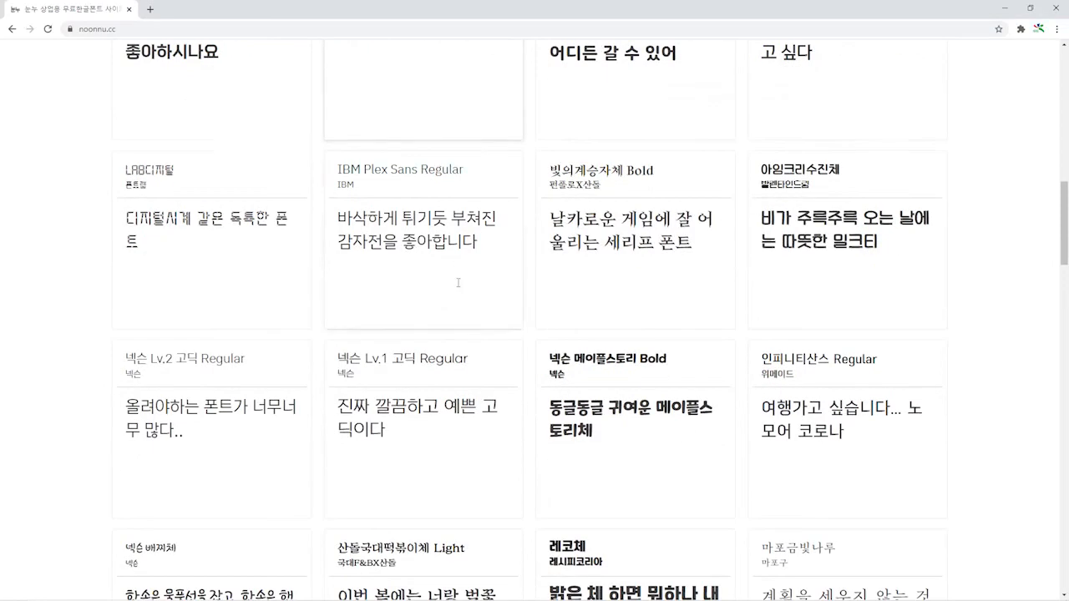
{"action": "scroll", "coordinate": [458, 284], "scroll_direction": "up", "scroll_amount": 4}
{"action": "scroll", "coordinate": [458, 283], "scroll_direction": "up", "scroll_amount": 6}
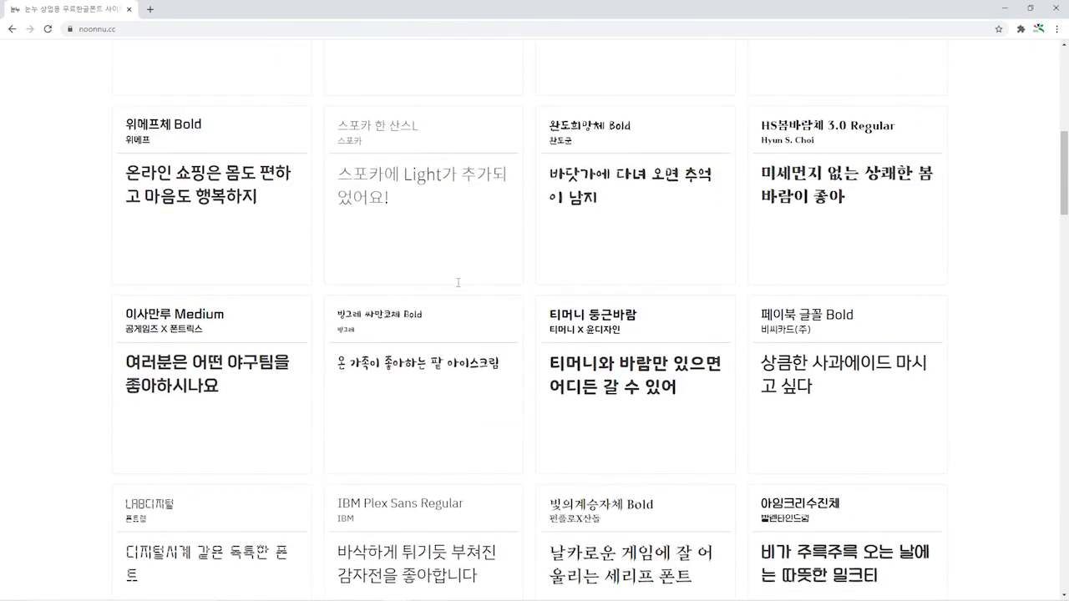
{"action": "scroll", "coordinate": [458, 282], "scroll_direction": "up", "scroll_amount": 2}
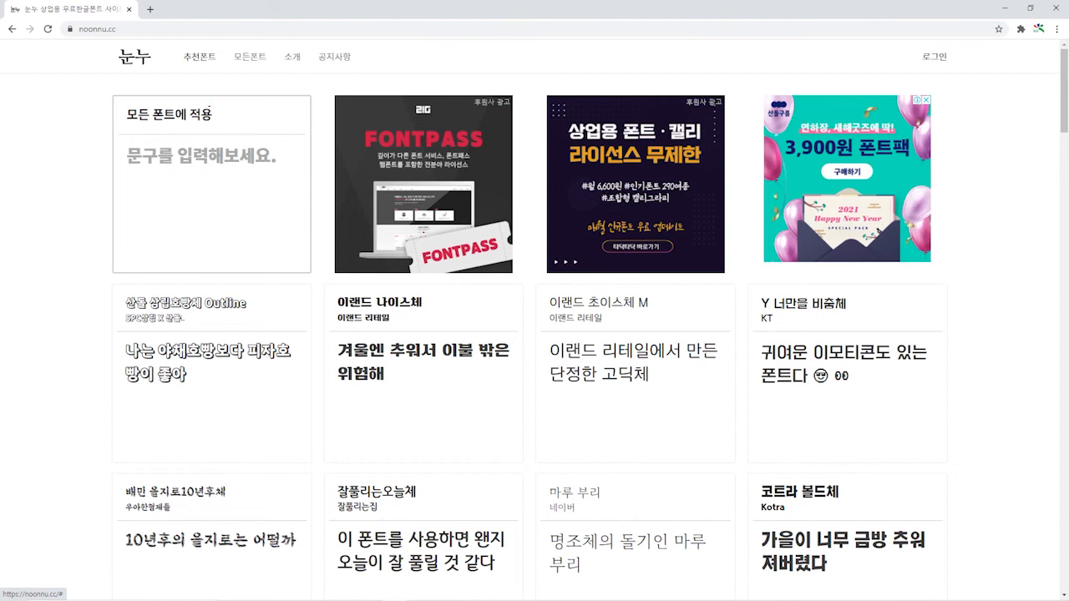
Enter 파워포인트 as the sample text applied to all font previews on the 눈누 home page.
{"action": "mouse_move", "coordinate": [110, 43]}
{"action": "left_mouse_down"}
{"action": "mouse_move", "coordinate": [140, 73]}
{"action": "mouse_move", "coordinate": [164, 73]}
{"action": "left_mouse_up"}
{"action": "mouse_move", "coordinate": [105, 85]}
{"action": "left_mouse_down"}
{"action": "mouse_move", "coordinate": [231, 222]}
{"action": "mouse_move", "coordinate": [321, 280]}
{"action": "left_mouse_up"}
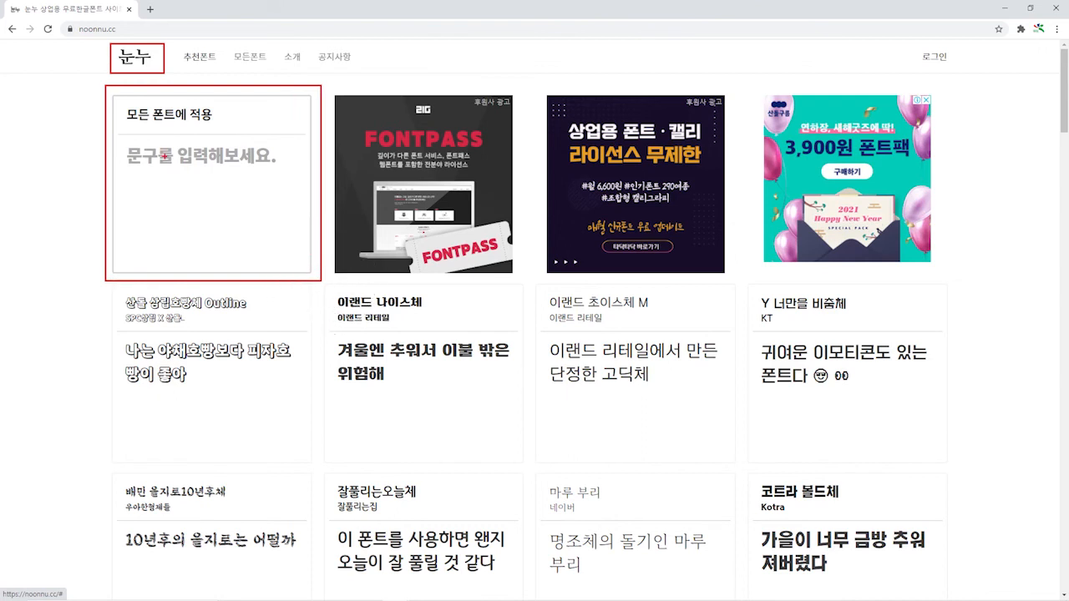
{"action": "key", "text": "Escape"}
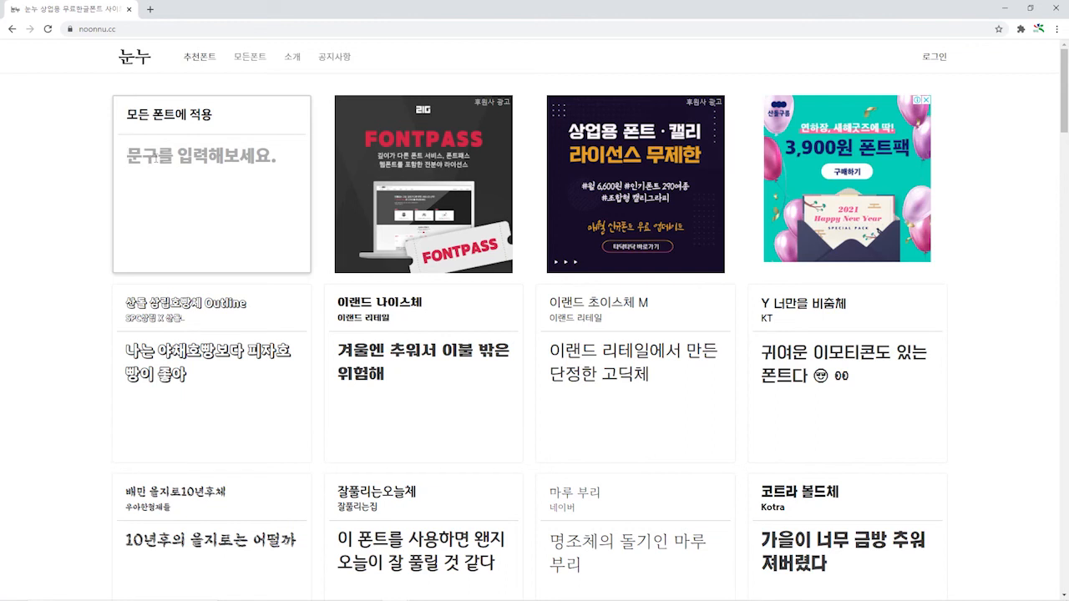
{"action": "type", "text": "파워"}
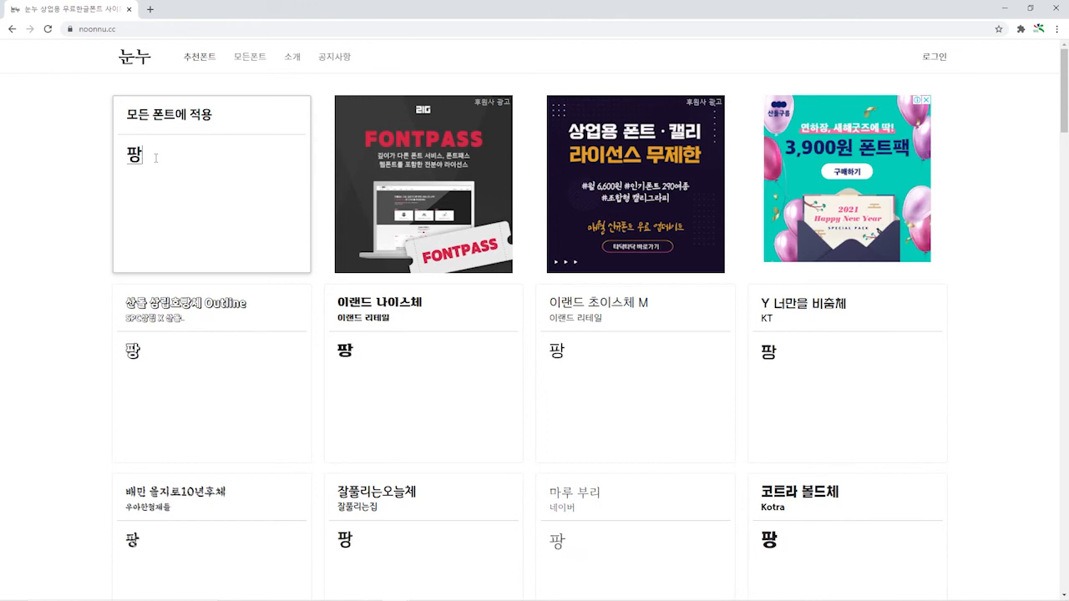
{"action": "type", "text": "포인트"}
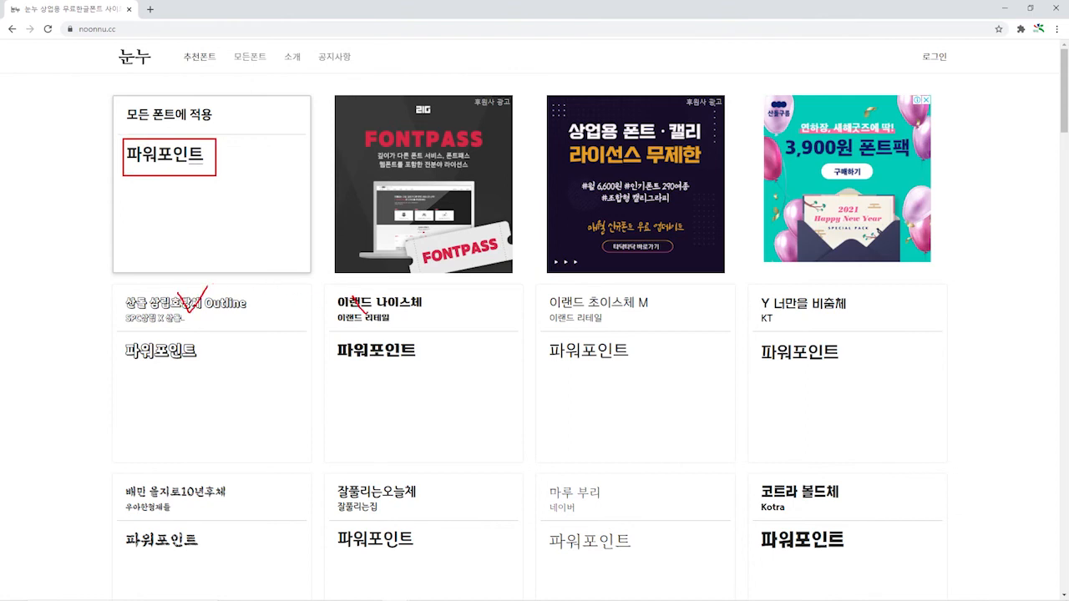
{"action": "left_click_drag", "start_coordinate": [114, 365], "coordinate": [184, 364]}
{"action": "left_click_drag", "start_coordinate": [323, 364], "coordinate": [410, 365]}
{"action": "key", "text": "Escape"}
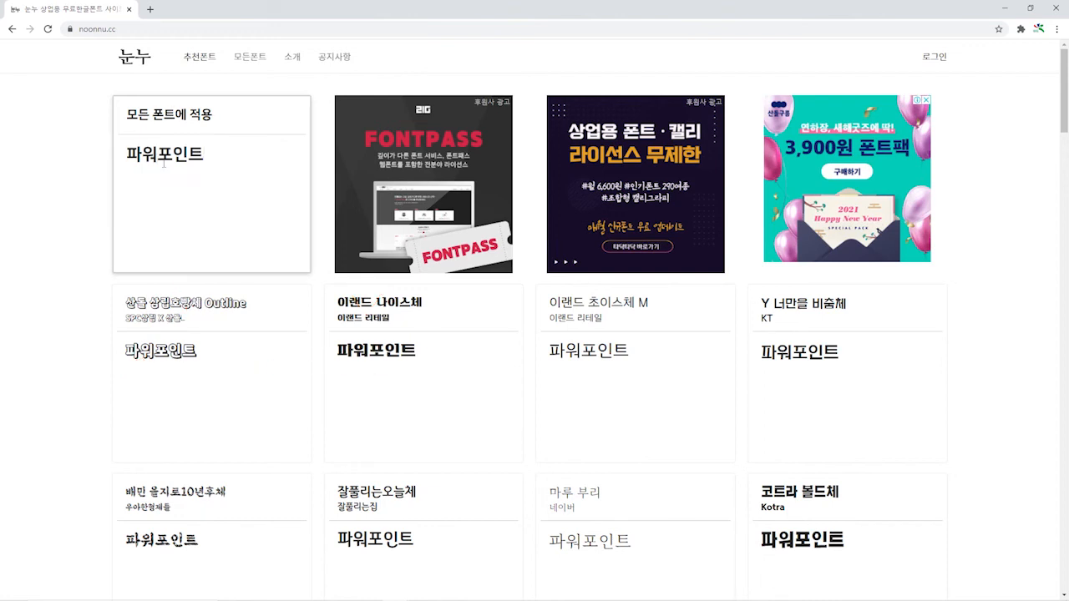
Compare the 파워포인트 previews across the font list and open the page of the 완도희망체 Bold font.
{"action": "scroll", "coordinate": [465, 294], "scroll_direction": "down", "scroll_amount": 2}
{"action": "scroll", "coordinate": [465, 294], "scroll_direction": "down", "scroll_amount": 4}
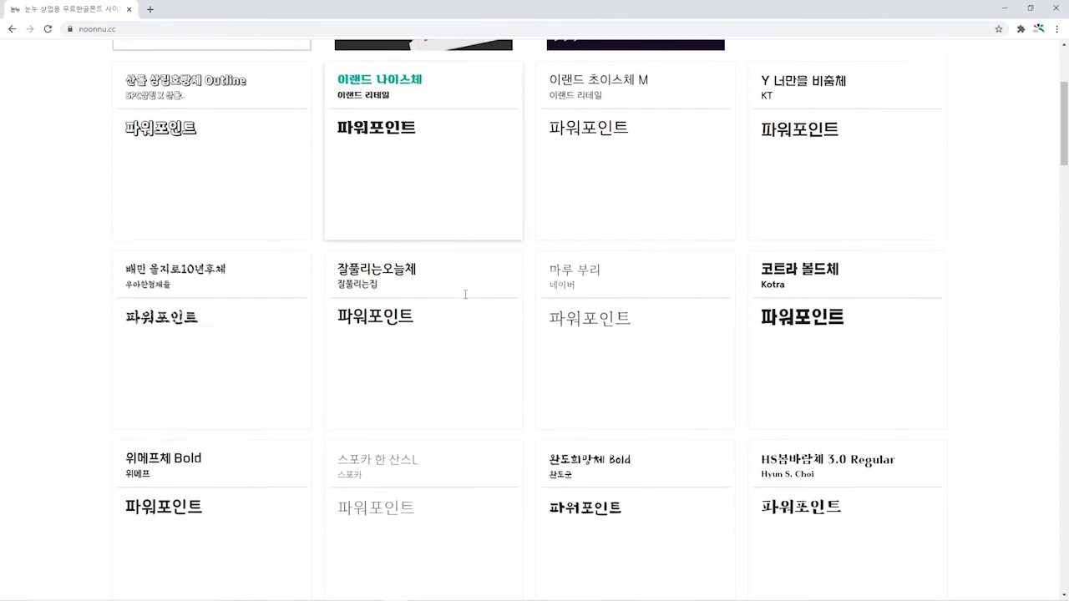
{"action": "scroll", "coordinate": [465, 293], "scroll_direction": "down", "scroll_amount": 4}
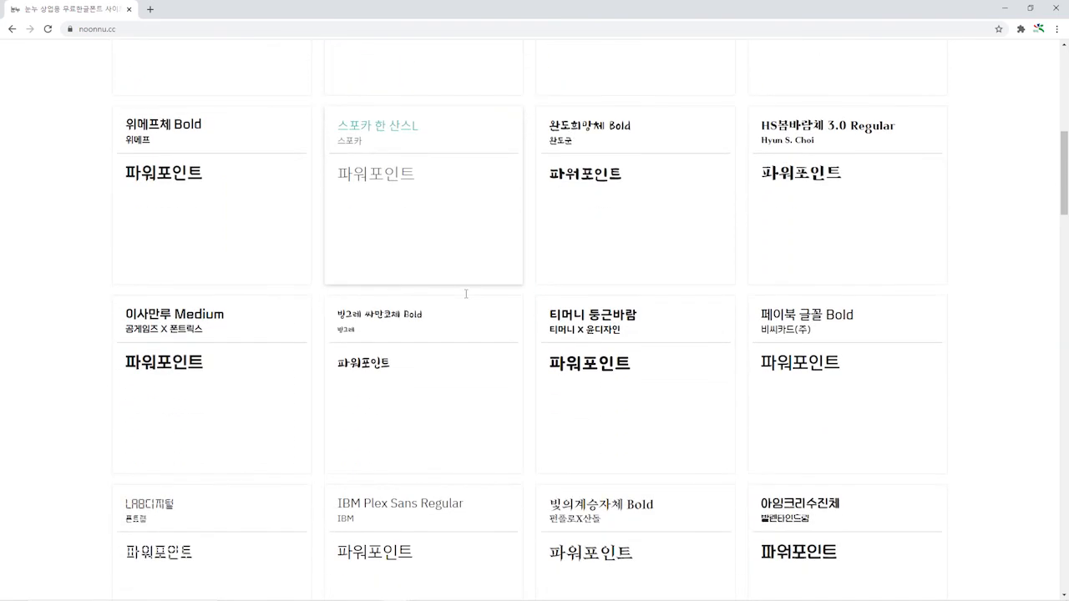
{"action": "scroll", "coordinate": [465, 294], "scroll_direction": "down", "scroll_amount": 3}
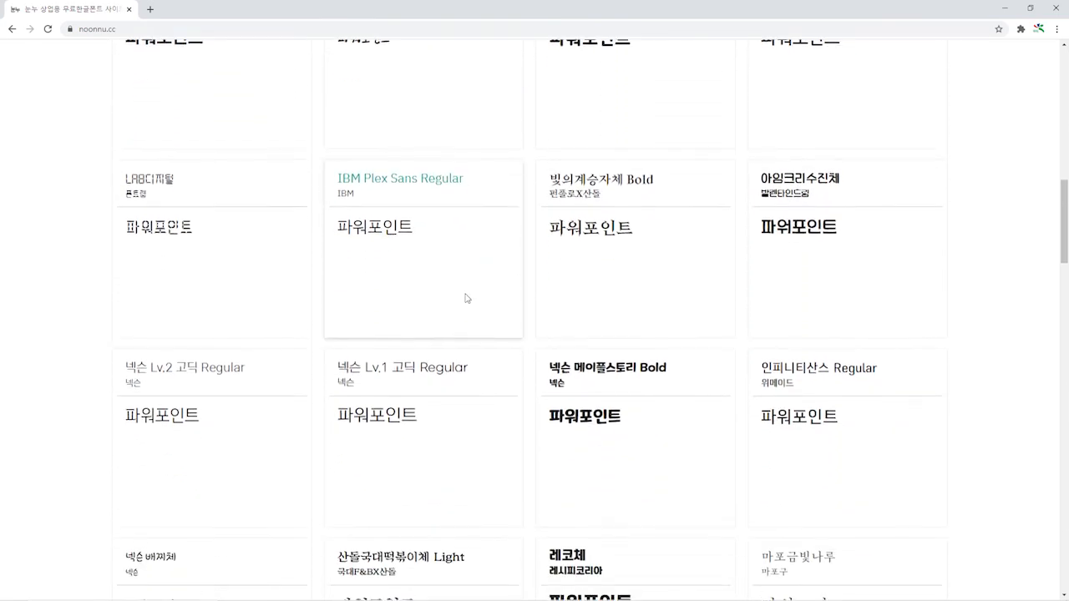
{"action": "scroll", "coordinate": [466, 294], "scroll_direction": "down", "scroll_amount": 3}
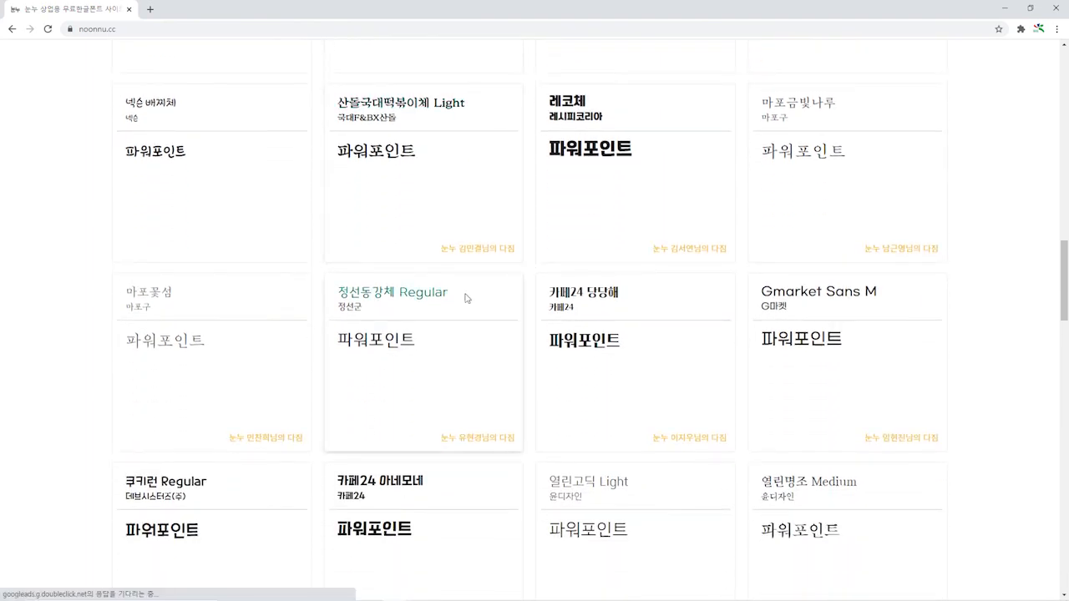
{"action": "scroll", "coordinate": [489, 295], "scroll_direction": "up", "scroll_amount": 4}
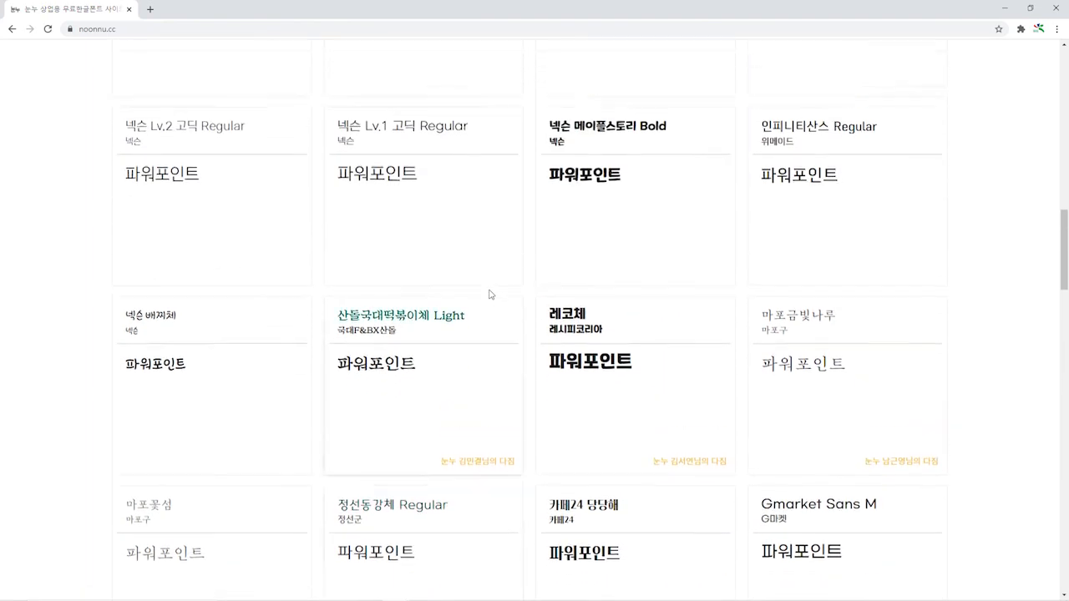
{"action": "scroll", "coordinate": [490, 294], "scroll_direction": "up", "scroll_amount": 4}
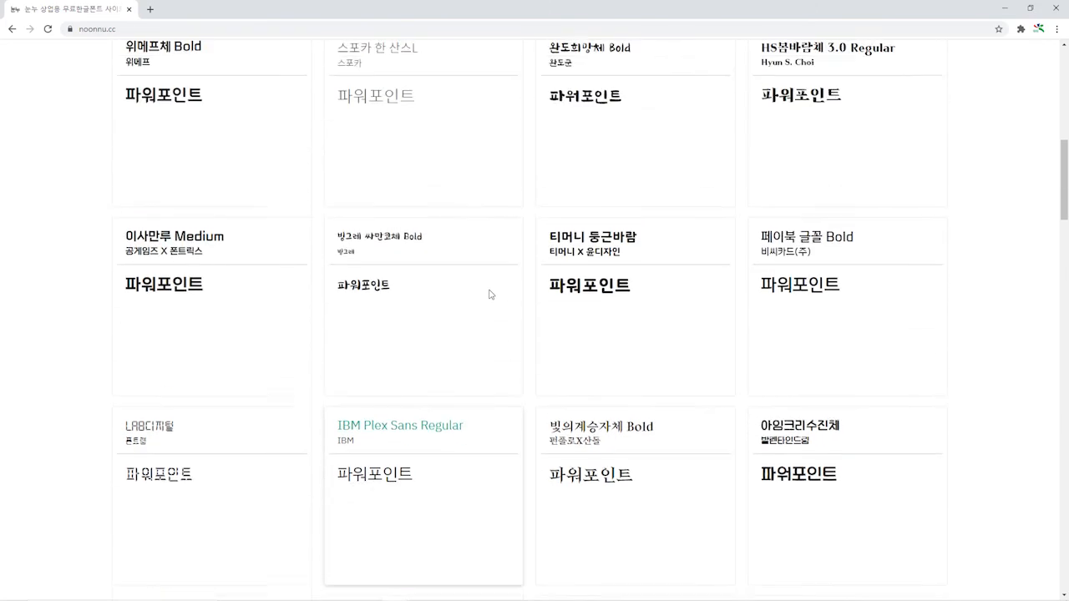
{"action": "scroll", "coordinate": [490, 290], "scroll_direction": "up", "scroll_amount": 1}
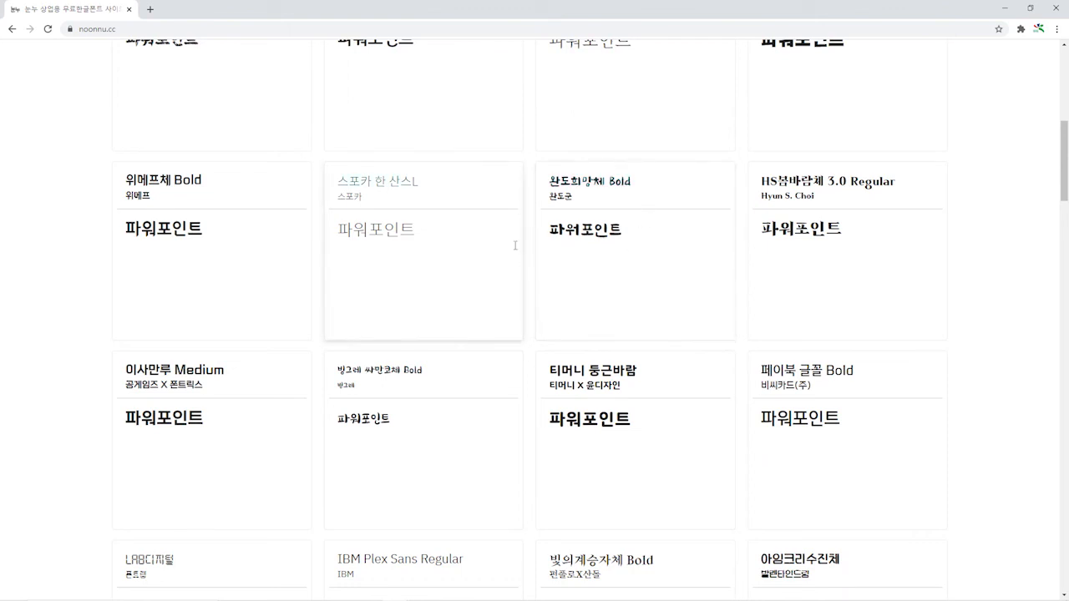
{"action": "left_click", "coordinate": [578, 191]}
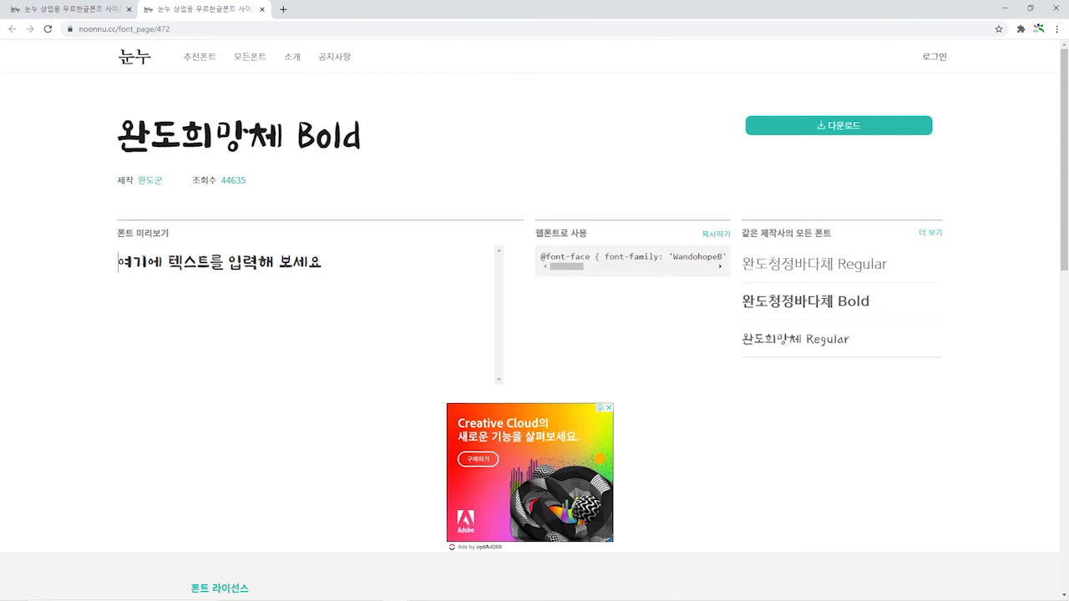
Preview the text 파워포인트 in 완도희망체 Bold on the font's page.
{"action": "type", "text": "ㅍㅏ워포인"}
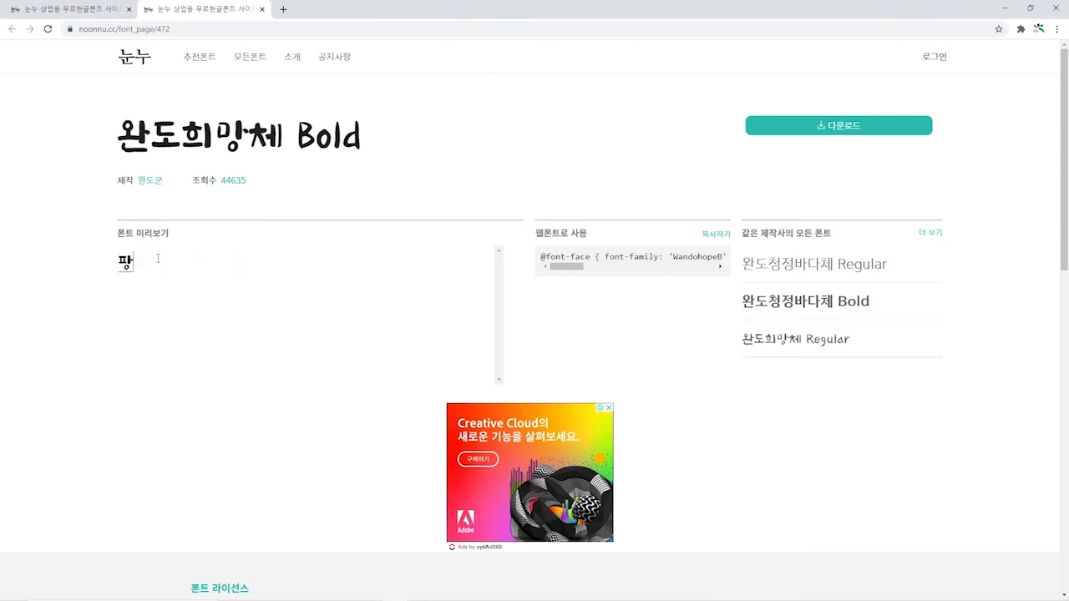
{"action": "type", "text": "트"}
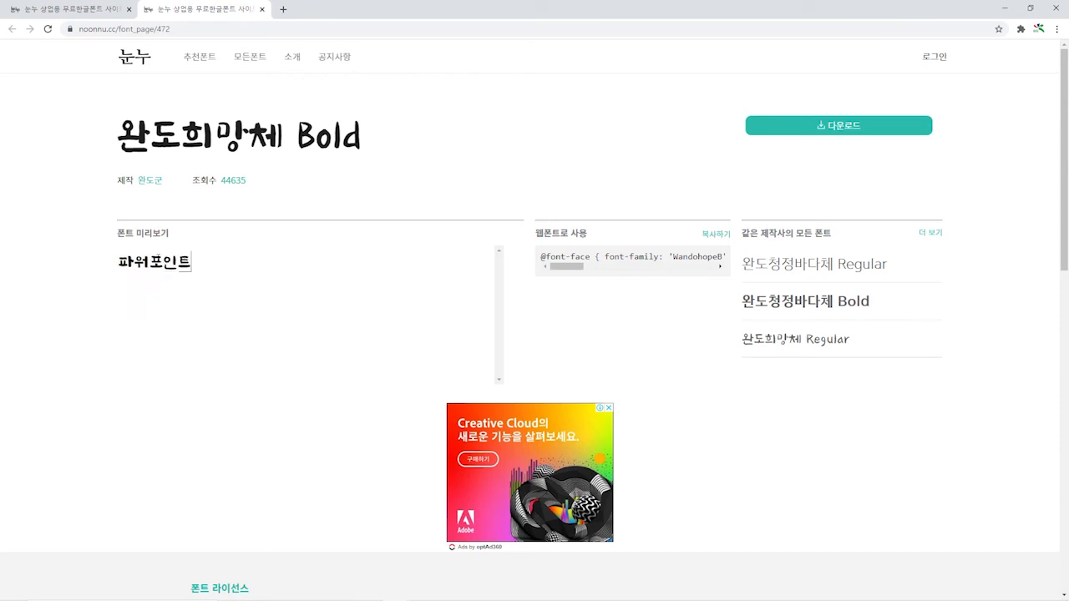
{"action": "left_click", "coordinate": [165, 286]}
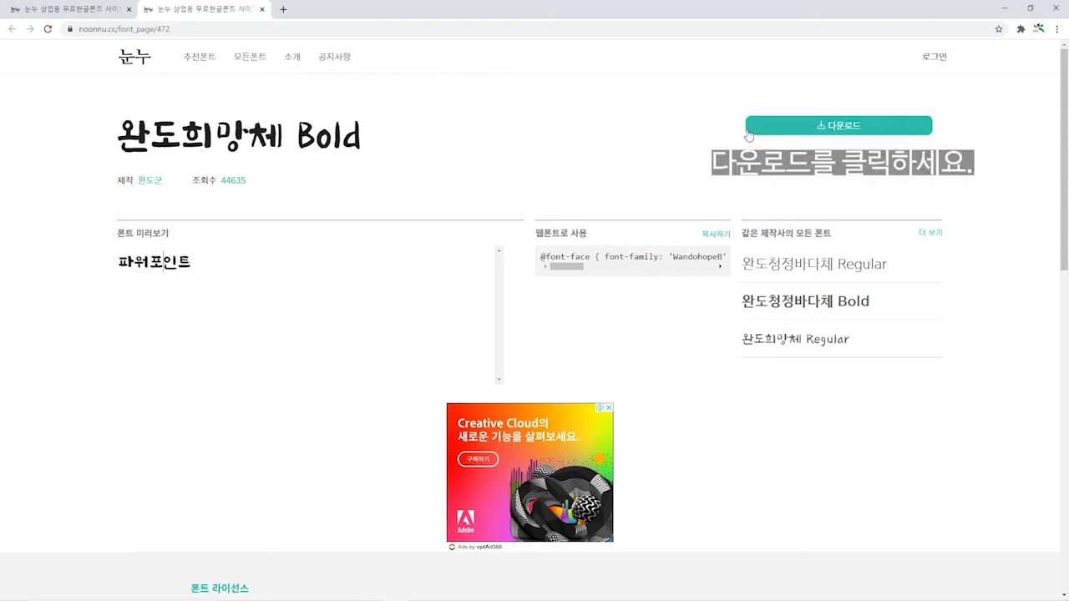
Go to the 완도희망체 download site and locate the WINDOW용 TTF(TRUE TYPE) download below the font's specification table.
{"action": "left_click", "coordinate": [829, 127]}
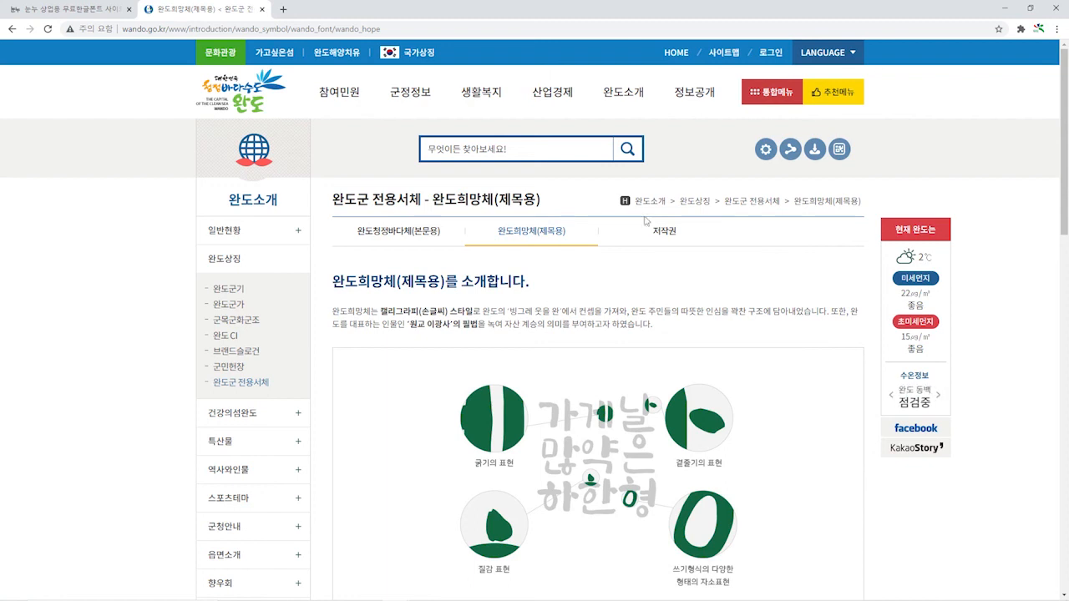
{"action": "scroll", "coordinate": [574, 276], "scroll_direction": "down", "scroll_amount": 5}
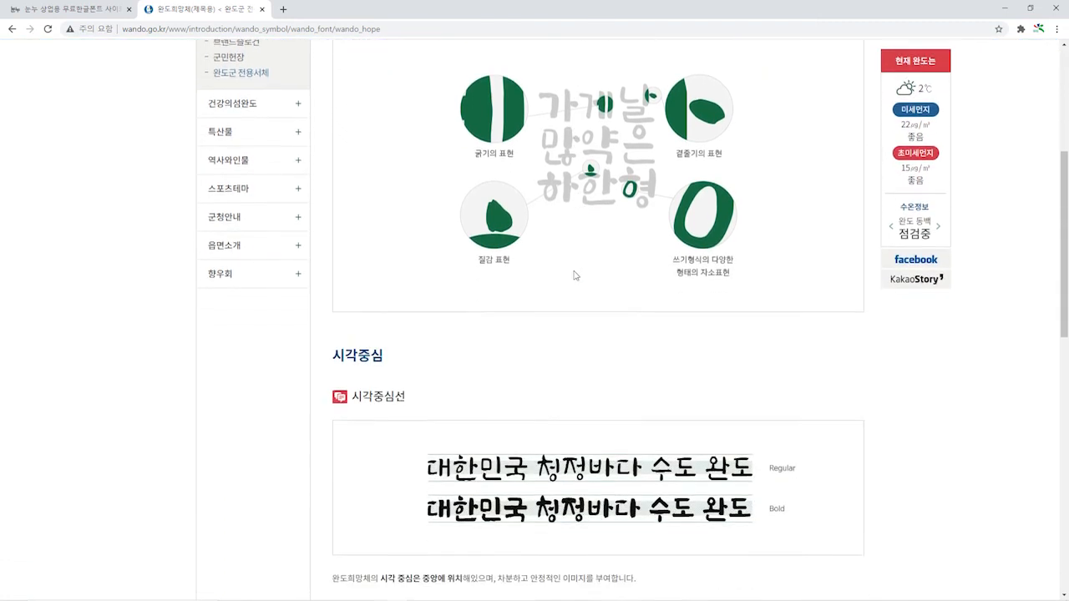
{"action": "scroll", "coordinate": [574, 275], "scroll_direction": "down", "scroll_amount": 3}
{"action": "scroll", "coordinate": [575, 275], "scroll_direction": "down", "scroll_amount": 2}
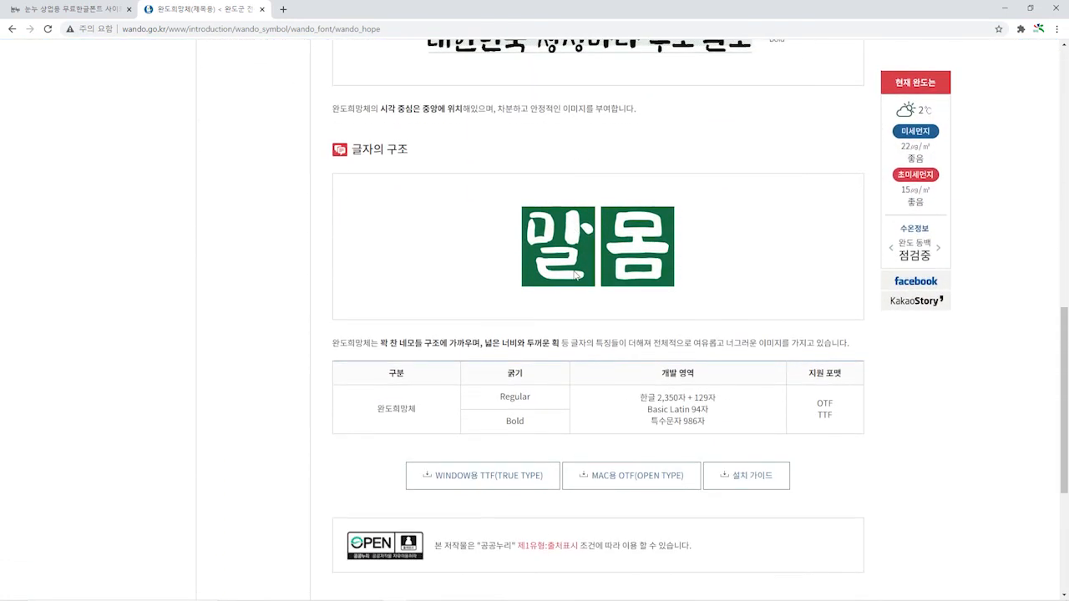
{"action": "scroll", "coordinate": [574, 276], "scroll_direction": "down", "scroll_amount": 1}
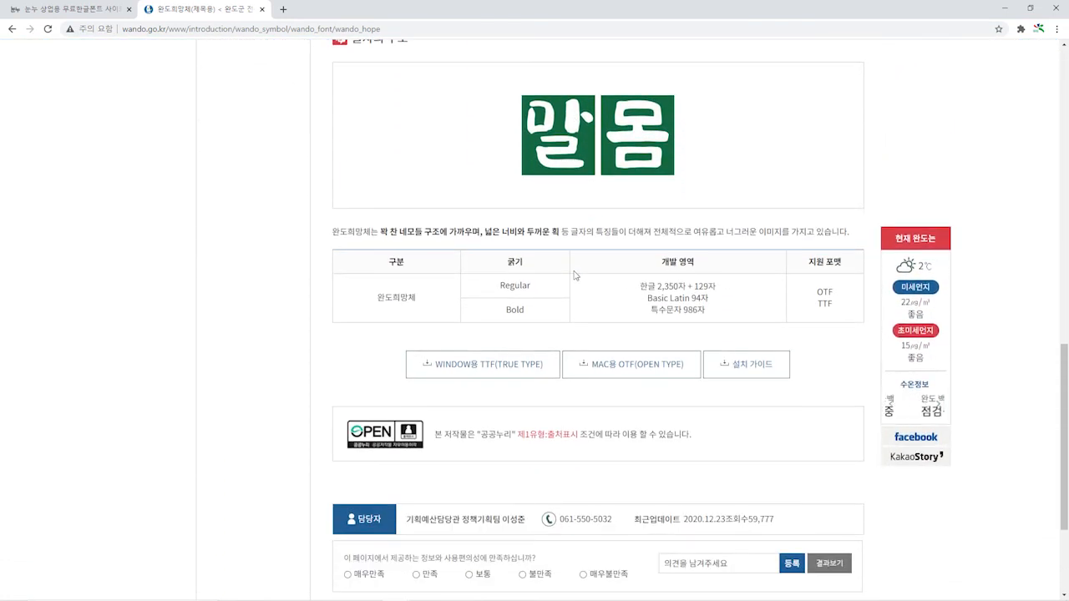
{"action": "scroll", "coordinate": [574, 275], "scroll_direction": "down", "scroll_amount": 1}
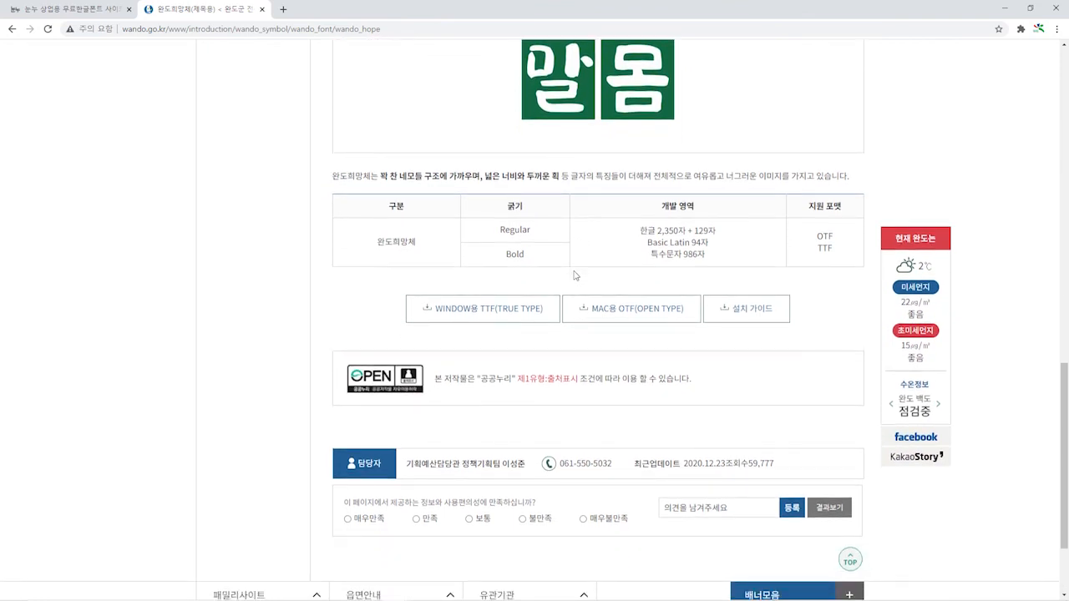
{"action": "mouse_move", "coordinate": [402, 292]}
{"action": "left_mouse_down"}
{"action": "mouse_move", "coordinate": [466, 325]}
{"action": "mouse_move", "coordinate": [566, 326]}
{"action": "left_mouse_up"}
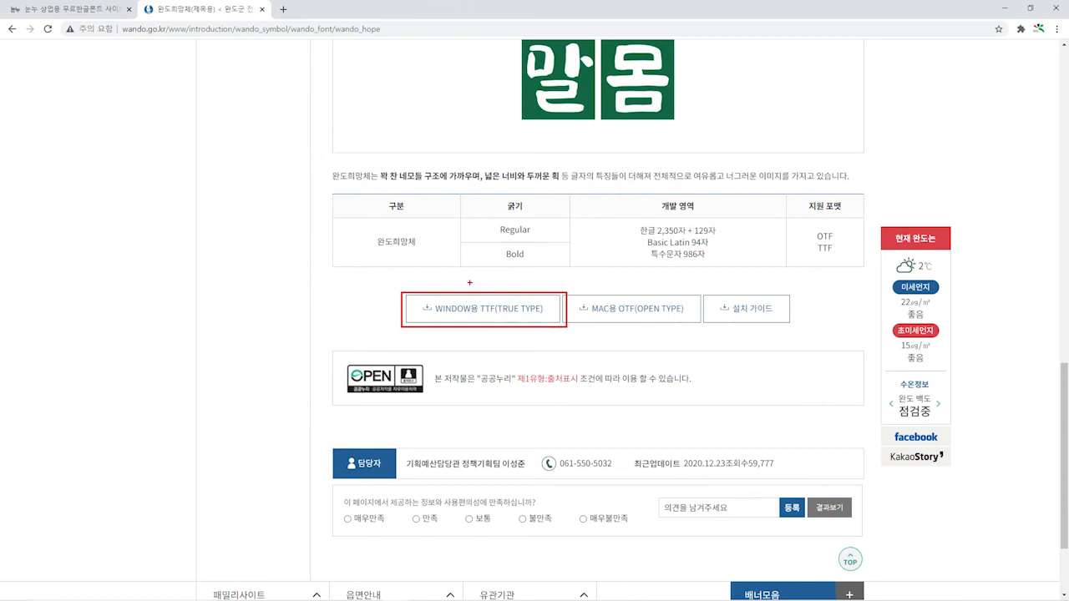
Download the WINDOW용 TTF(TRUE TYPE) version of 완도희망체 and save it as cleansea_window.zip to the 바탕 화면 folder.
{"action": "mouse_move", "coordinate": [468, 281]}
{"action": "left_mouse_down"}
{"action": "mouse_move", "coordinate": [477, 295]}
{"action": "mouse_move", "coordinate": [498, 273]}
{"action": "left_mouse_up"}
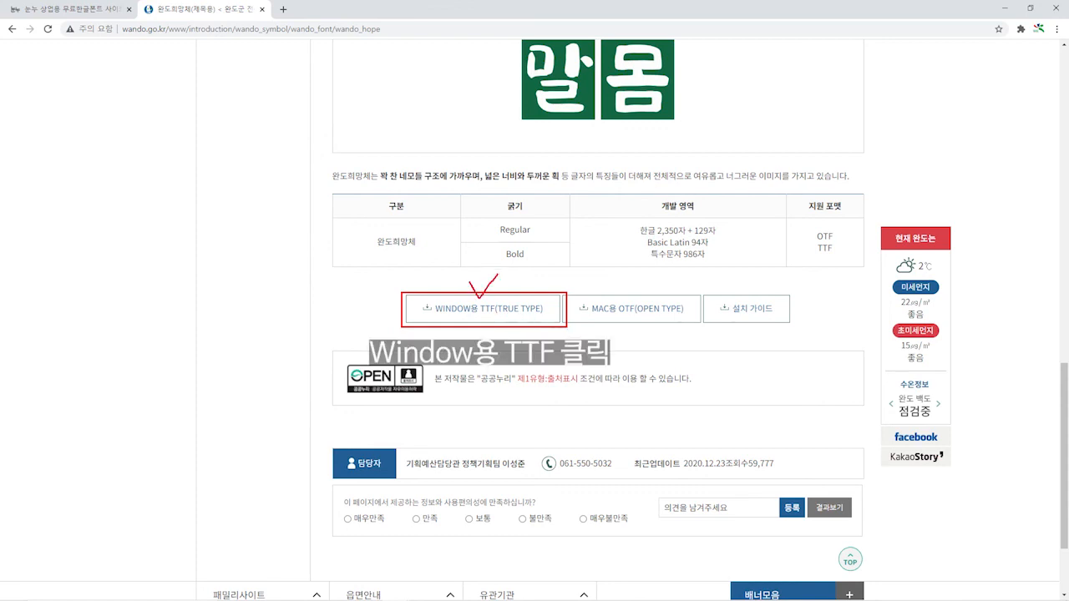
{"action": "left_click", "coordinate": [499, 316]}
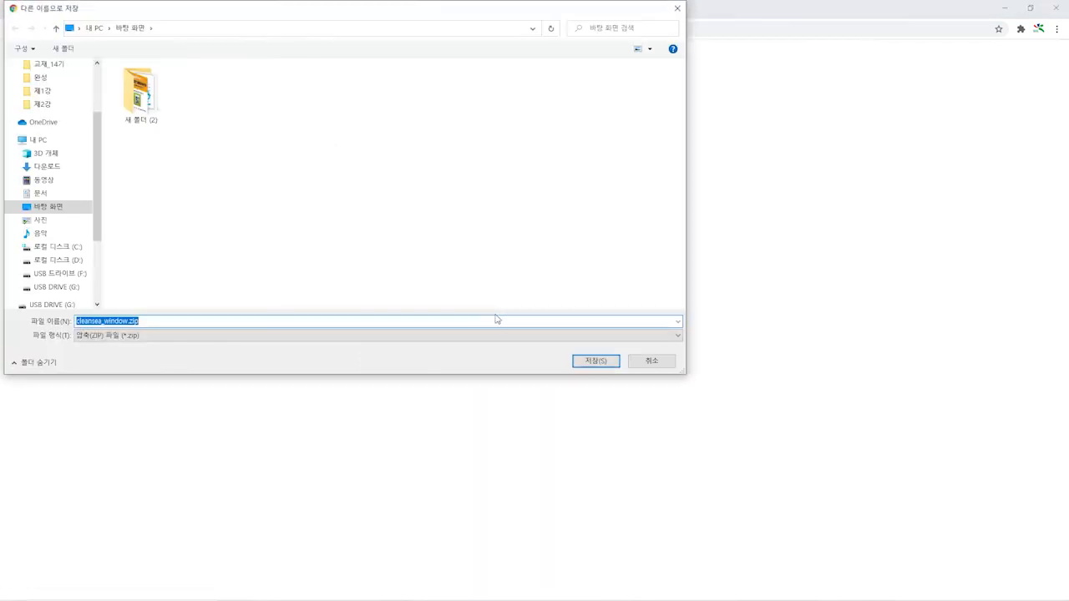
{"action": "left_click_drag", "start_coordinate": [365, 16], "coordinate": [587, 61]}
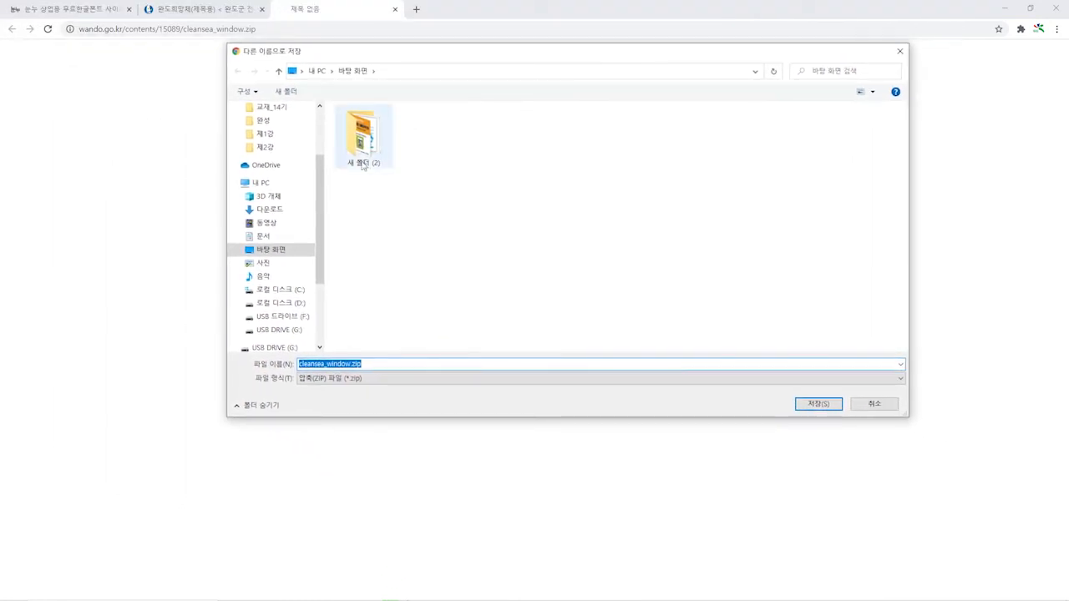
{"action": "left_click", "coordinate": [283, 253]}
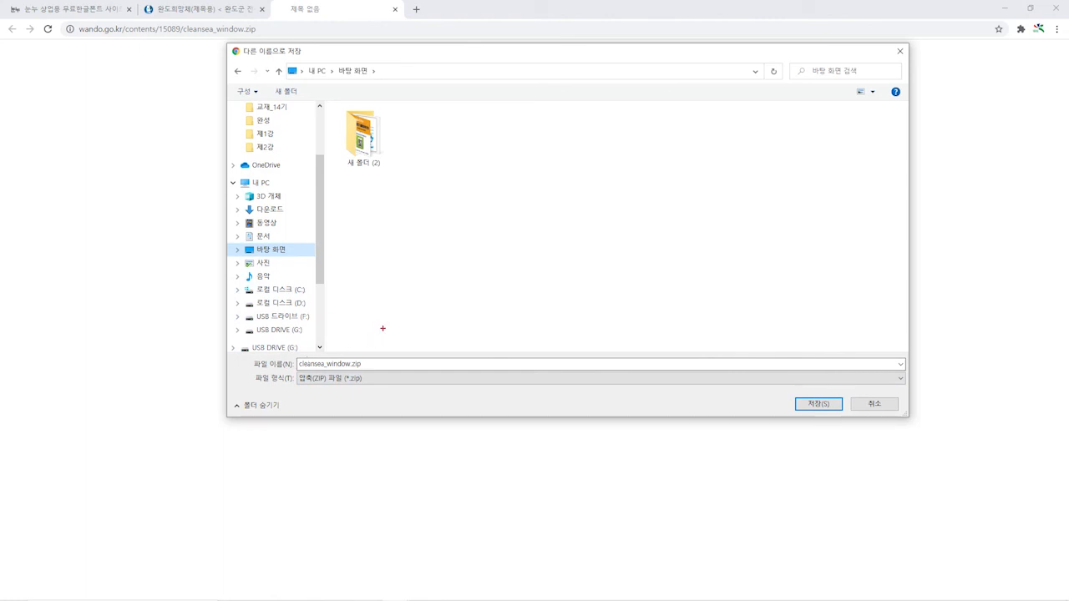
{"action": "mouse_move", "coordinate": [373, 333]}
{"action": "left_mouse_down"}
{"action": "mouse_move", "coordinate": [391, 332]}
{"action": "mouse_move", "coordinate": [384, 351]}
{"action": "mouse_move", "coordinate": [411, 334]}
{"action": "mouse_move", "coordinate": [407, 352]}
{"action": "mouse_move", "coordinate": [419, 331]}
{"action": "mouse_move", "coordinate": [419, 351]}
{"action": "mouse_move", "coordinate": [427, 342]}
{"action": "mouse_move", "coordinate": [442, 359]}
{"action": "mouse_move", "coordinate": [376, 367]}
{"action": "mouse_move", "coordinate": [388, 312]}
{"action": "mouse_move", "coordinate": [448, 331]}
{"action": "mouse_move", "coordinate": [428, 364]}
{"action": "left_mouse_up"}
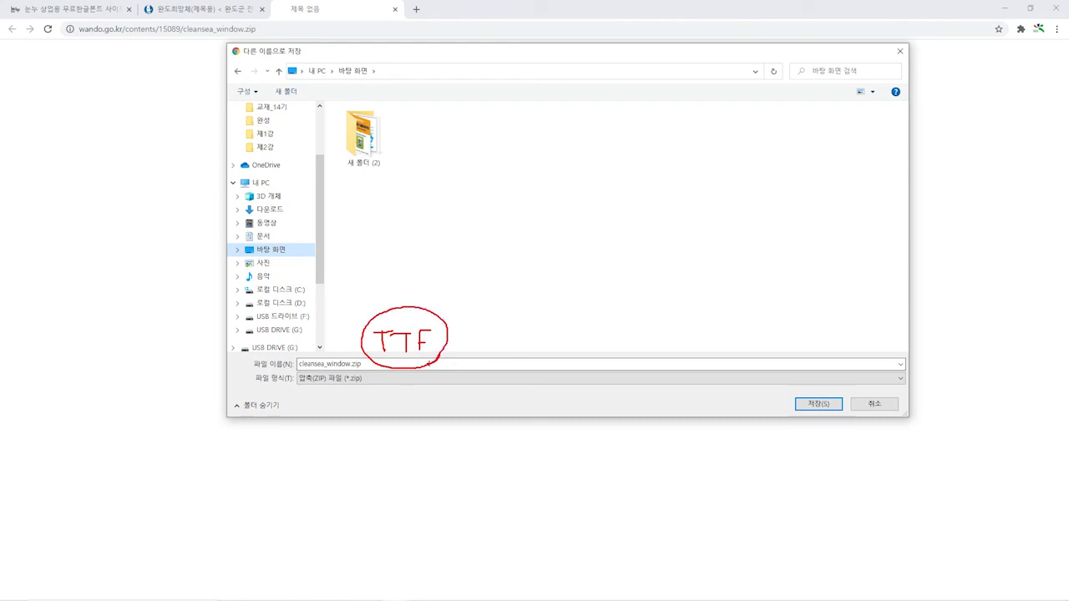
{"action": "mouse_move", "coordinate": [365, 376]}
{"action": "left_mouse_down"}
{"action": "mouse_move", "coordinate": [347, 370]}
{"action": "mouse_move", "coordinate": [372, 359]}
{"action": "mouse_move", "coordinate": [362, 380]}
{"action": "left_mouse_up"}
{"action": "key", "text": "Escape"}
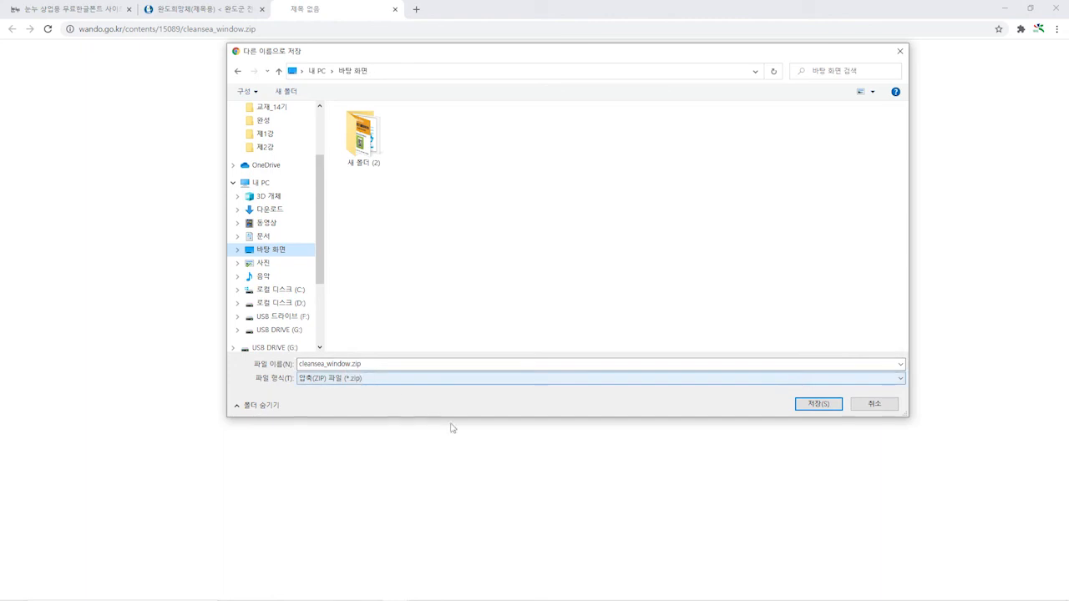
{"action": "left_click", "coordinate": [819, 404]}
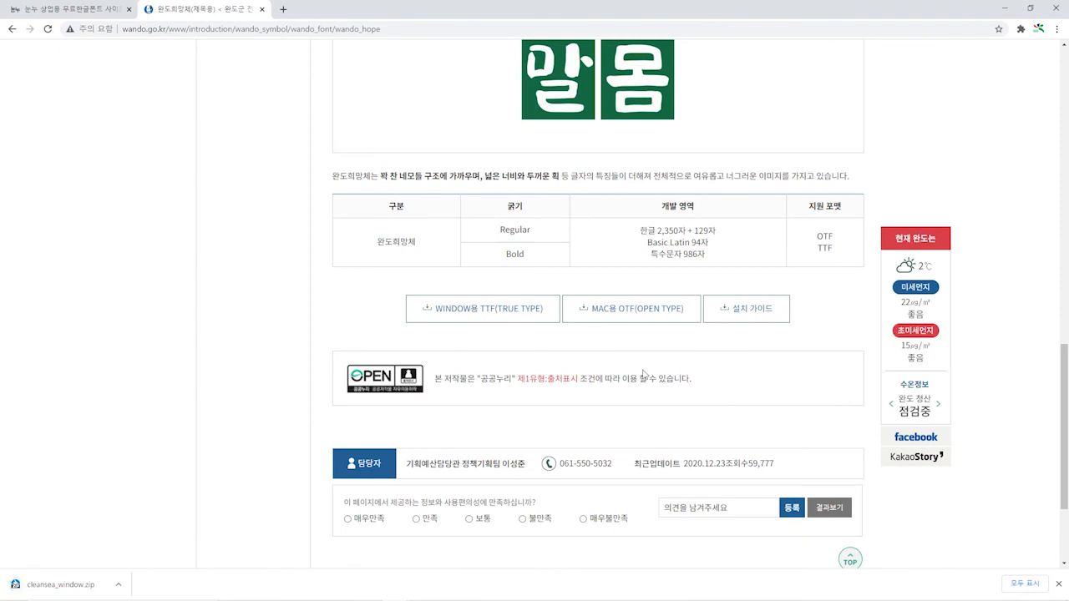
{"action": "key", "text": "ctrl+2"}
{"action": "mouse_move", "coordinate": [398, 288]}
{"action": "left_mouse_down"}
{"action": "mouse_move", "coordinate": [477, 324]}
{"action": "mouse_move", "coordinate": [566, 329]}
{"action": "left_mouse_up"}
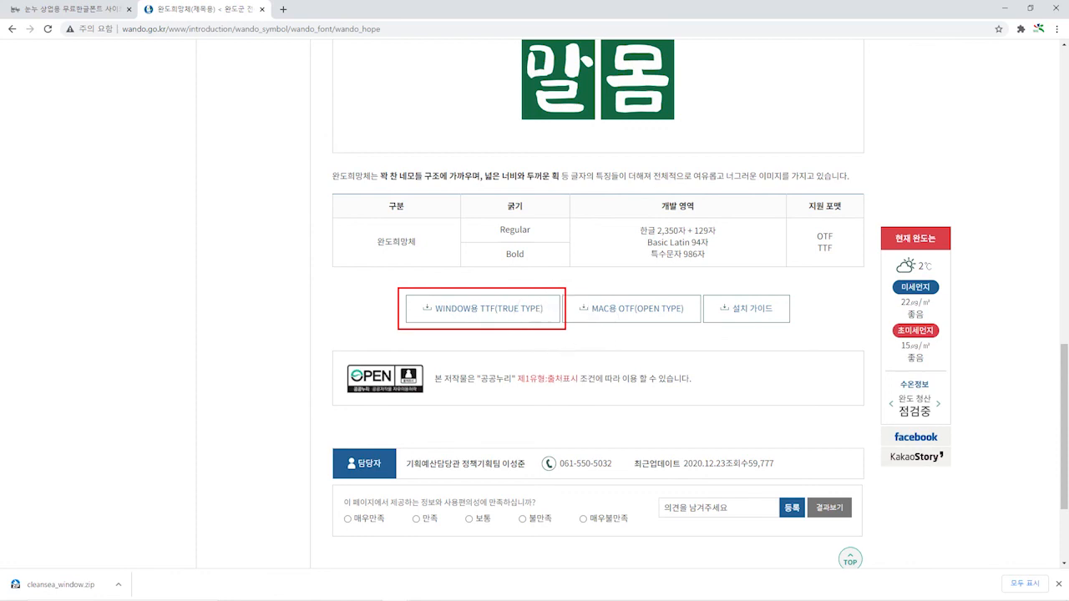
{"action": "mouse_move", "coordinate": [262, 125]}
{"action": "left_mouse_down"}
{"action": "mouse_move", "coordinate": [566, 434]}
{"action": "mouse_move", "coordinate": [785, 440]}
{"action": "left_mouse_up"}
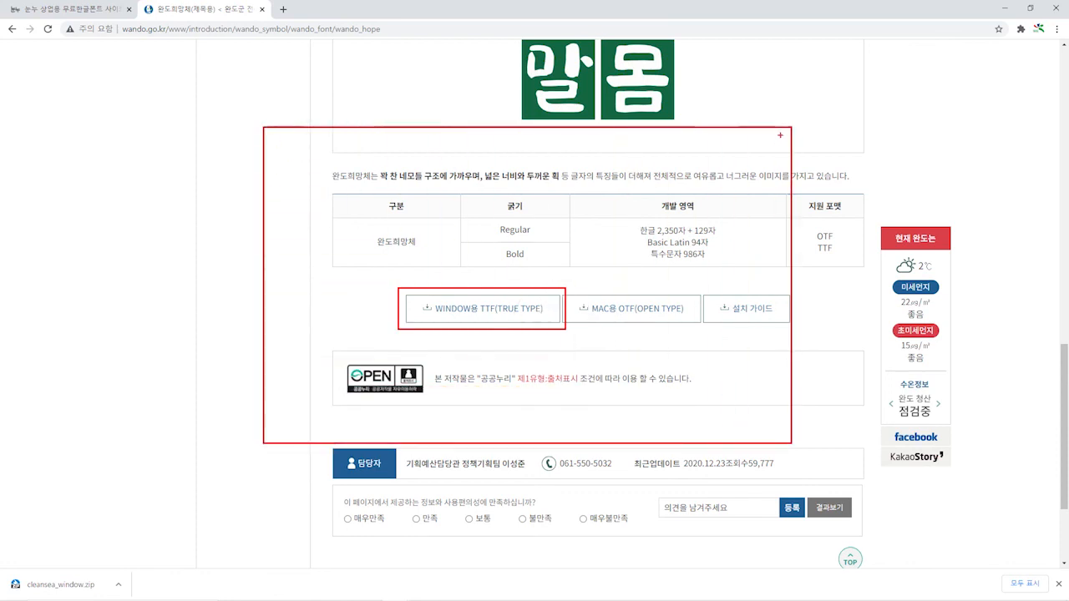
{"action": "mouse_move", "coordinate": [779, 135]}
{"action": "left_mouse_down"}
{"action": "mouse_move", "coordinate": [768, 155]}
{"action": "mouse_move", "coordinate": [787, 156]}
{"action": "left_mouse_up"}
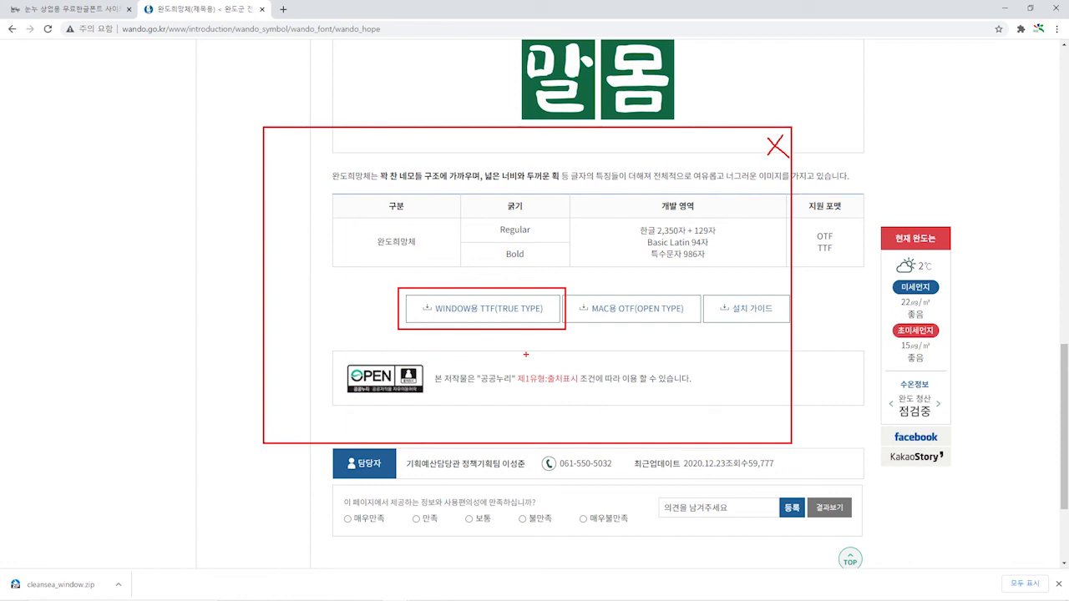
{"action": "mouse_move", "coordinate": [471, 277]}
{"action": "left_mouse_down"}
{"action": "mouse_move", "coordinate": [483, 300]}
{"action": "mouse_move", "coordinate": [498, 271]}
{"action": "left_mouse_up"}
{"action": "key", "text": "Escape"}
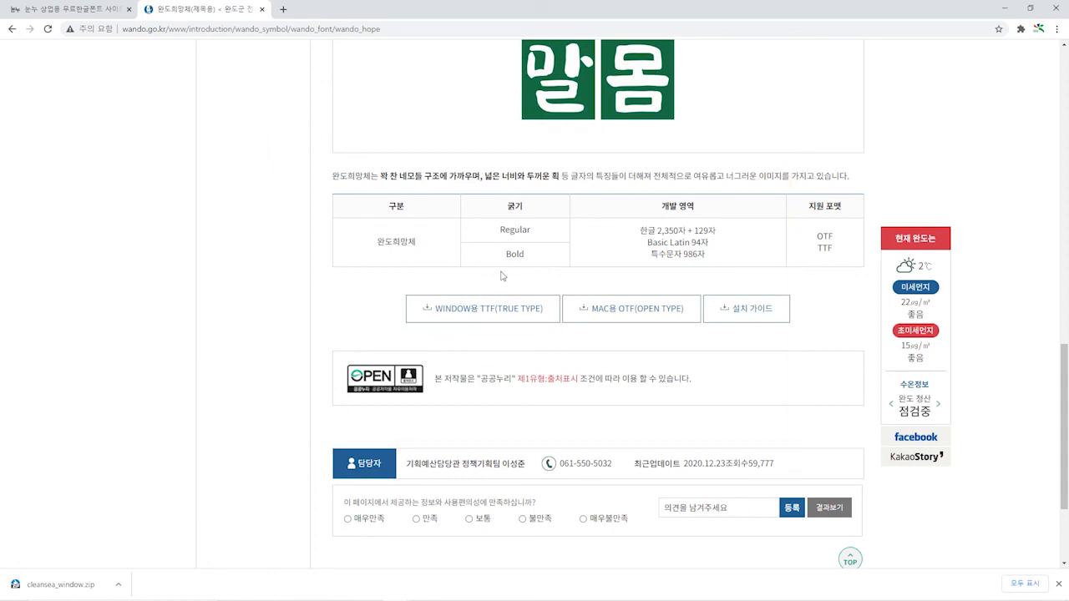
Close the browser, then extract cleansea_window.zip on the desktop with 알아서 풀기 and place WandoFonts.exe beside the archive.
{"action": "left_click", "coordinate": [1055, 10]}
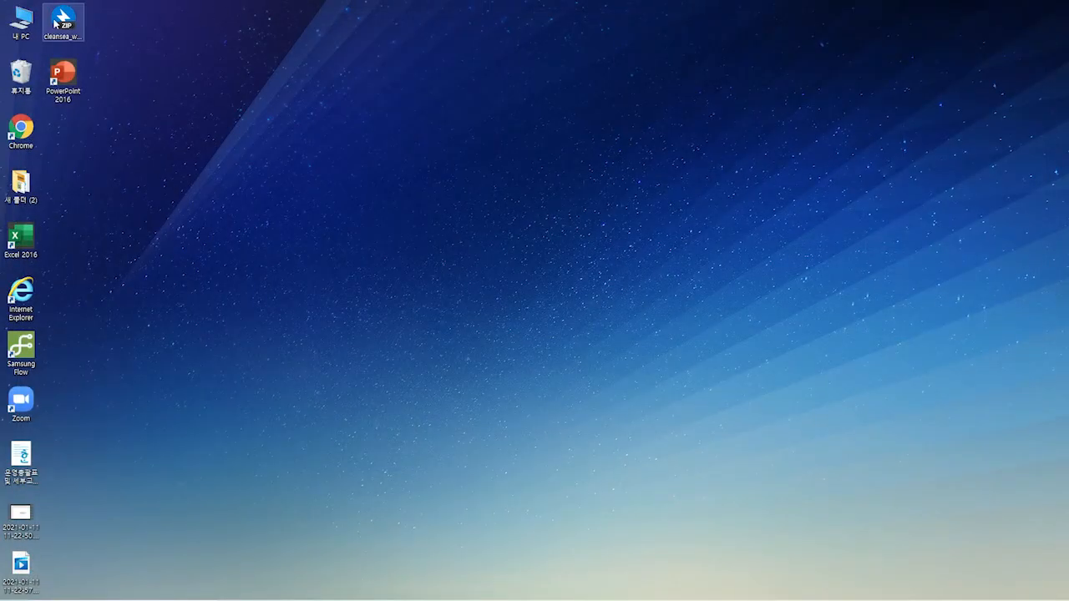
{"action": "left_click_drag", "start_coordinate": [55, 21], "coordinate": [251, 132]}
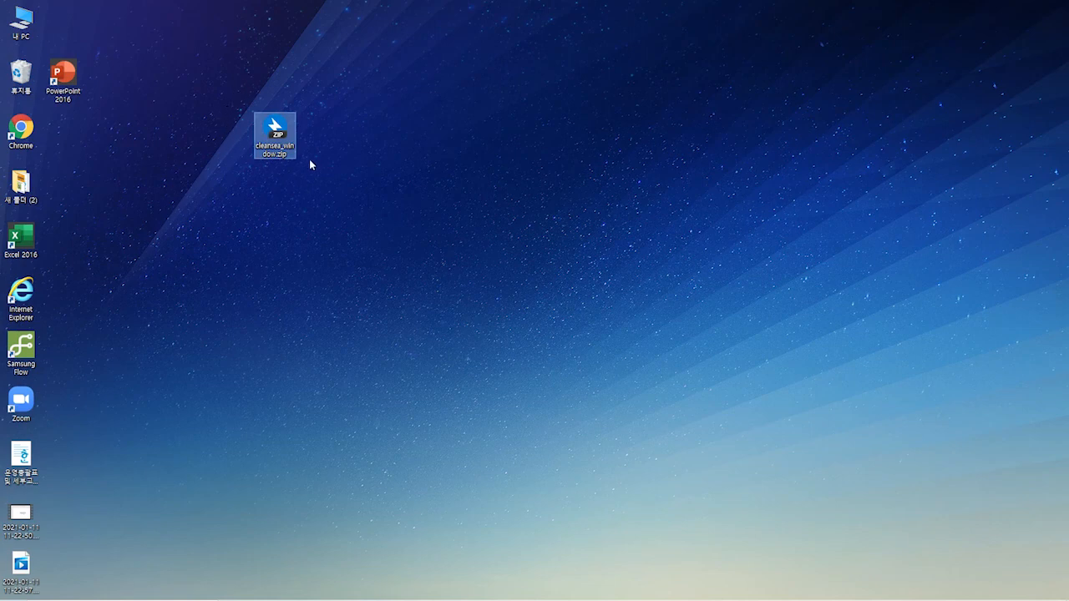
{"action": "right_click", "coordinate": [275, 134]}
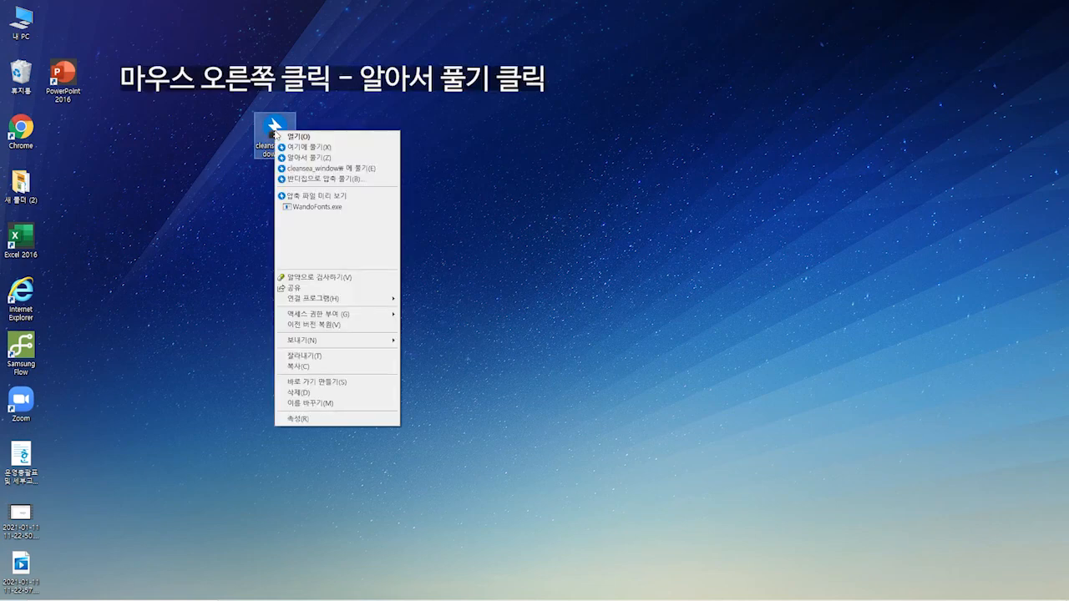
{"action": "left_click", "coordinate": [306, 159]}
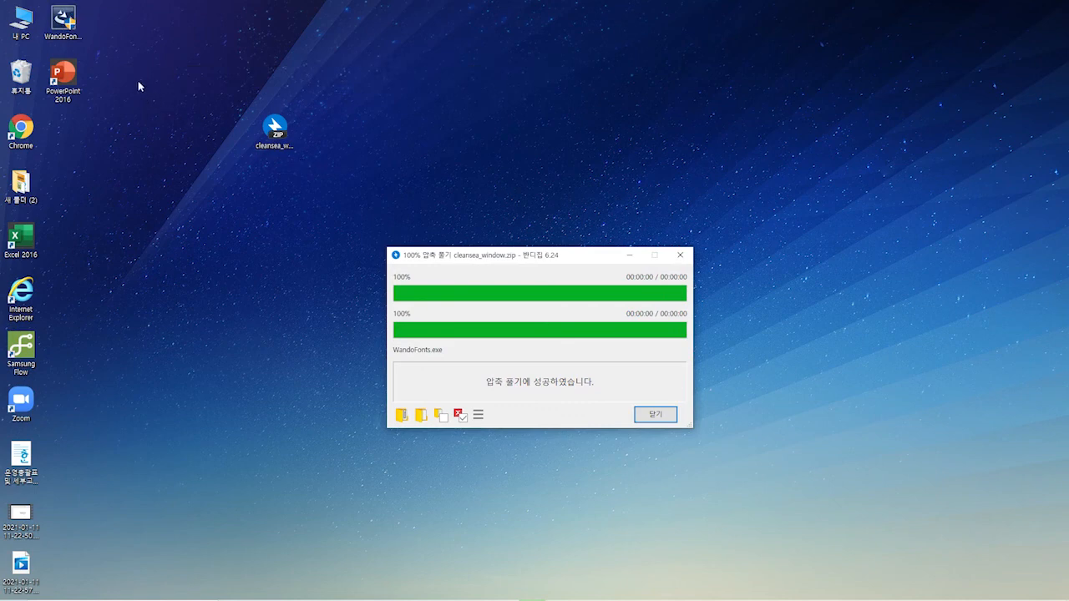
{"action": "left_click", "coordinate": [72, 23]}
{"action": "left_click_drag", "start_coordinate": [74, 22], "coordinate": [332, 135]}
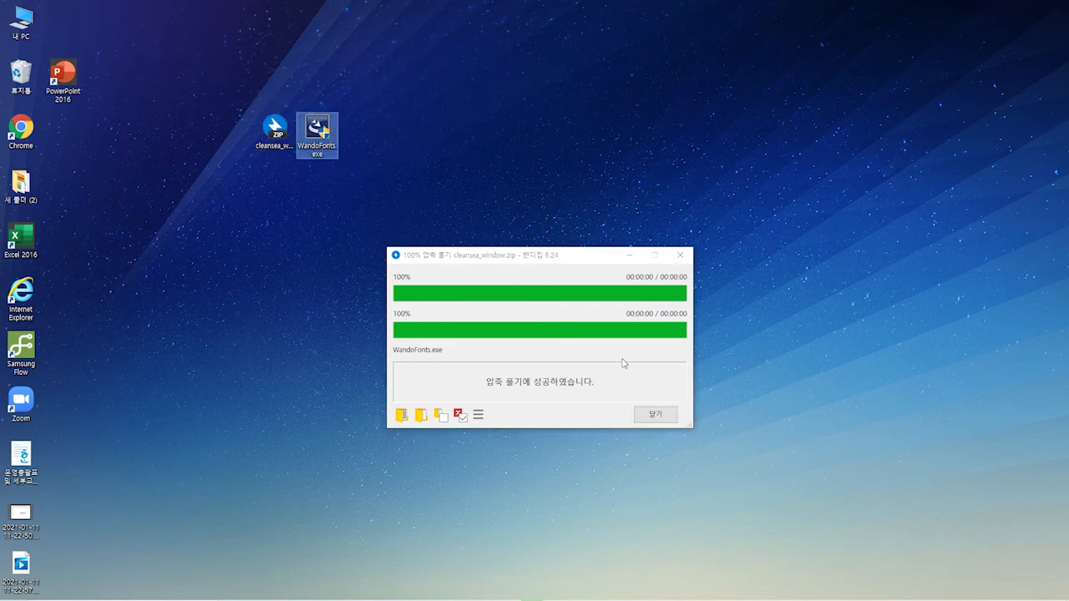
{"action": "left_click", "coordinate": [655, 414]}
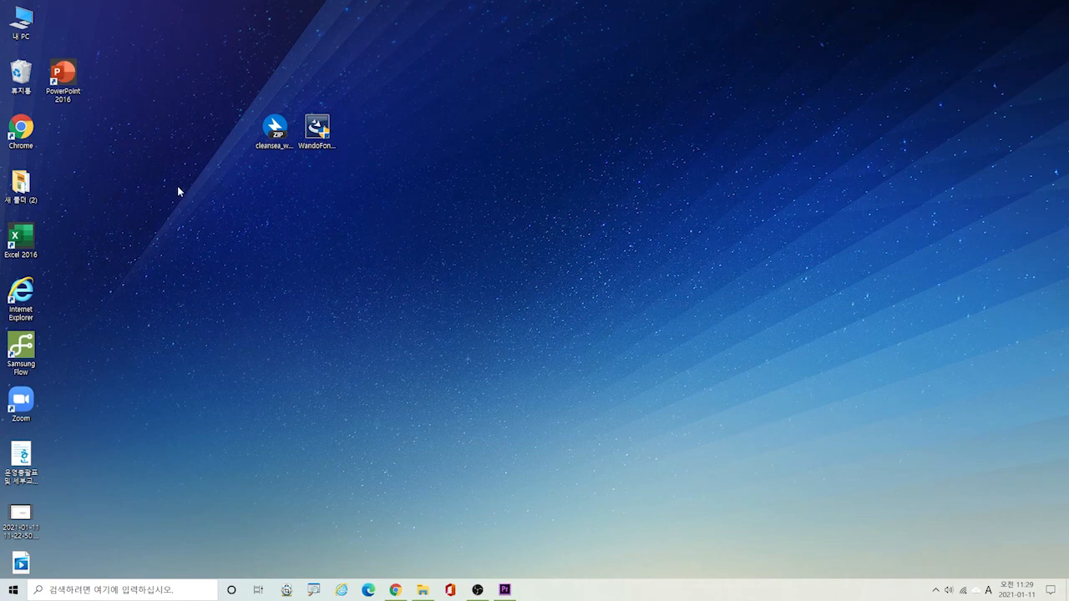
{"action": "left_click", "coordinate": [267, 138]}
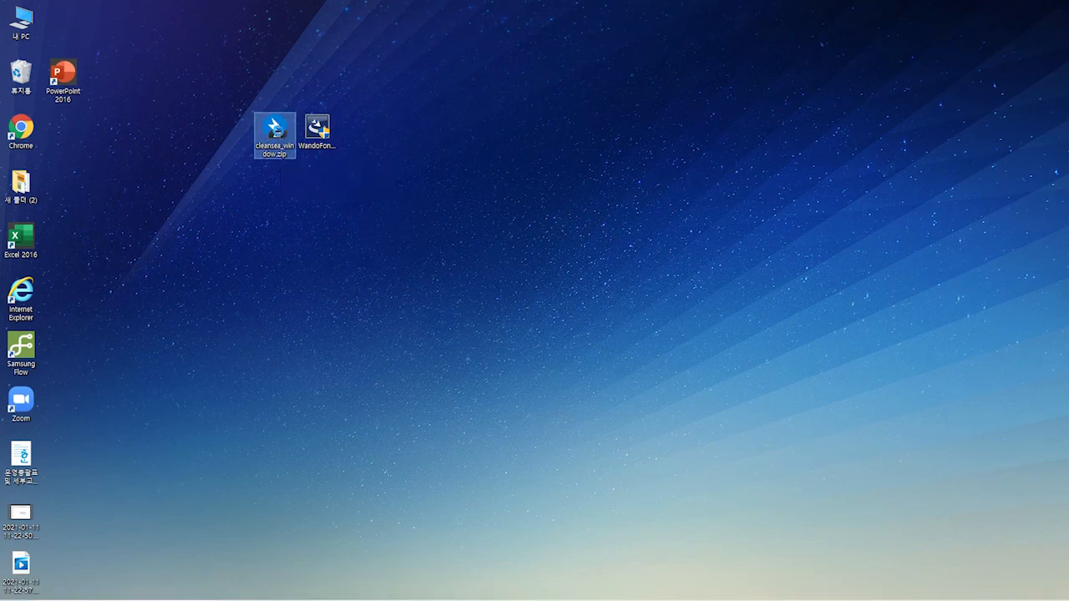
{"action": "right_click", "coordinate": [279, 134]}
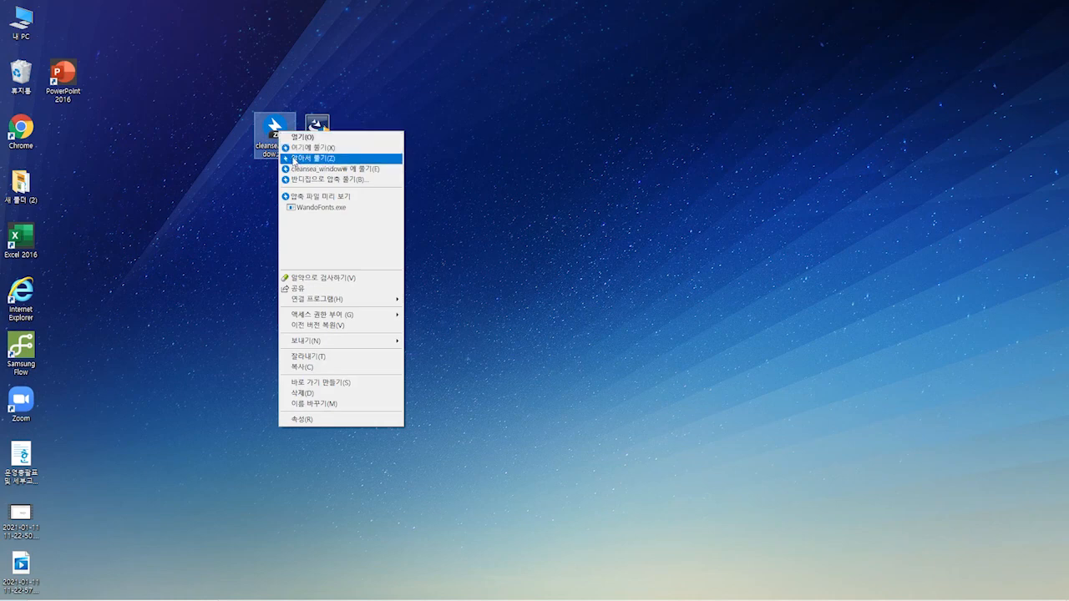
Run WandoFonts.exe and install the 완도군 전용서체 fonts, finishing with the option not to restart the computer immediately.
{"action": "left_click", "coordinate": [321, 127]}
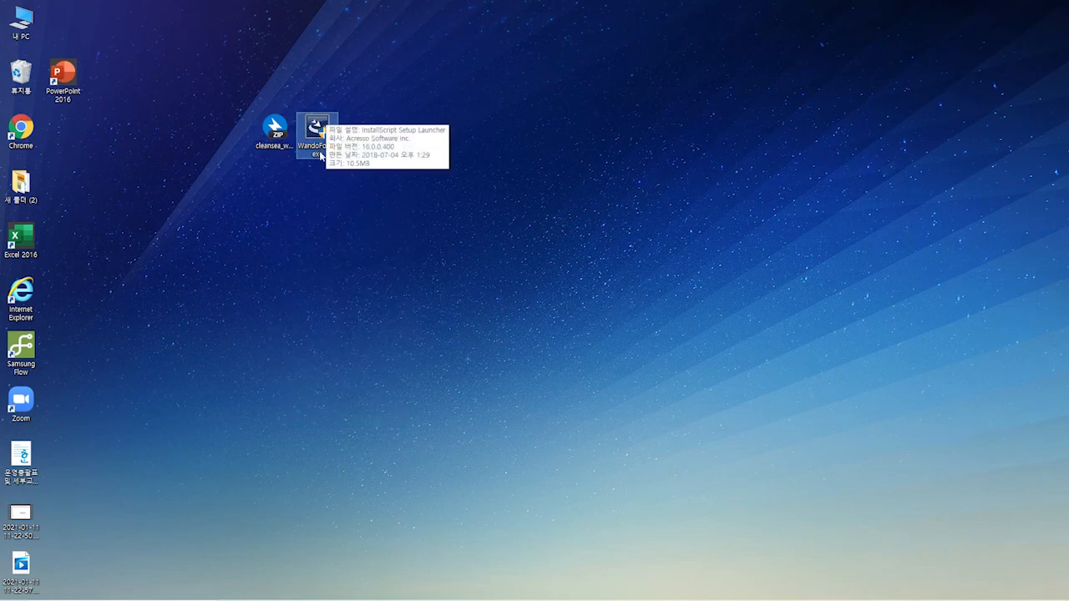
{"action": "double_click", "coordinate": [318, 129]}
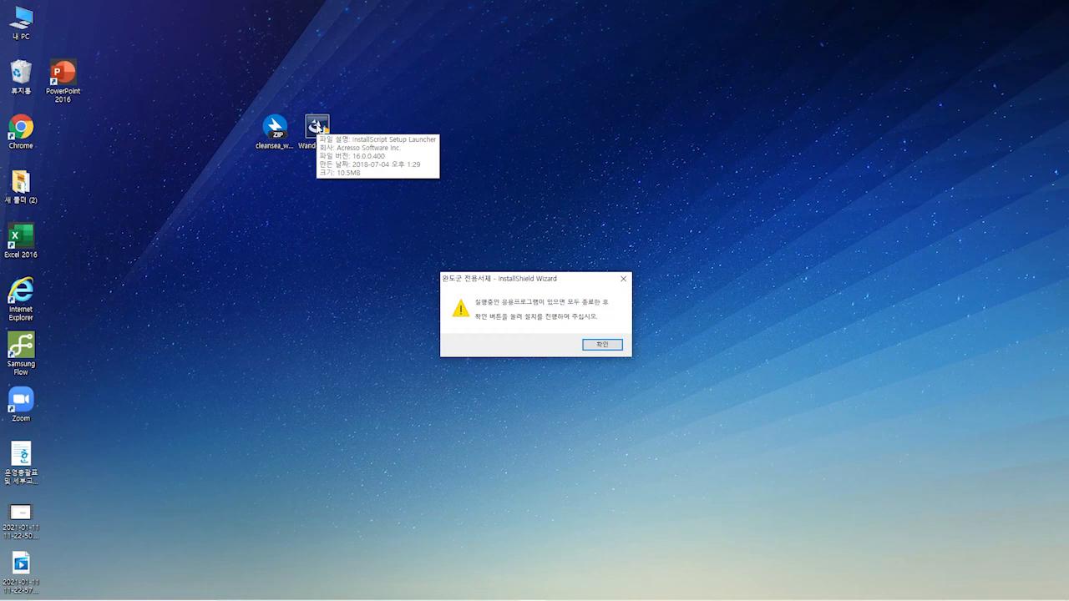
{"action": "left_click", "coordinate": [605, 347]}
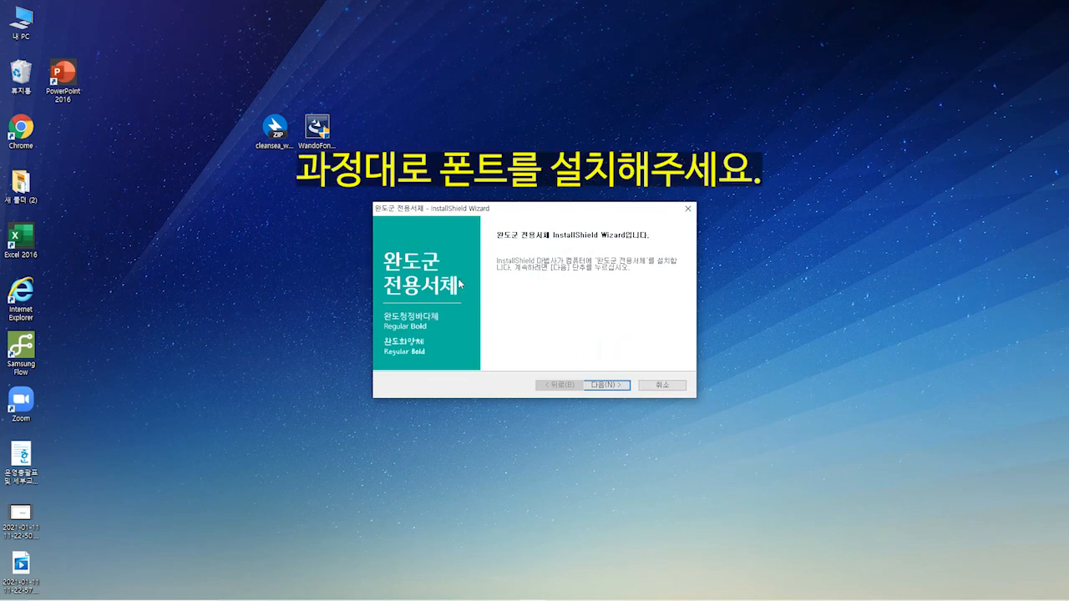
{"action": "left_click", "coordinate": [599, 385]}
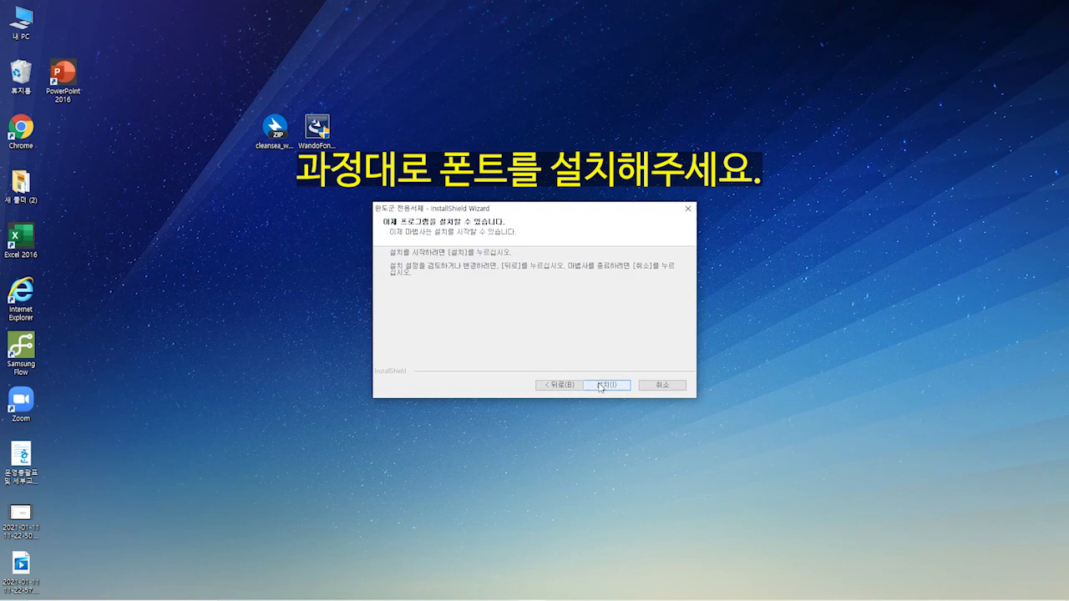
{"action": "left_click", "coordinate": [599, 385]}
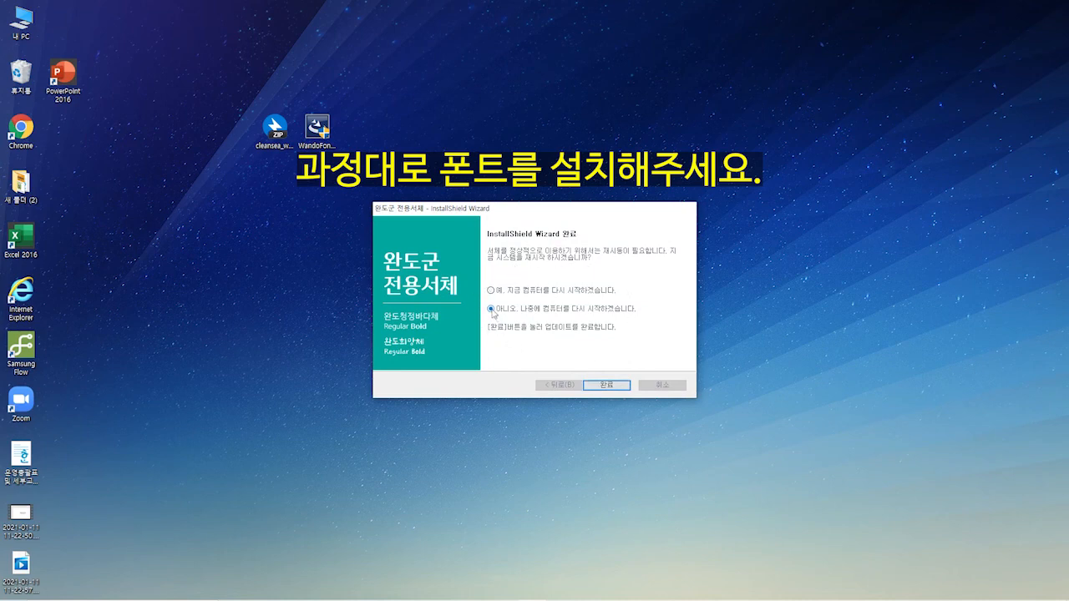
{"action": "left_click", "coordinate": [608, 386]}
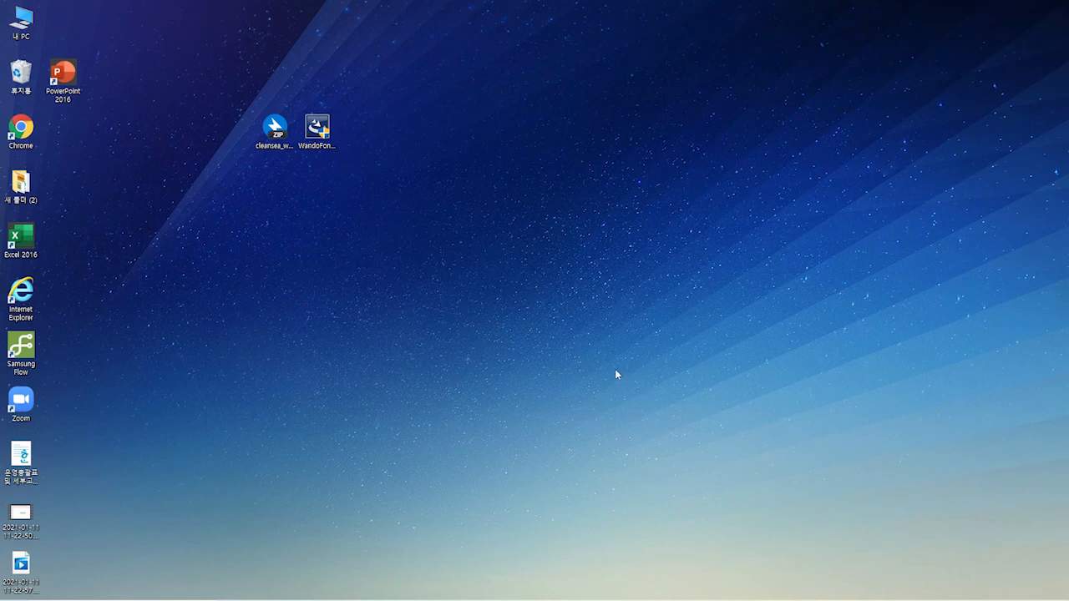
Switch to PowerPoint and open the recent presentation 2강.pptx from the 문서 » 실습 folder.
{"action": "left_click", "coordinate": [380, 270]}
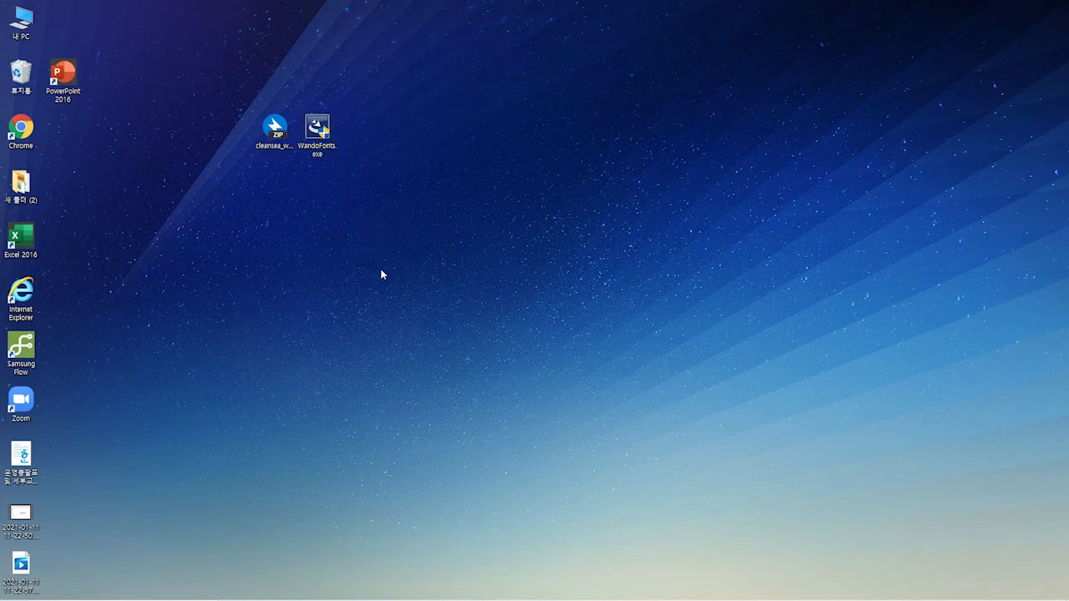
{"action": "left_click", "coordinate": [60, 76]}
{"action": "double_click", "coordinate": [60, 76]}
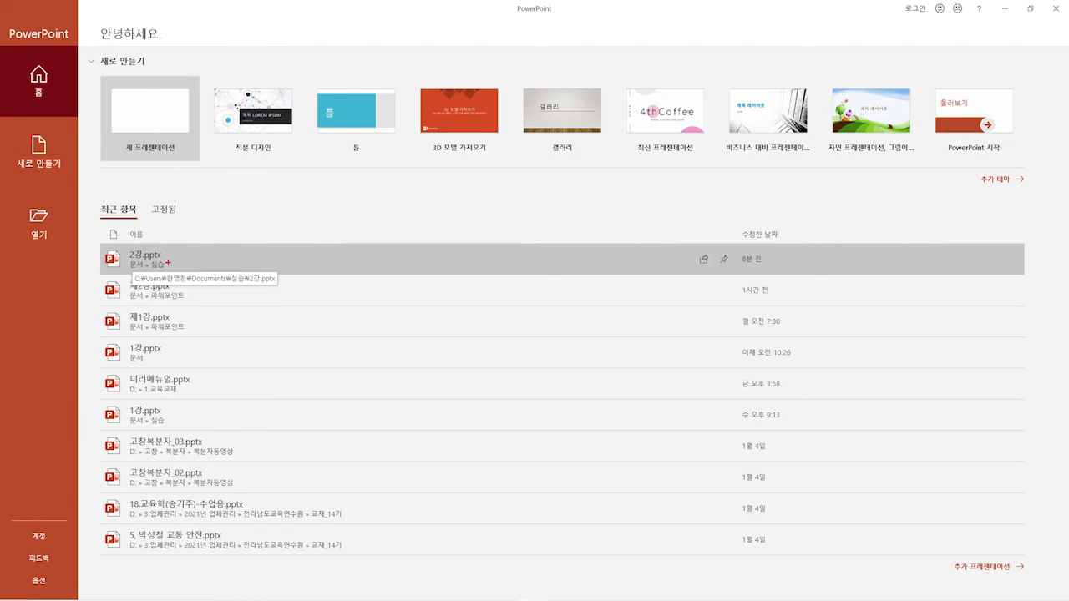
{"action": "mouse_move", "coordinate": [101, 243]}
{"action": "left_mouse_down"}
{"action": "mouse_move", "coordinate": [160, 270]}
{"action": "mouse_move", "coordinate": [800, 279]}
{"action": "left_mouse_up"}
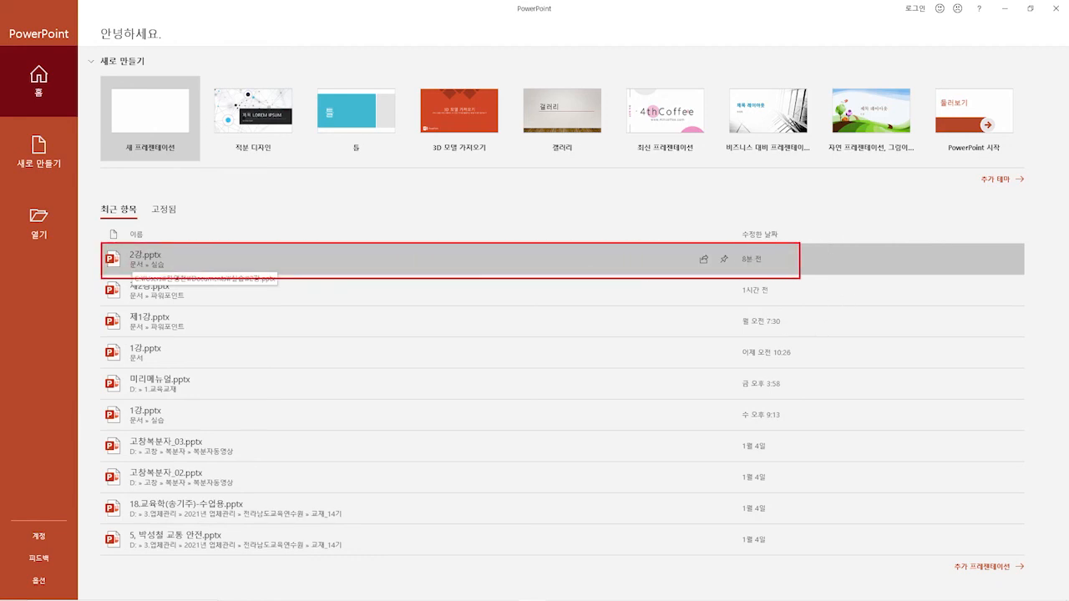
{"action": "left_click", "coordinate": [129, 262]}
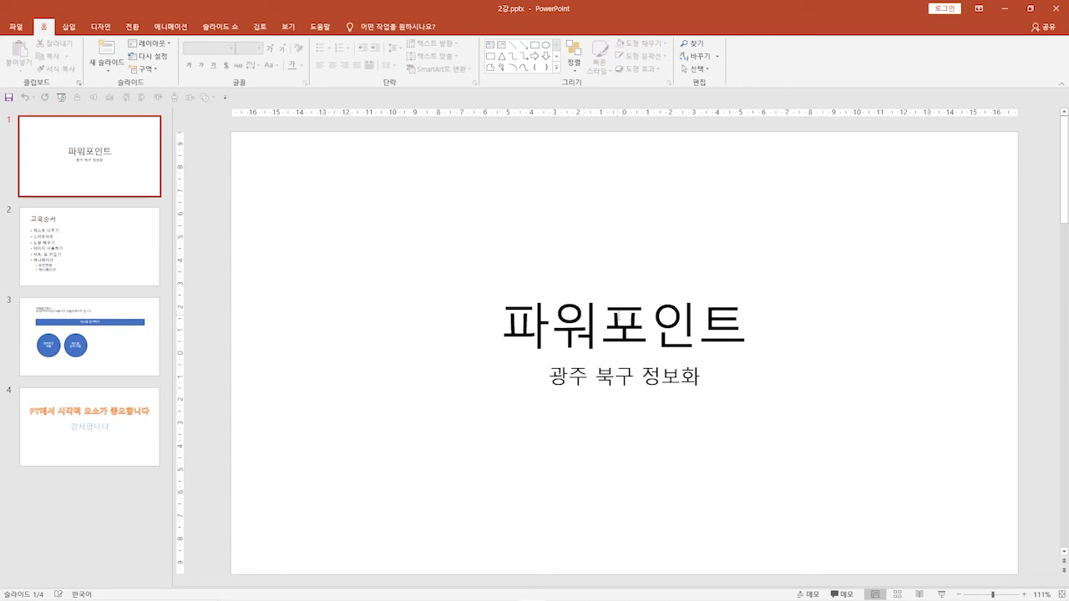
Select the entire 파워포인트 title text box on slide 1 by its outline.
{"action": "left_click", "coordinate": [619, 315]}
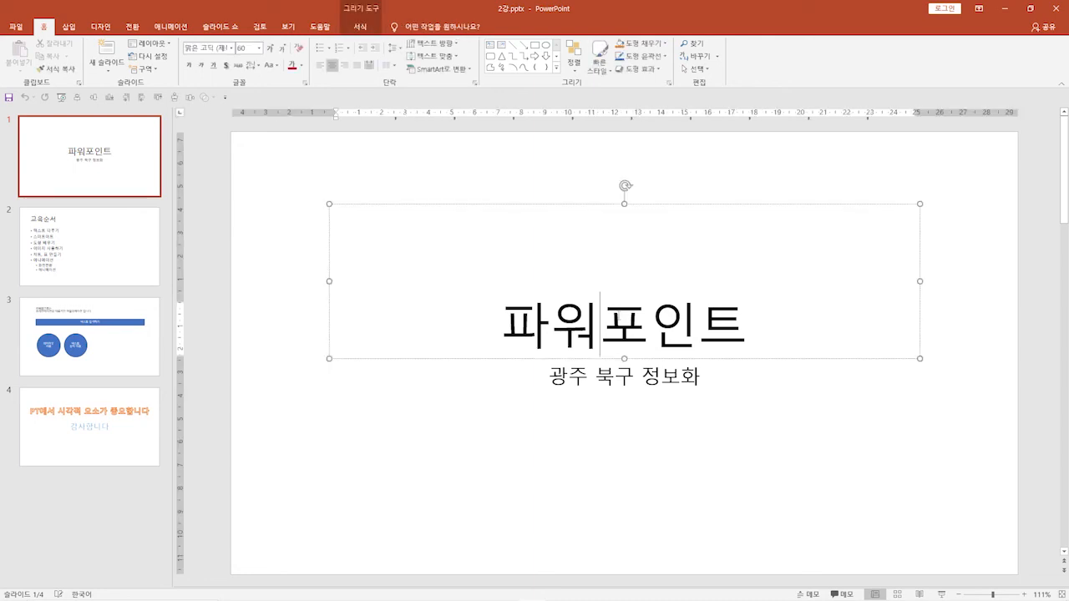
{"action": "left_click", "coordinate": [554, 205]}
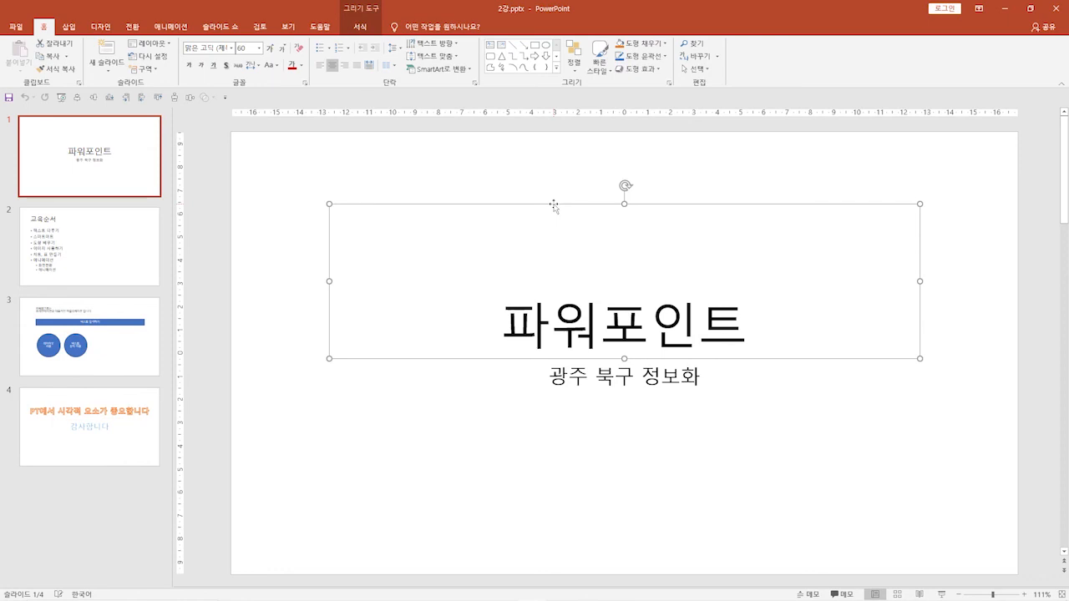
{"action": "left_click", "coordinate": [553, 325]}
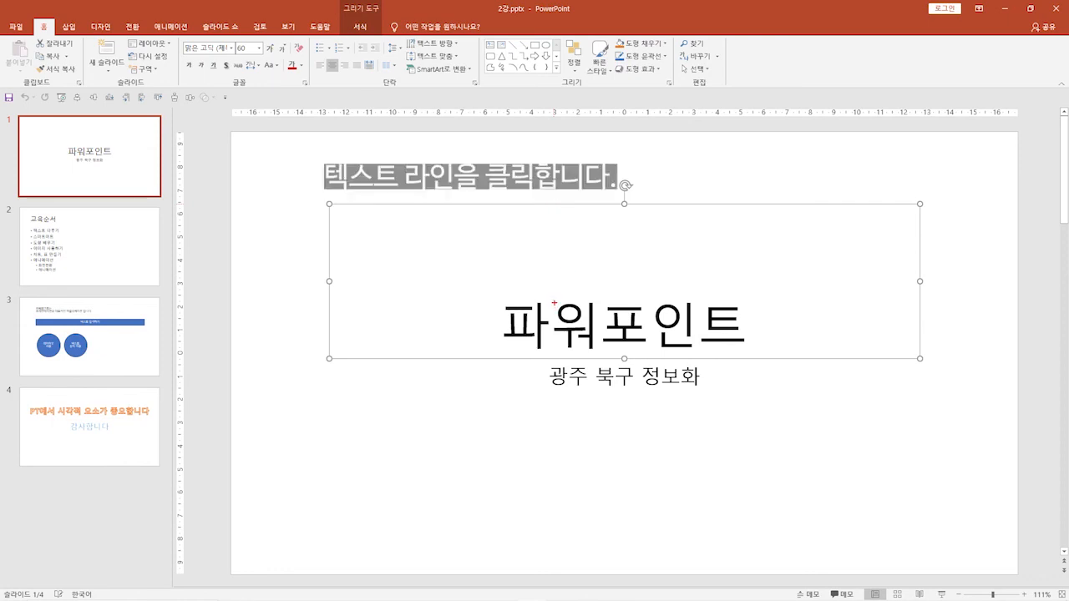
{"action": "mouse_move", "coordinate": [535, 205]}
{"action": "left_mouse_down"}
{"action": "mouse_move", "coordinate": [503, 217]}
{"action": "mouse_move", "coordinate": [484, 191]}
{"action": "mouse_move", "coordinate": [530, 193]}
{"action": "mouse_move", "coordinate": [523, 216]}
{"action": "left_mouse_up"}
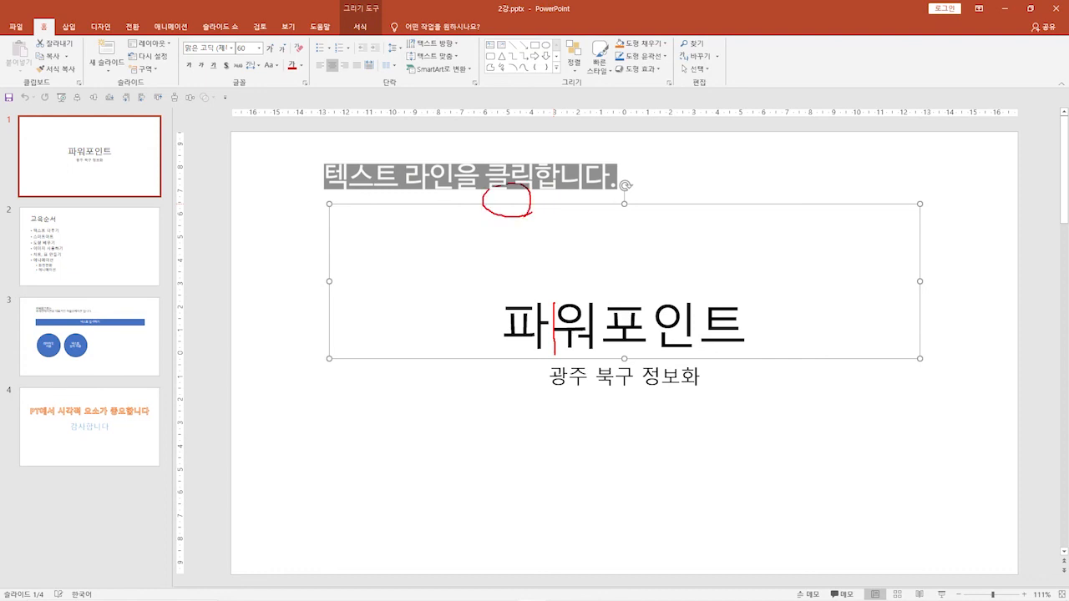